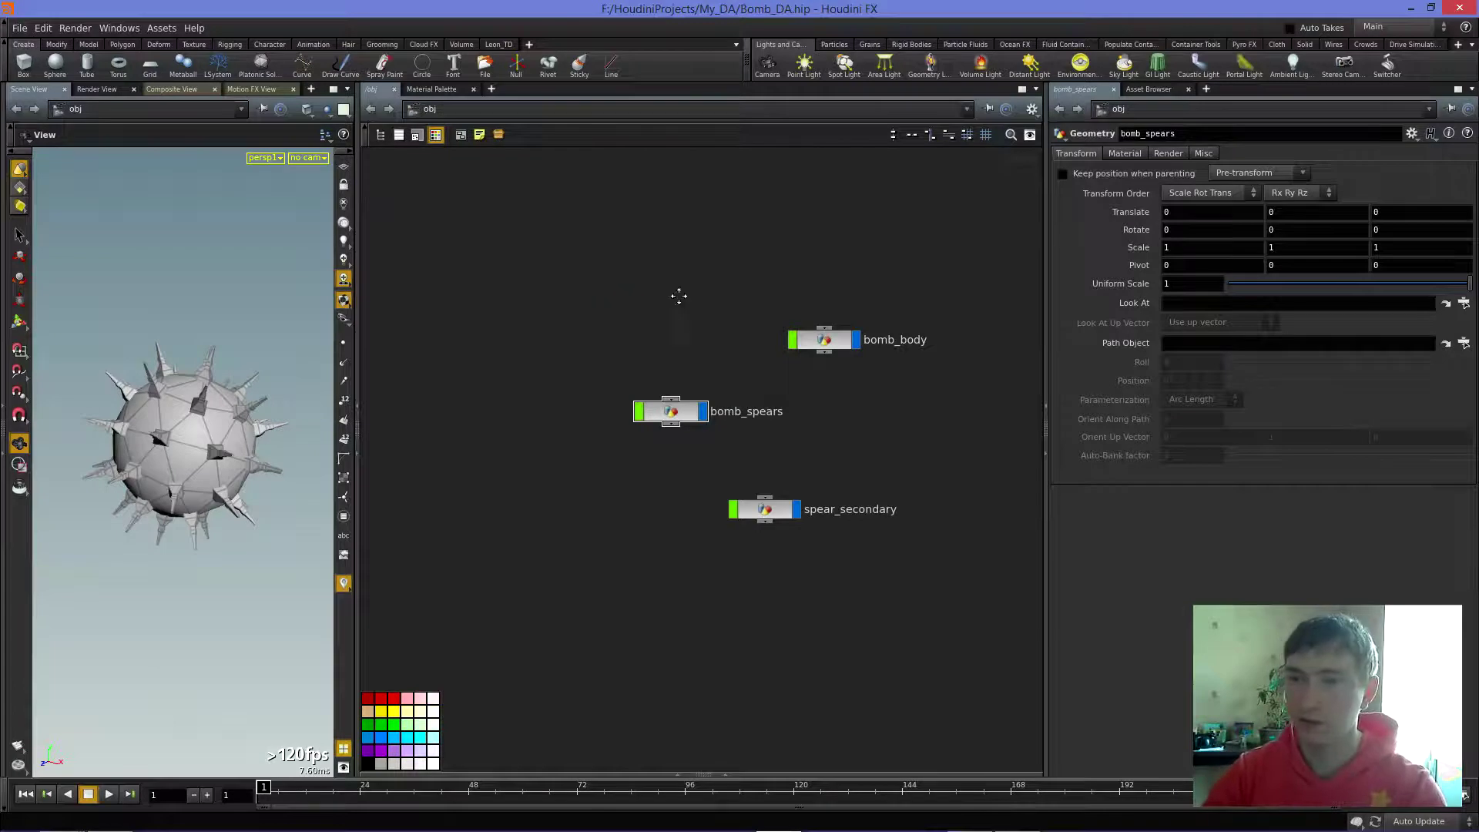
- Collapse the bomb_body, bomb_spears and spear_secondary nodes into one subnet
{"action": "middle_click_drag", "start_coordinate": [678, 296], "coordinate": [690, 294]}
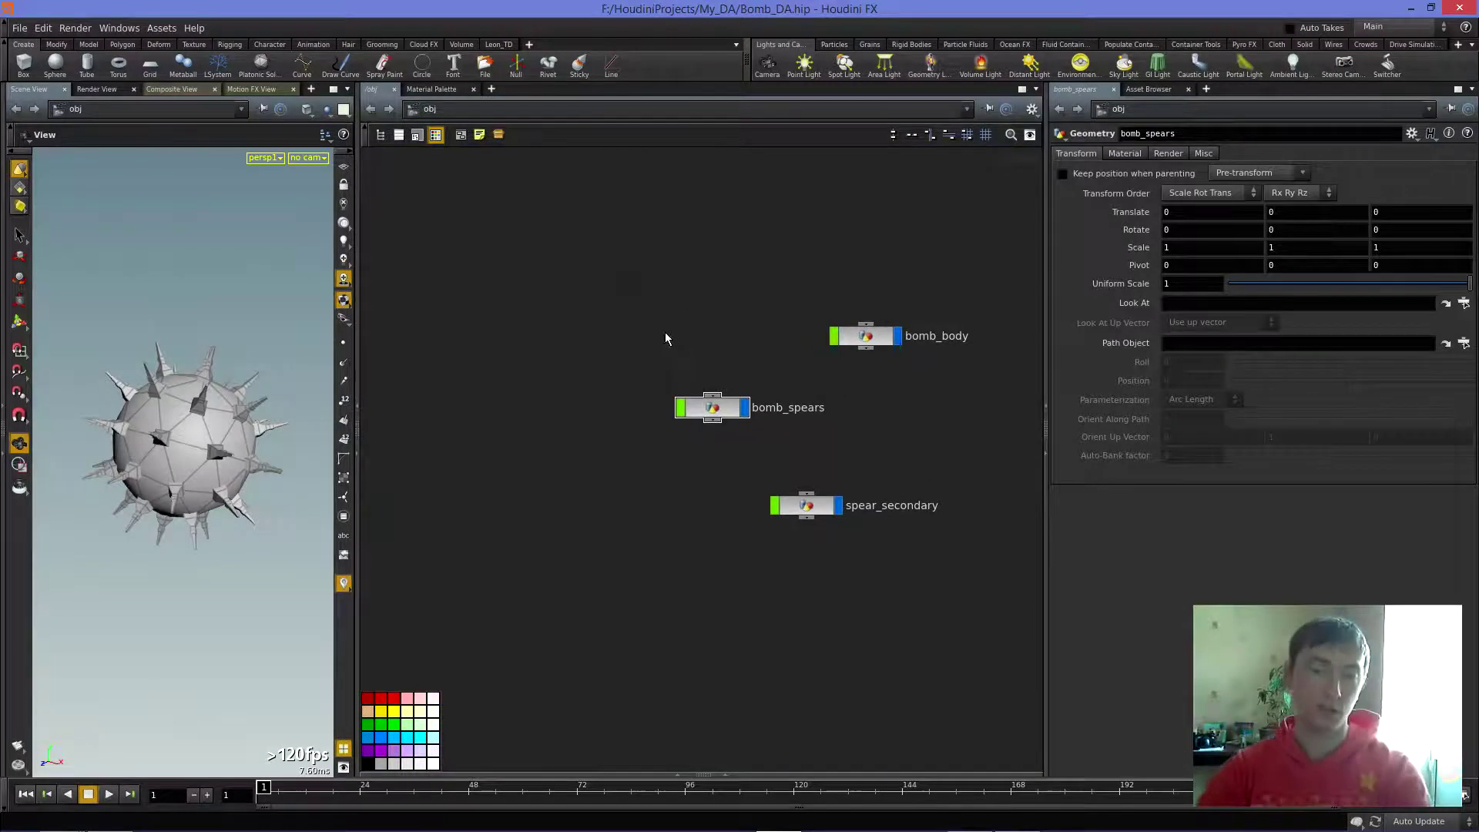
{"action": "middle_click_drag", "start_coordinate": [699, 298], "coordinate": [706, 303]}
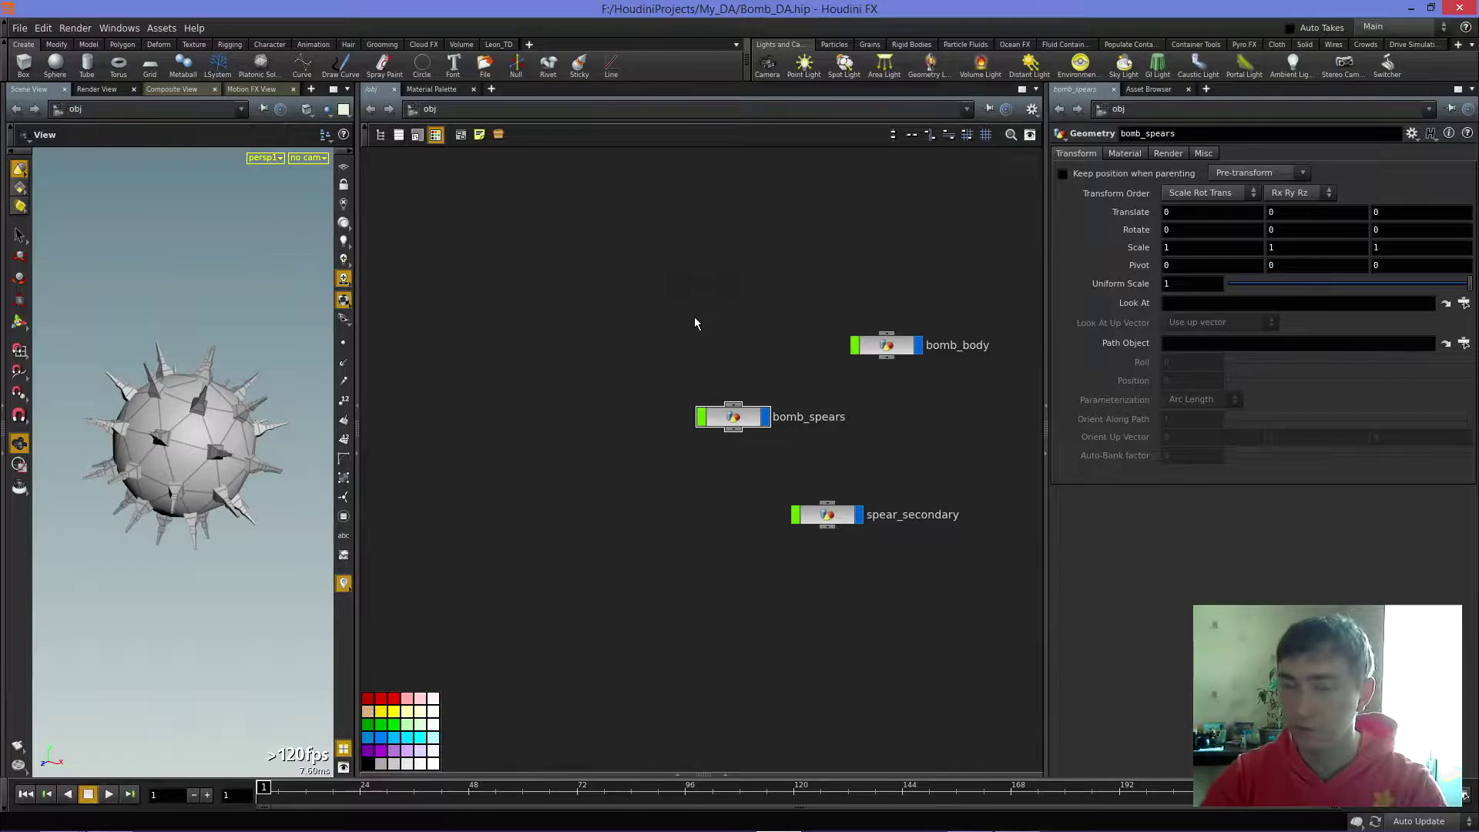
{"action": "middle_click_drag", "start_coordinate": [723, 317], "coordinate": [664, 323]}
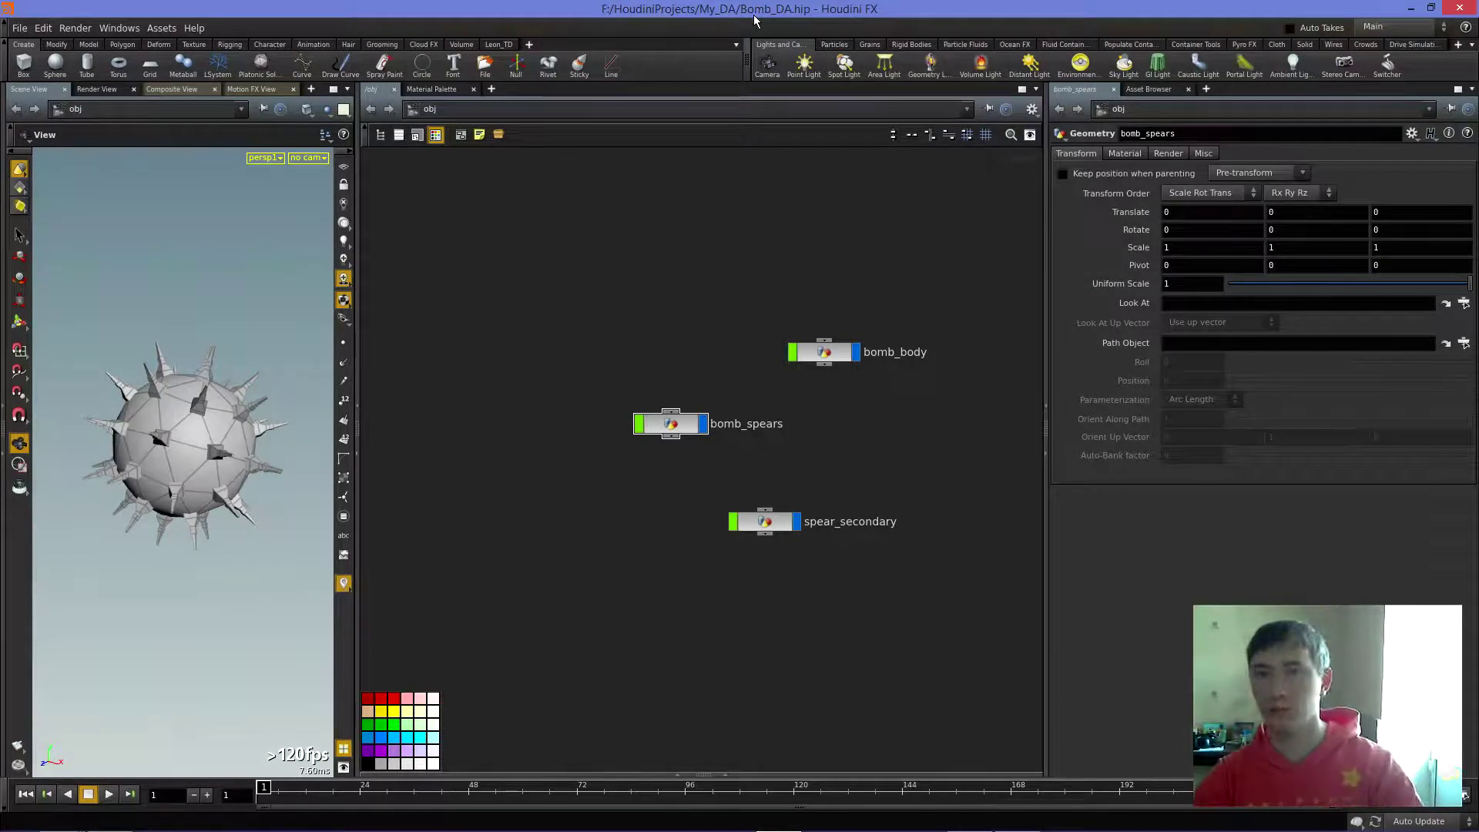
{"action": "left_click", "coordinate": [627, 305]}
{"action": "left_click_drag", "start_coordinate": [543, 239], "coordinate": [927, 593]}
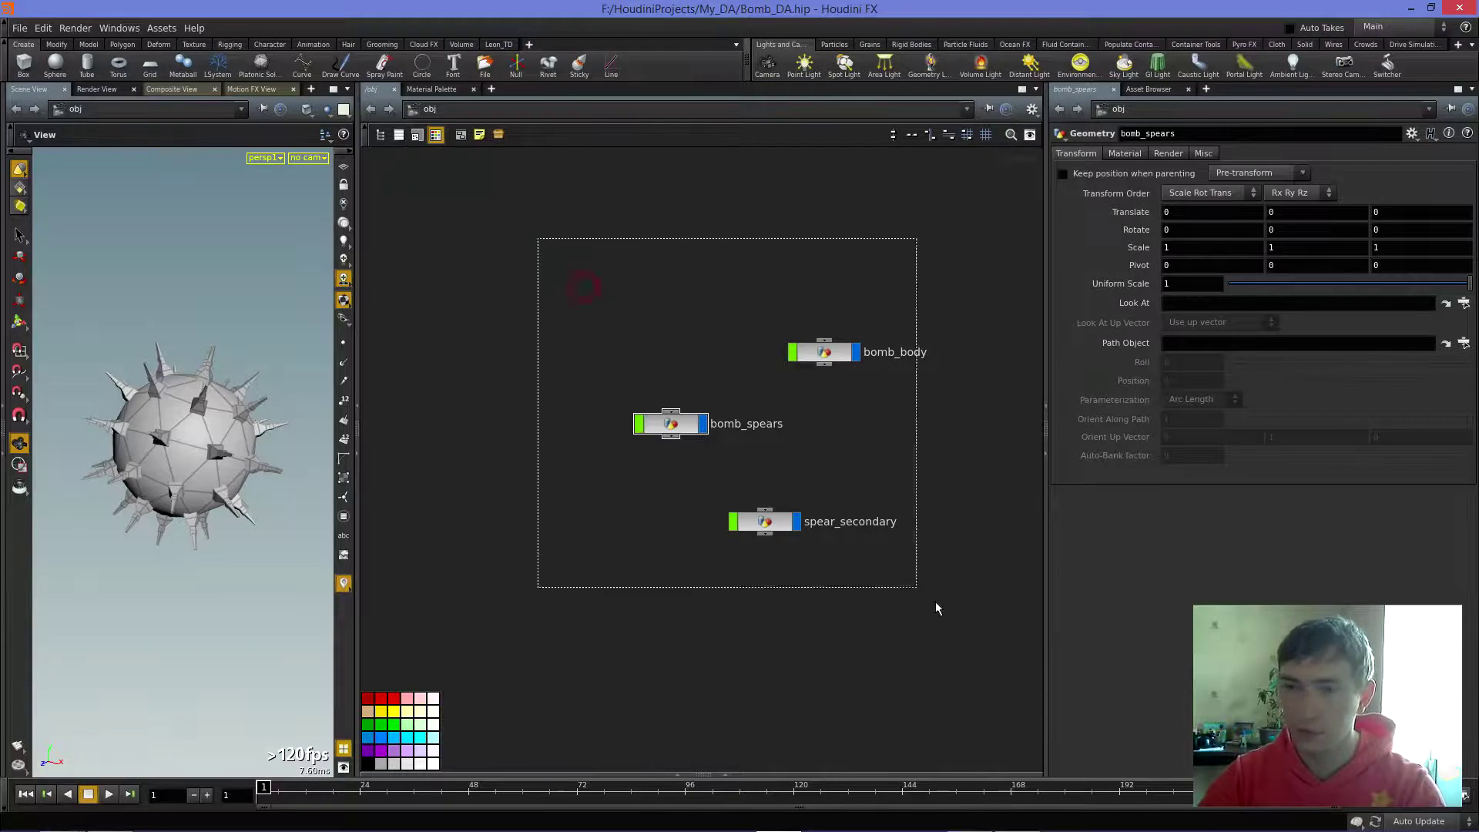
{"action": "middle_click_drag", "start_coordinate": [657, 284], "coordinate": [613, 282]}
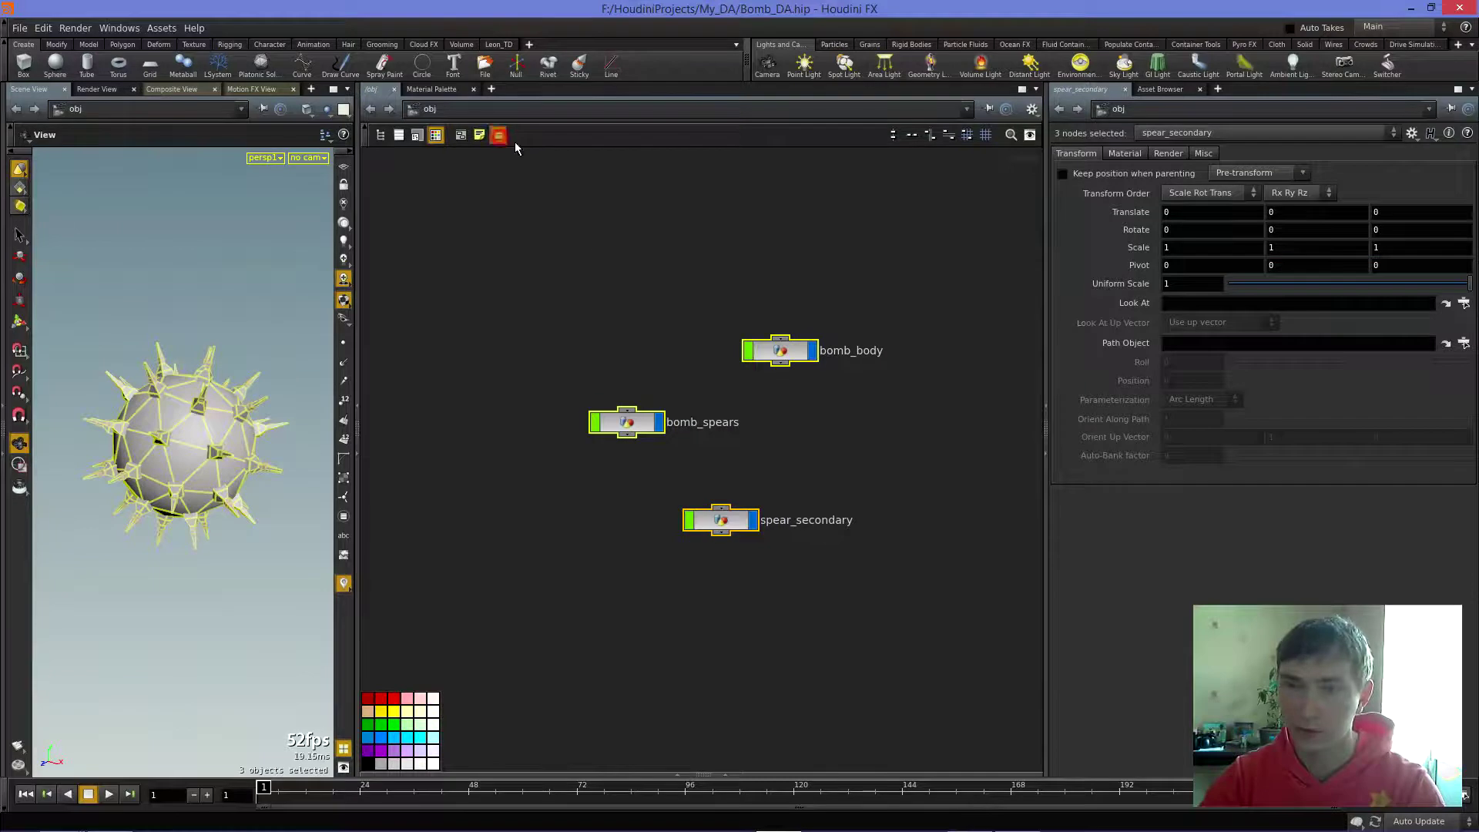
{"action": "left_click", "coordinate": [500, 136]}
- Rename the new subnet to Bomb_DA and select it
{"action": "key", "text": "h"}
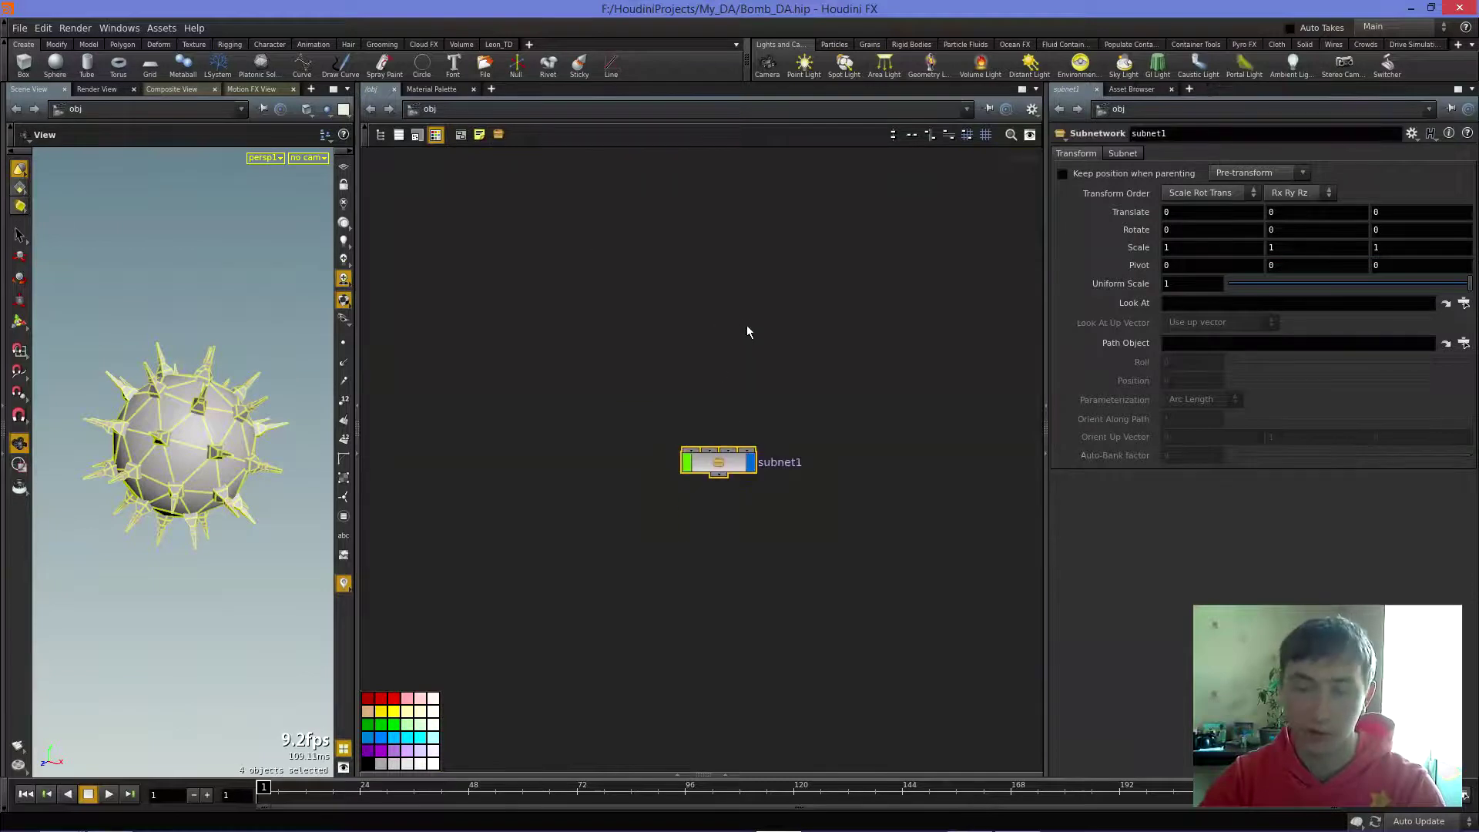
{"action": "left_click", "coordinate": [718, 368]}
{"action": "middle_click_drag", "start_coordinate": [747, 361], "coordinate": [684, 317]}
{"action": "double_click", "coordinate": [717, 418]}
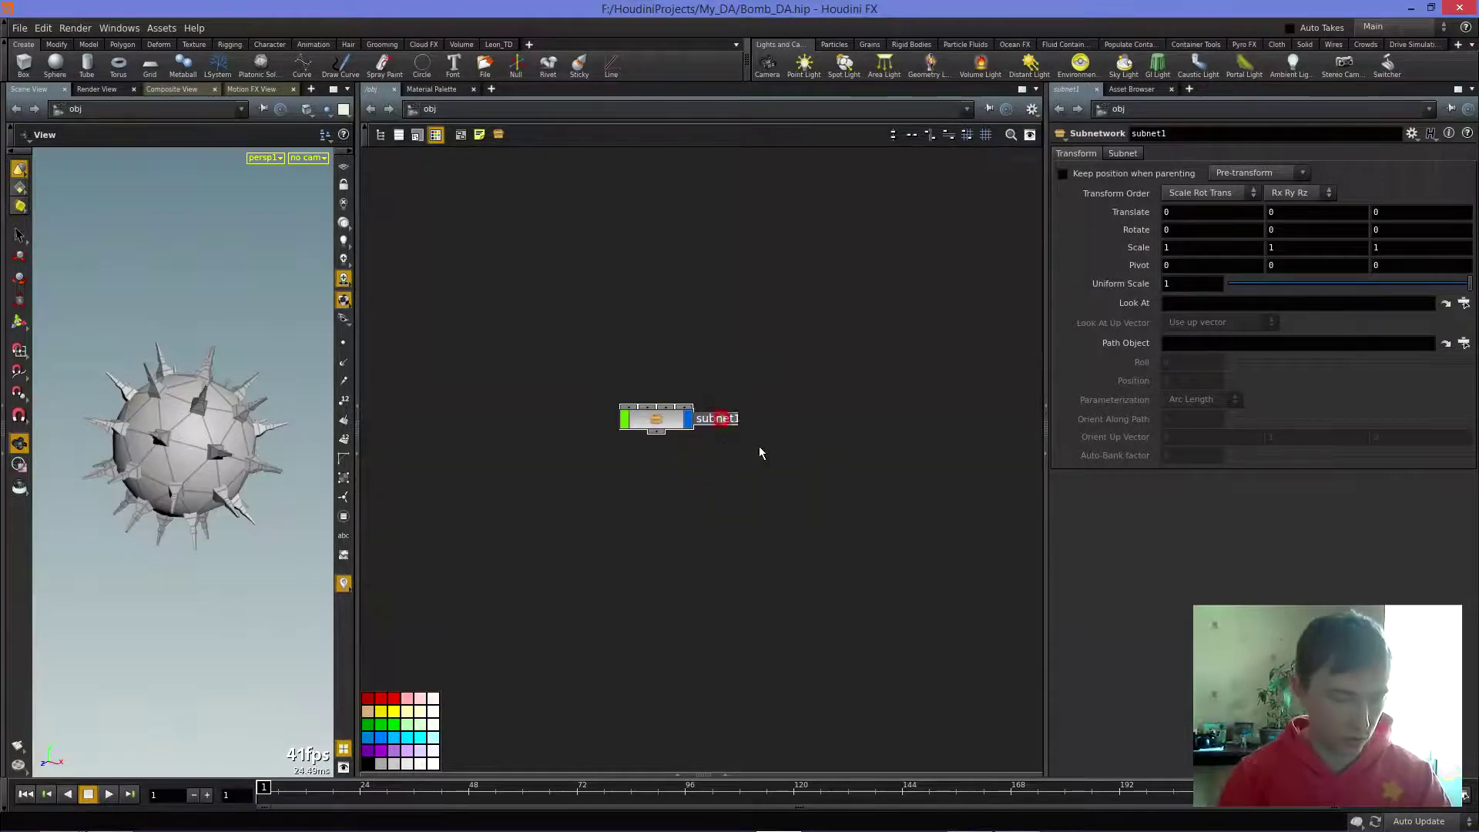
{"action": "type", "text": "Bomb"}
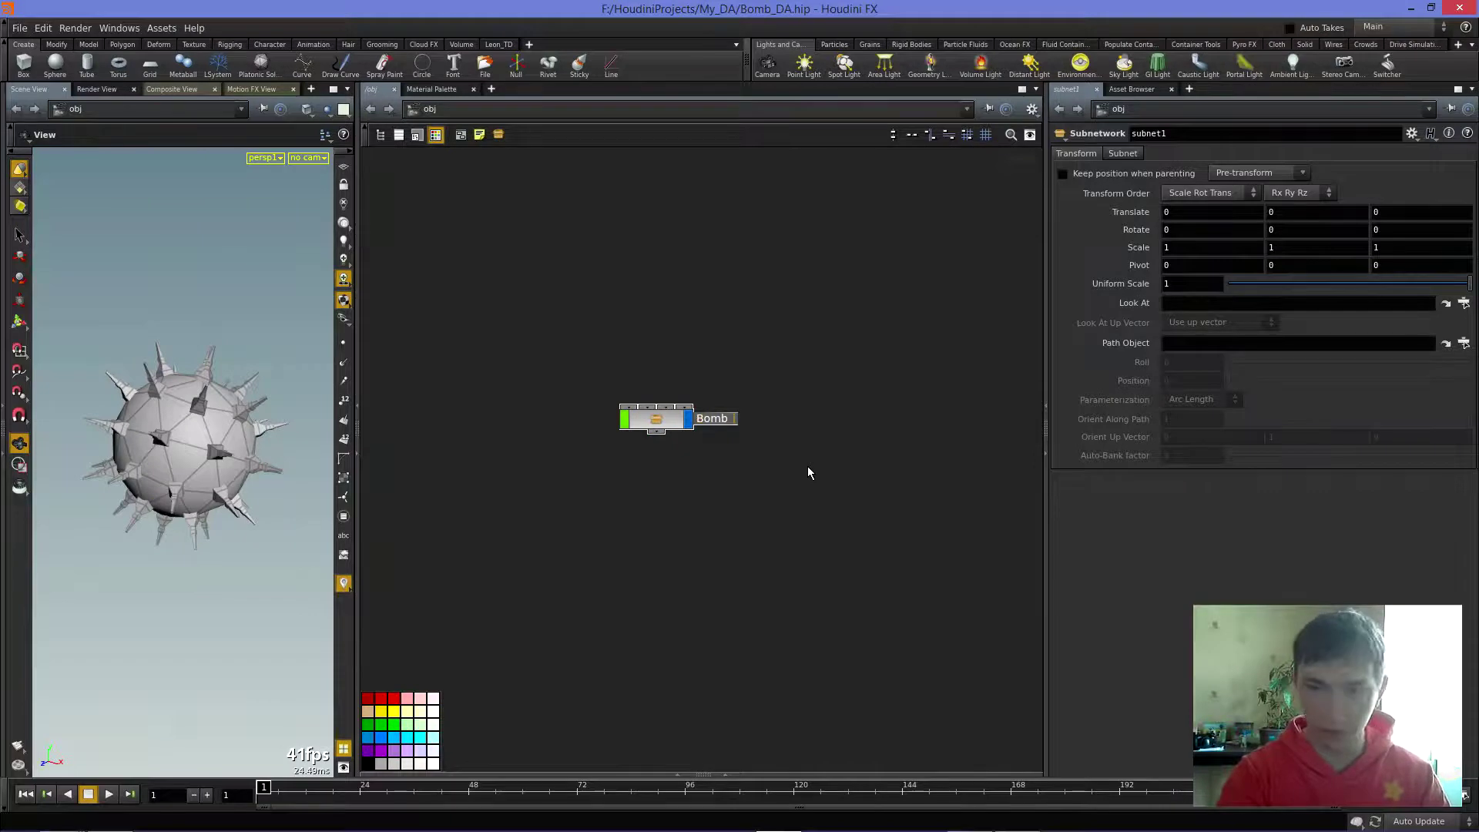
{"action": "type", "text": "_DA"}
{"action": "key", "text": "Return"}
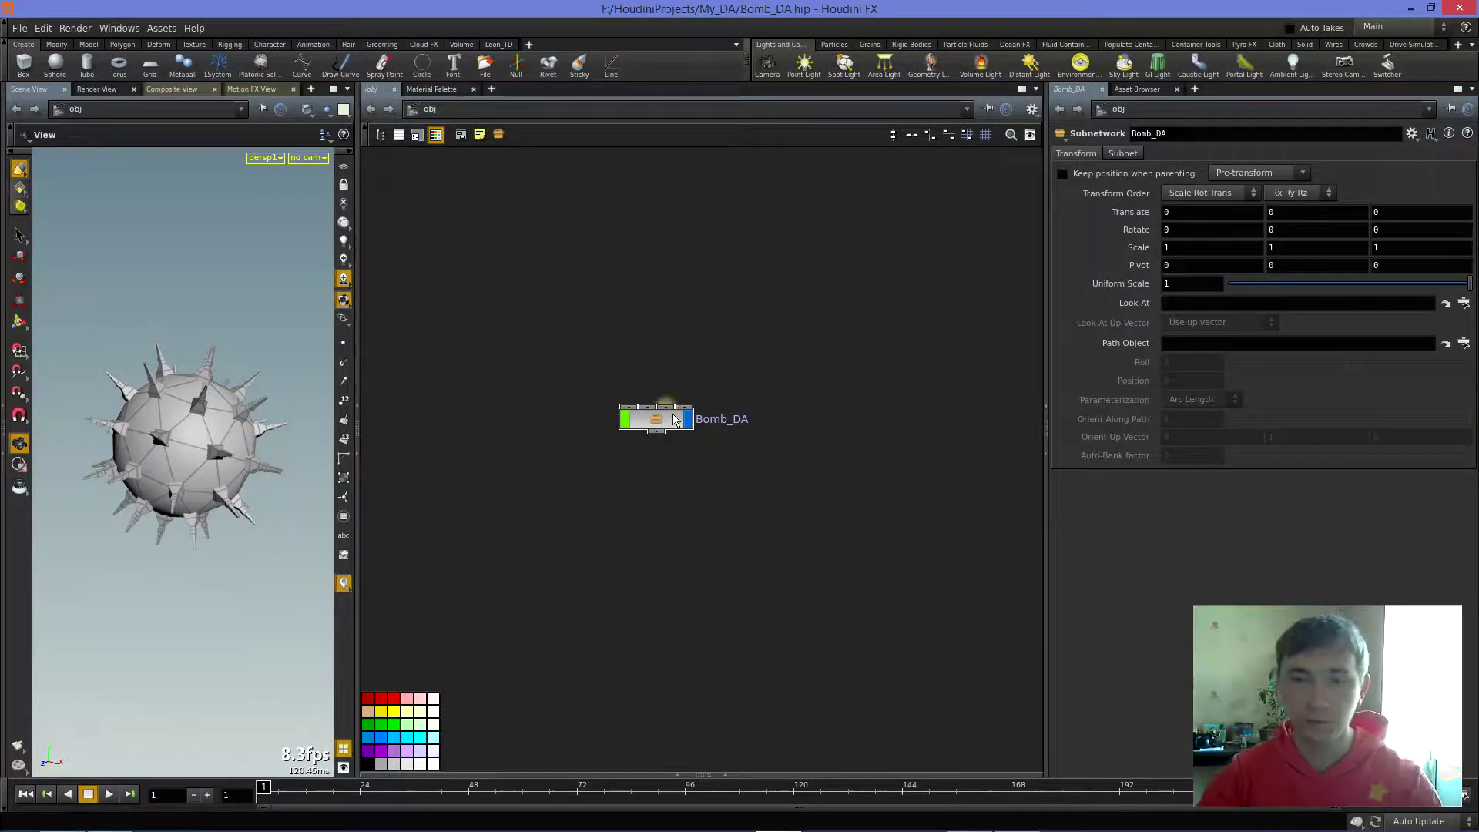
{"action": "left_click", "coordinate": [661, 419]}
- Create a digital asset from Bomb_DA with library path $HIP/hda/Bomb_DA
{"action": "left_click", "coordinate": [154, 29]}
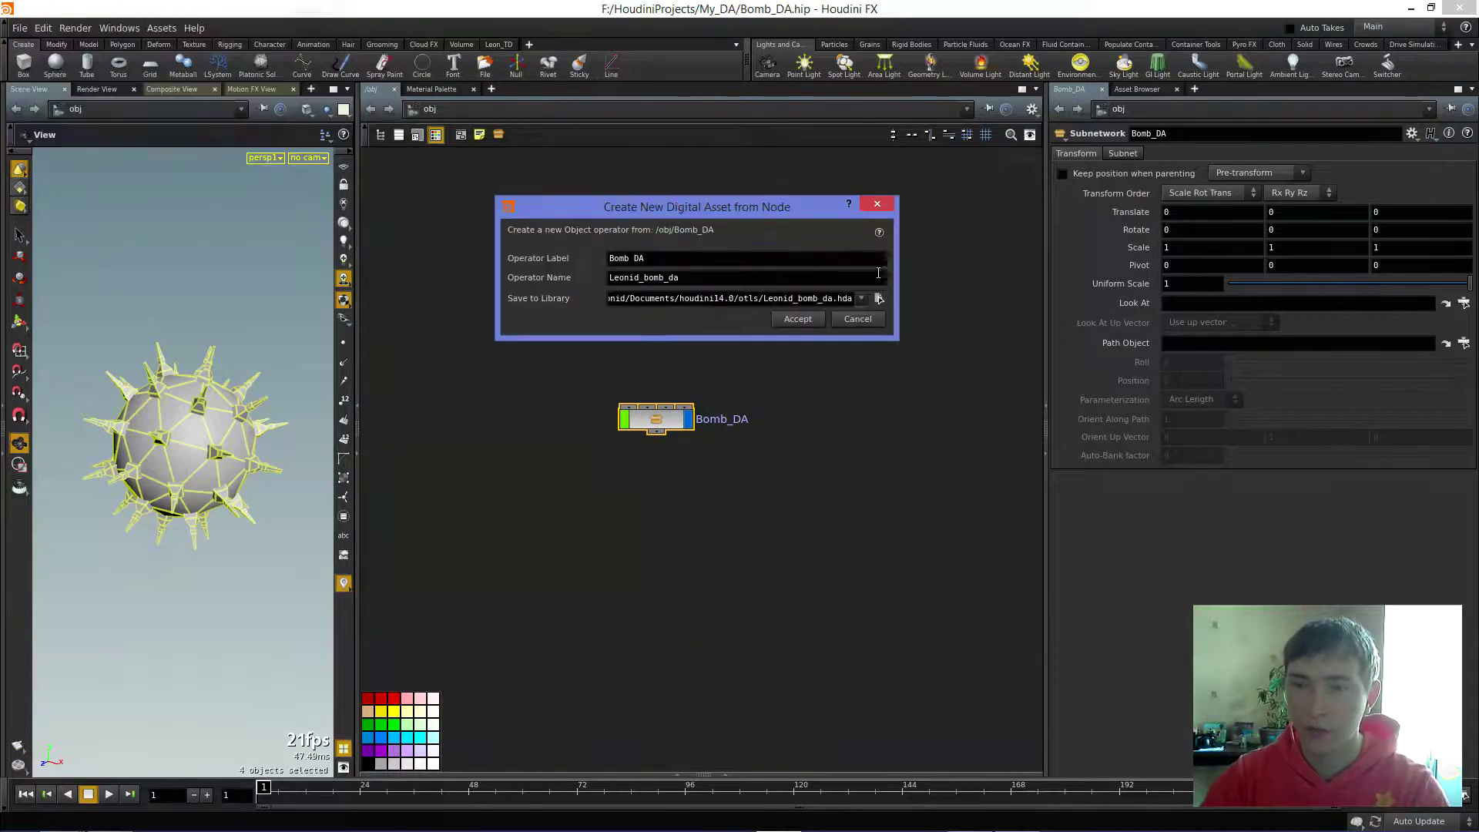
{"action": "triple_click", "coordinate": [730, 300]}
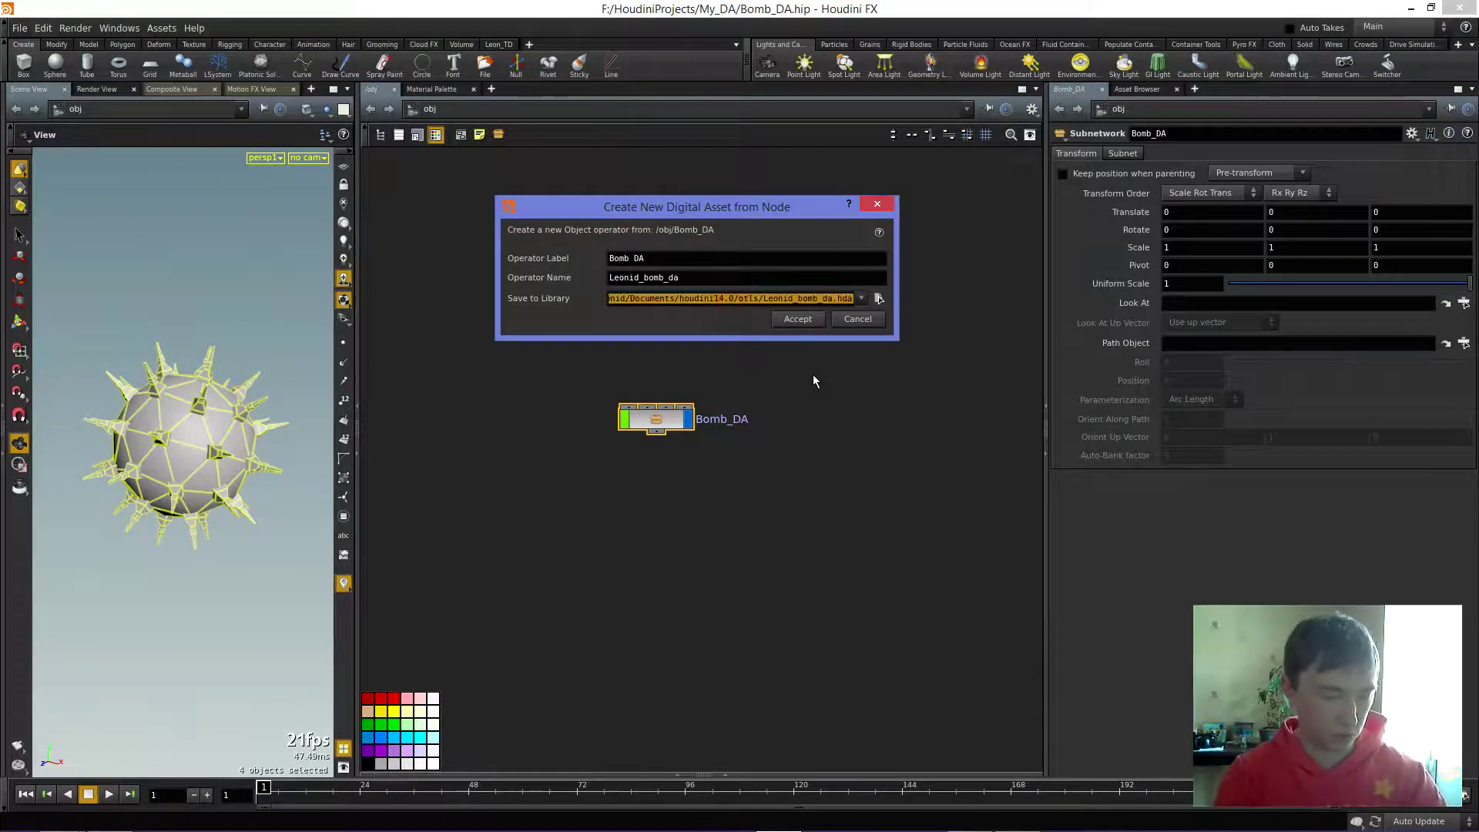
{"action": "type", "text": "$HIP"}
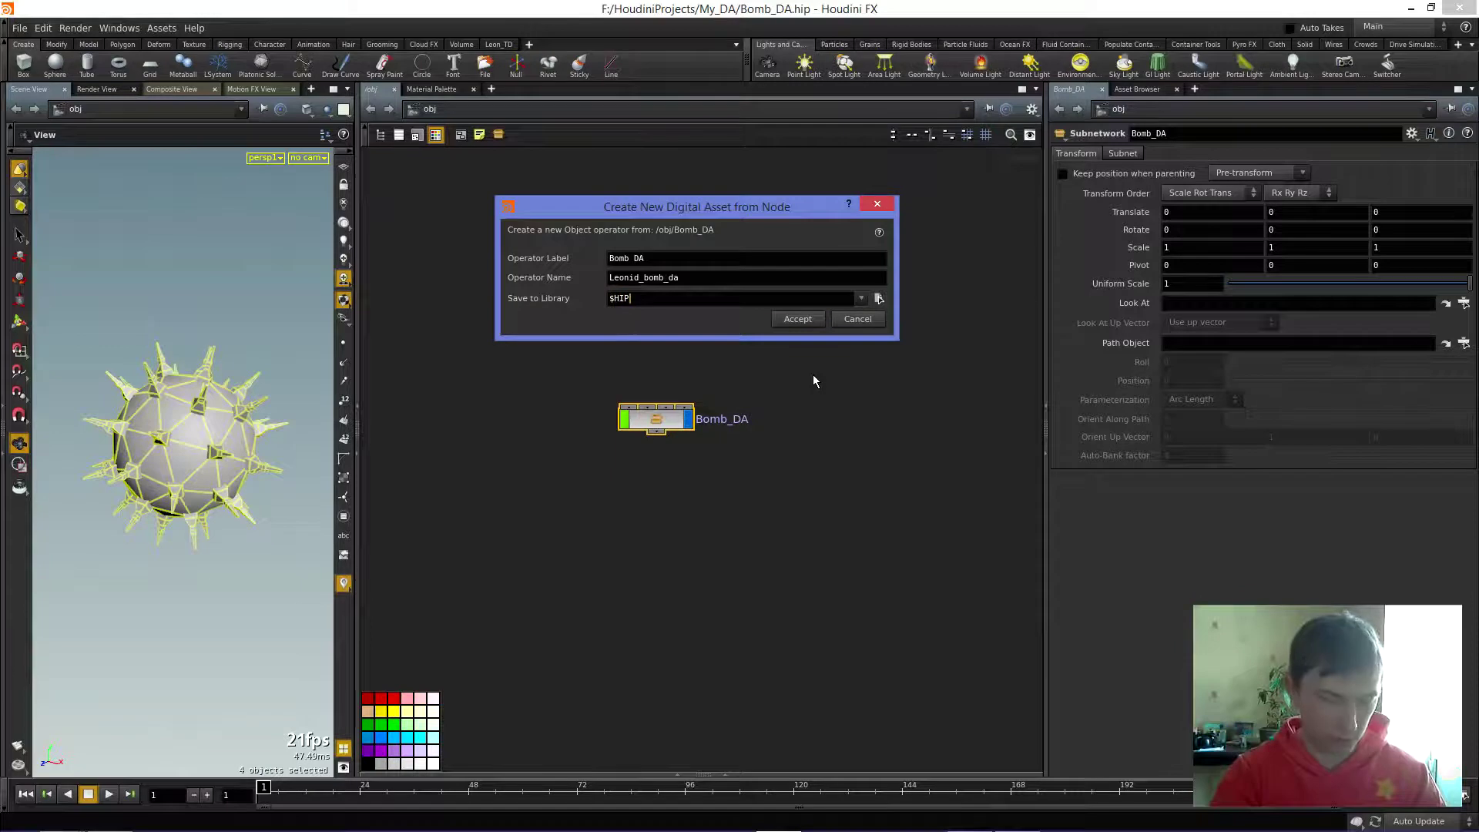
{"action": "type", "text": "/hda"}
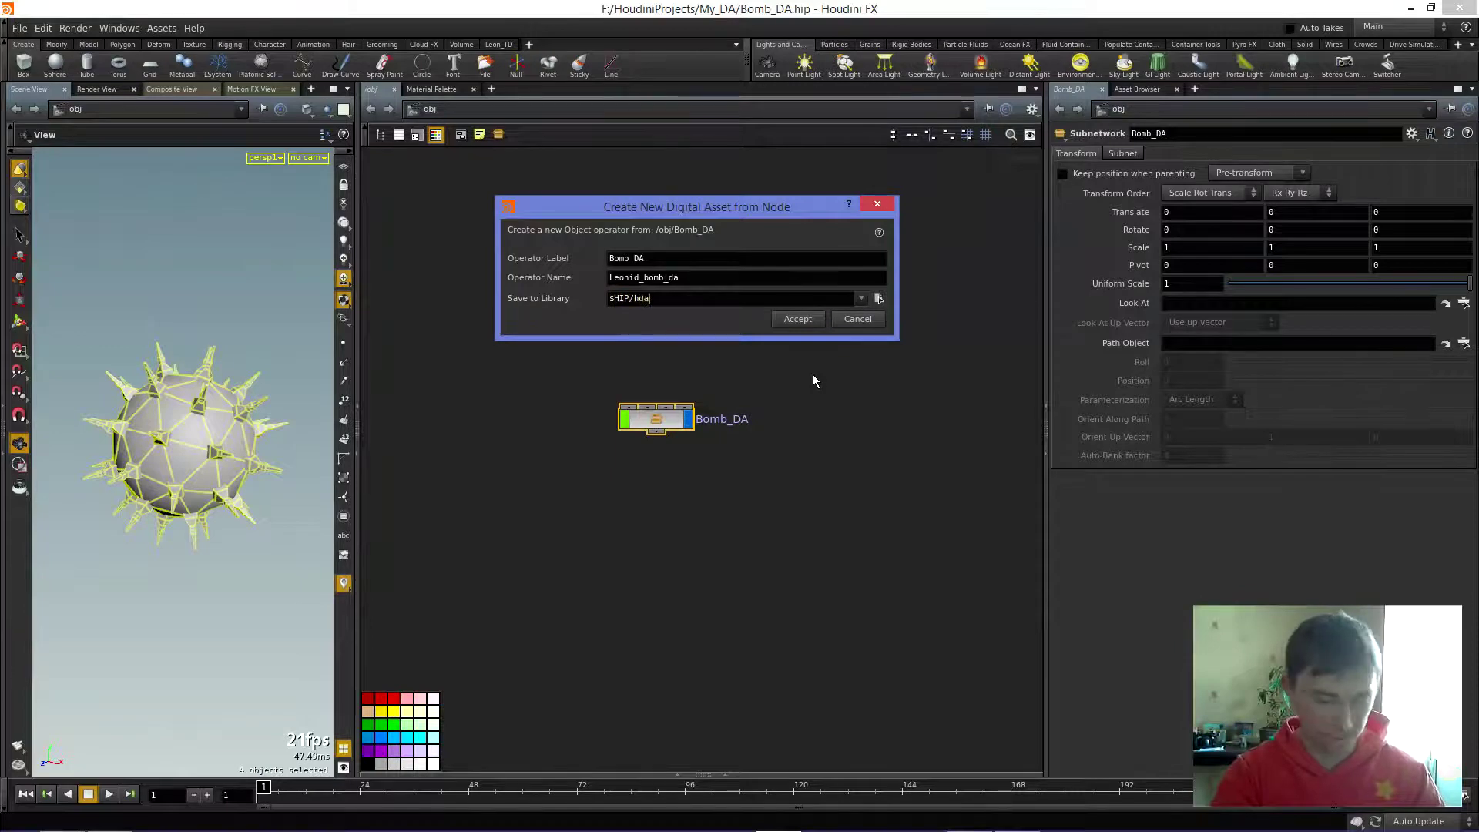
{"action": "type", "text": "/"}
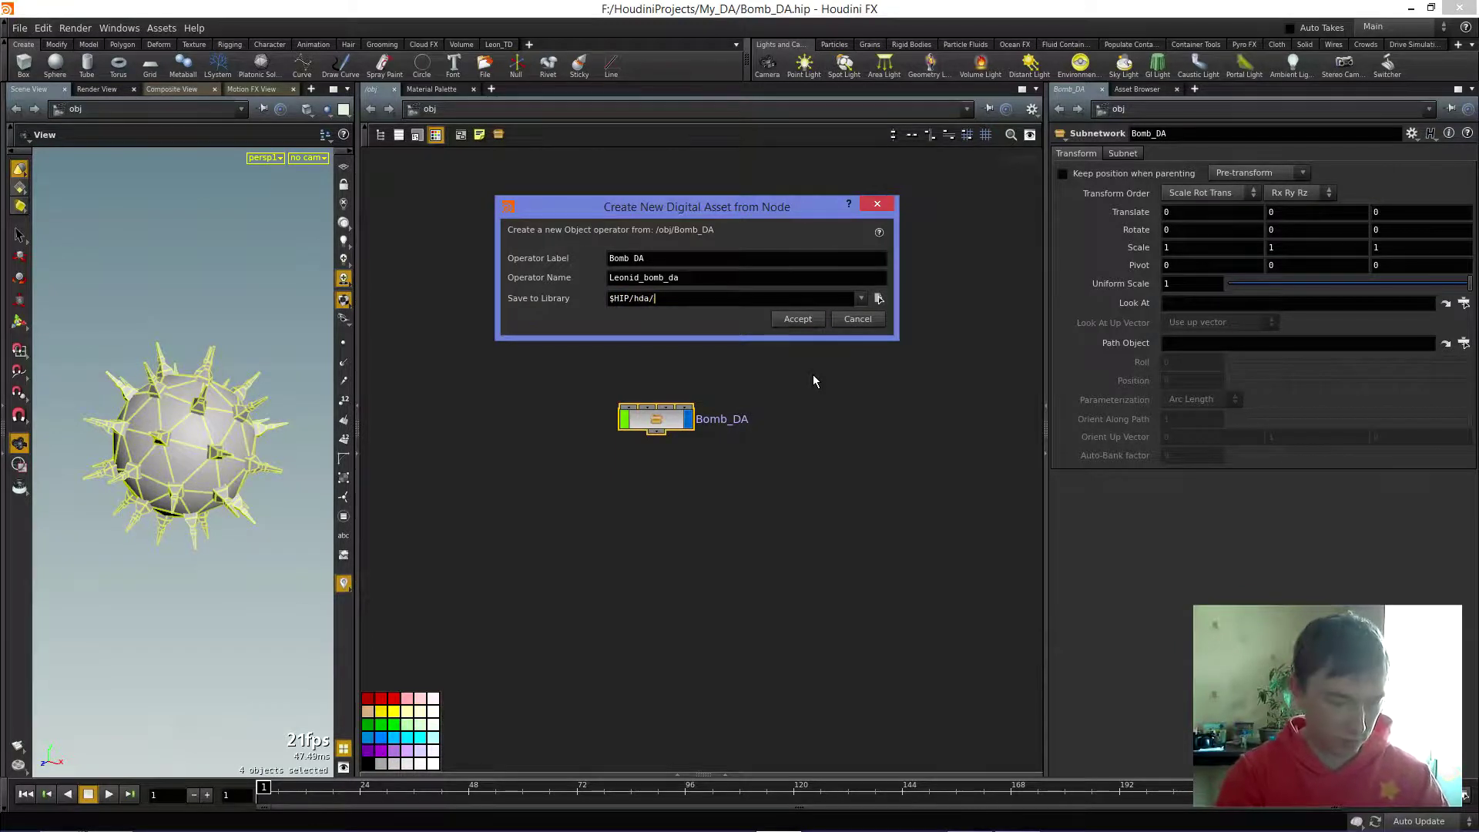
{"action": "type", "text": "Bomb"}
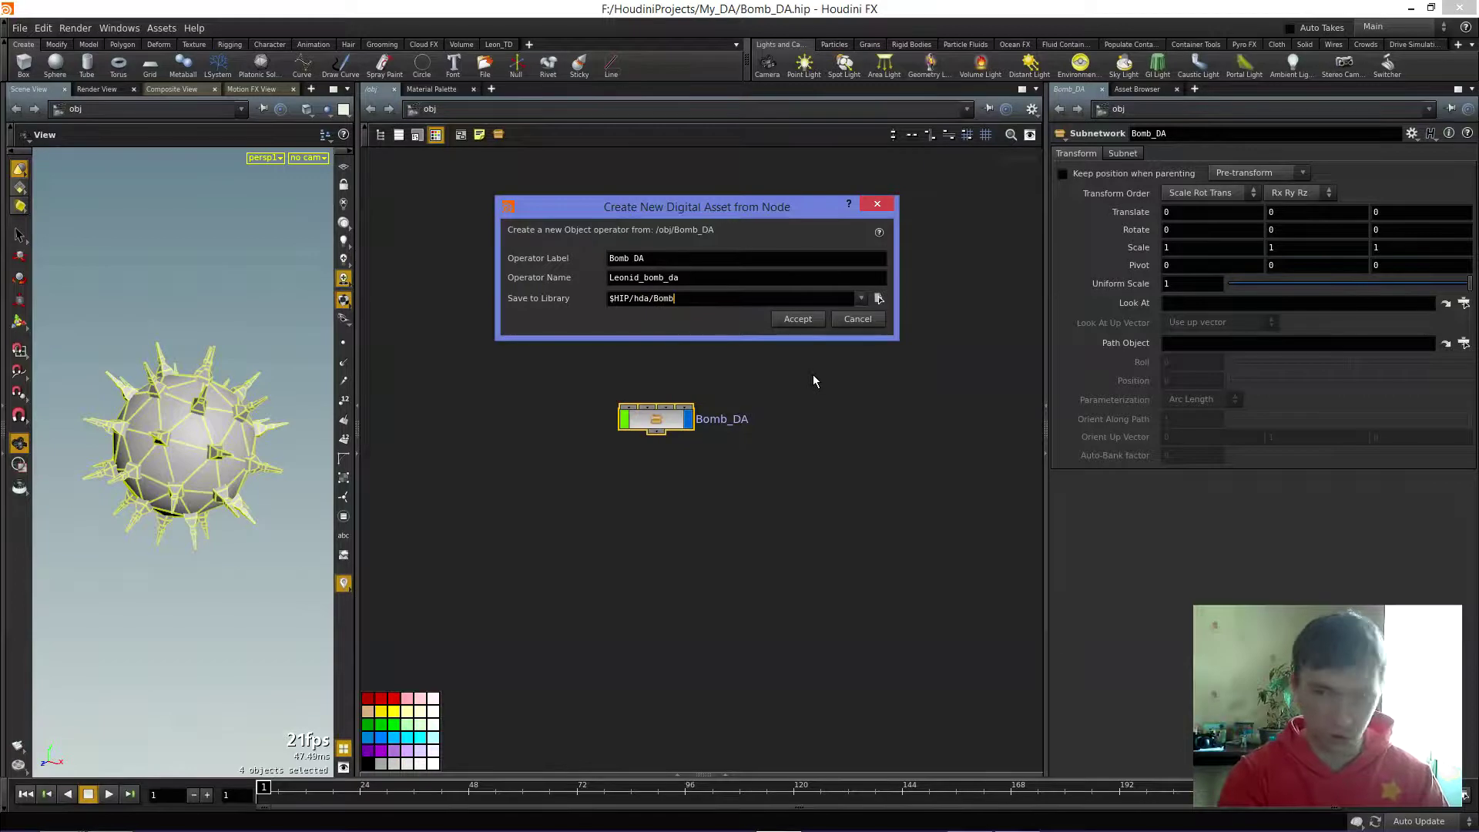
{"action": "type", "text": "_DA"}
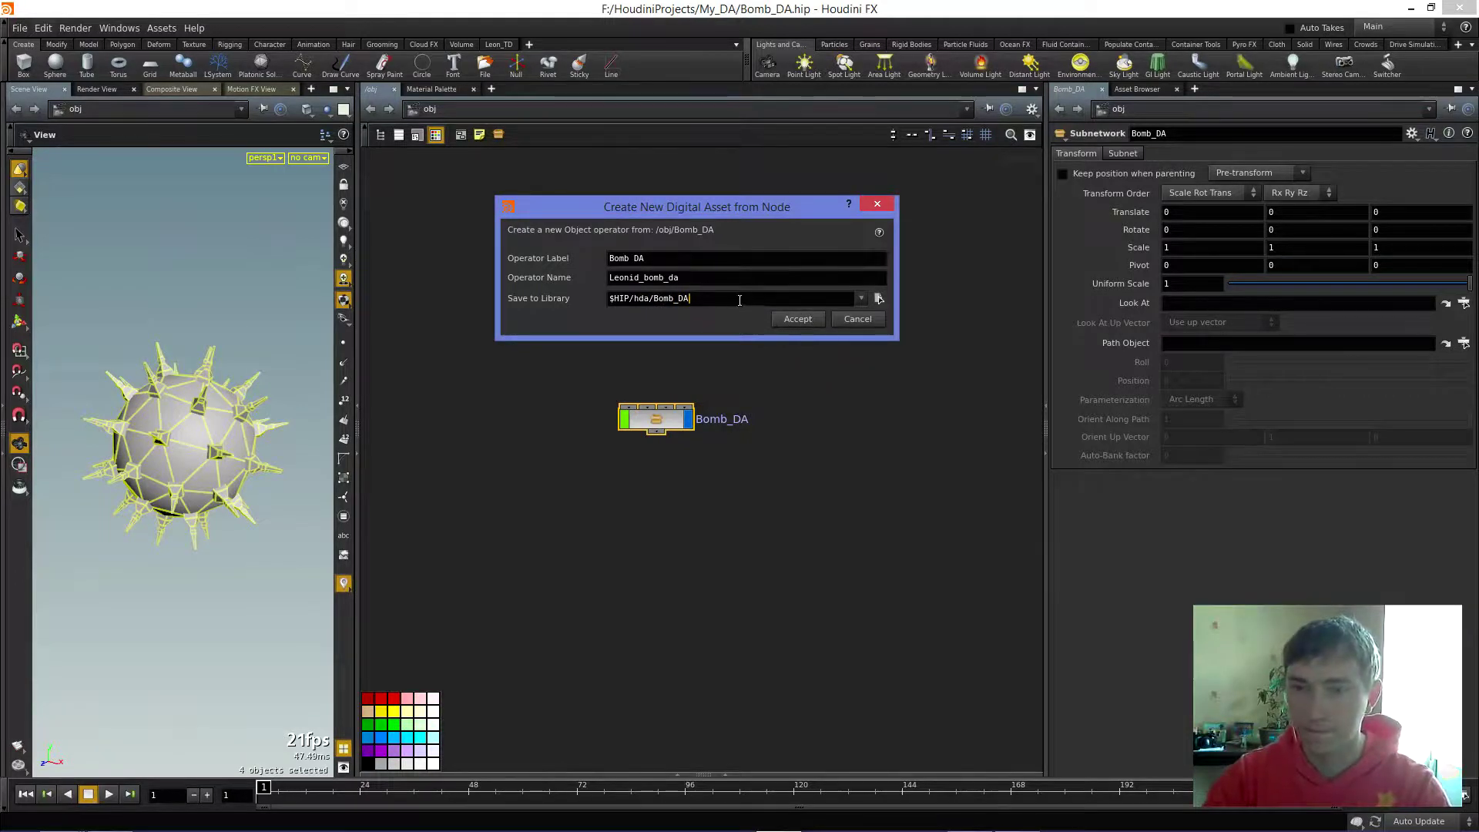
{"action": "key", "text": "Left"}
{"action": "key", "text": "Left"}
{"action": "key", "text": "Left"}
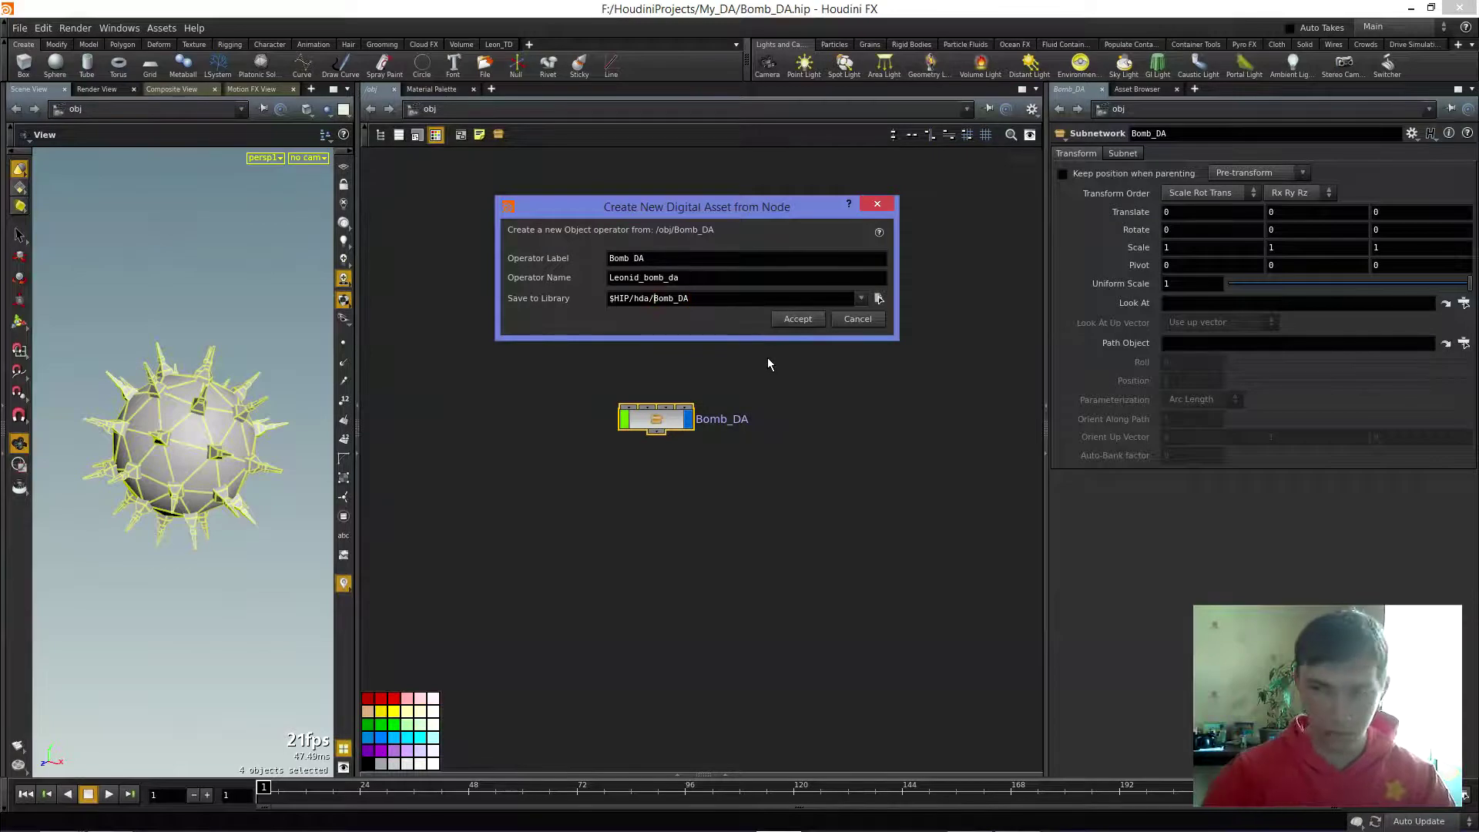
- Accept the Bomb_DA.hda asset and set its version to v. 1.0
{"action": "left_click", "coordinate": [797, 320]}
{"action": "left_click_drag", "start_coordinate": [932, 40], "coordinate": [976, 108]}
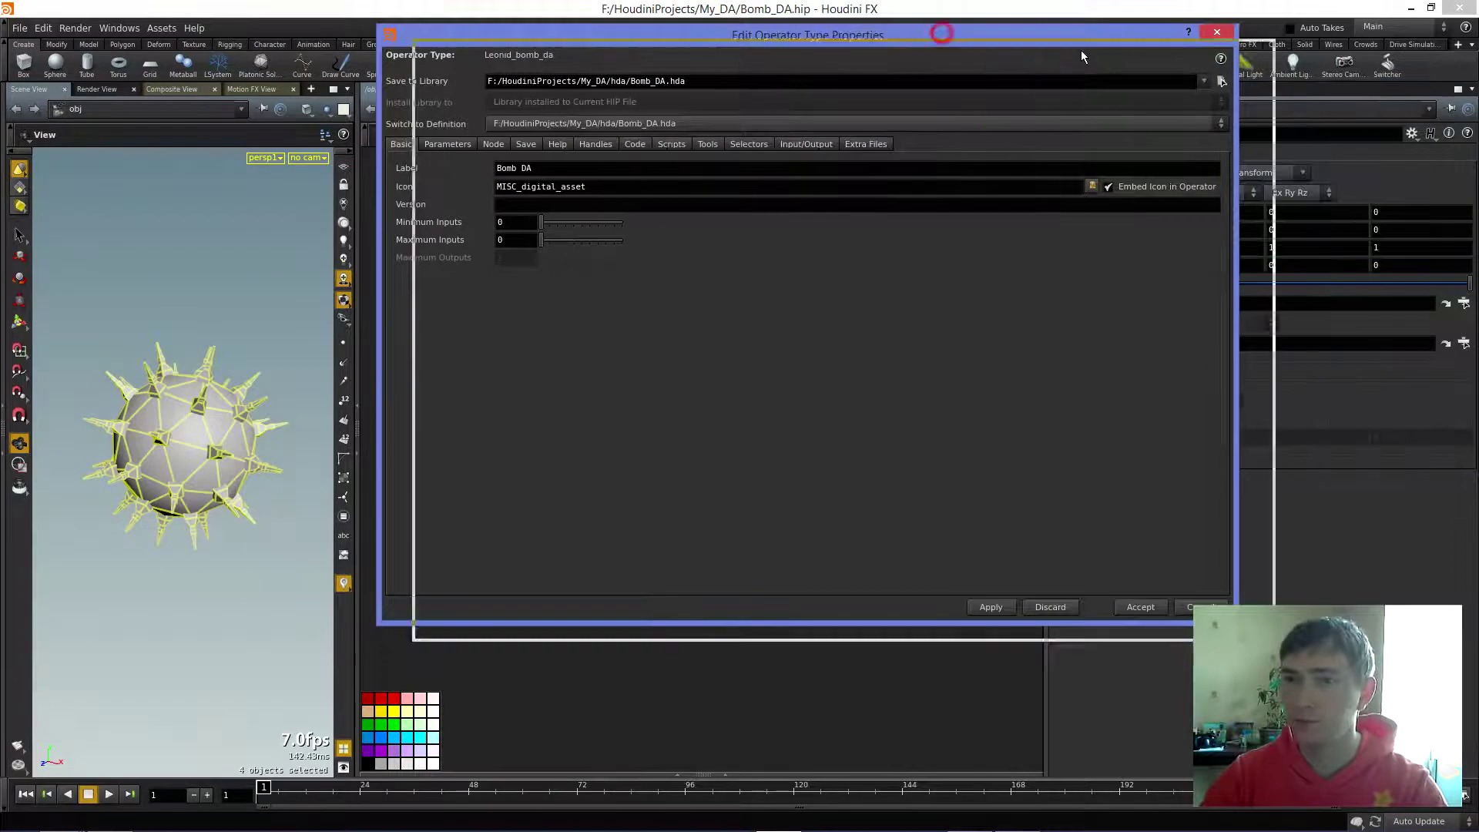
{"action": "left_click_drag", "start_coordinate": [1280, 289], "coordinate": [1156, 322]}
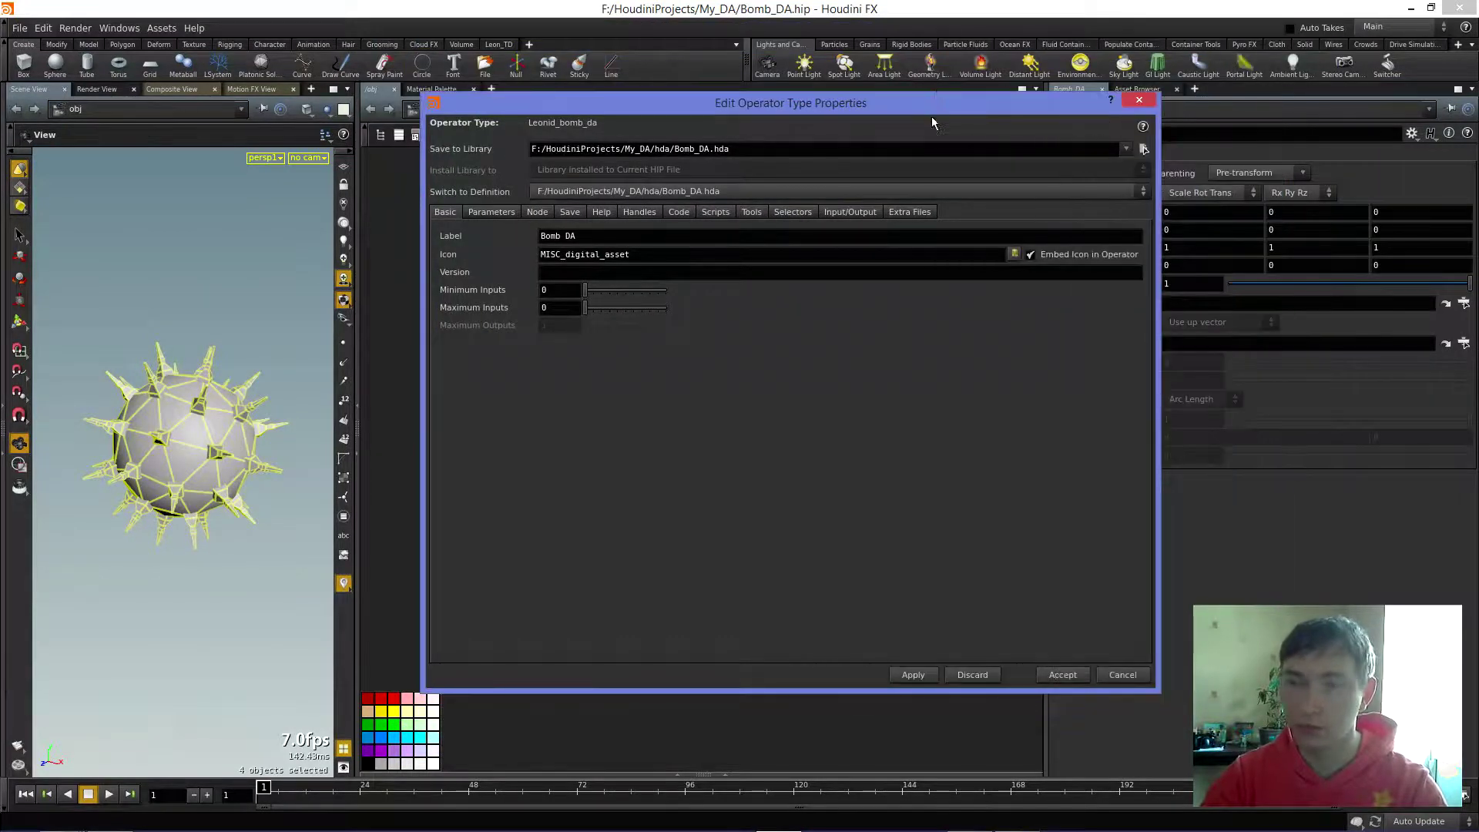
{"action": "mouse_move", "coordinate": [931, 111]}
{"action": "left_mouse_down"}
{"action": "mouse_move", "coordinate": [851, 137]}
{"action": "mouse_move", "coordinate": [941, 123]}
{"action": "left_mouse_up"}
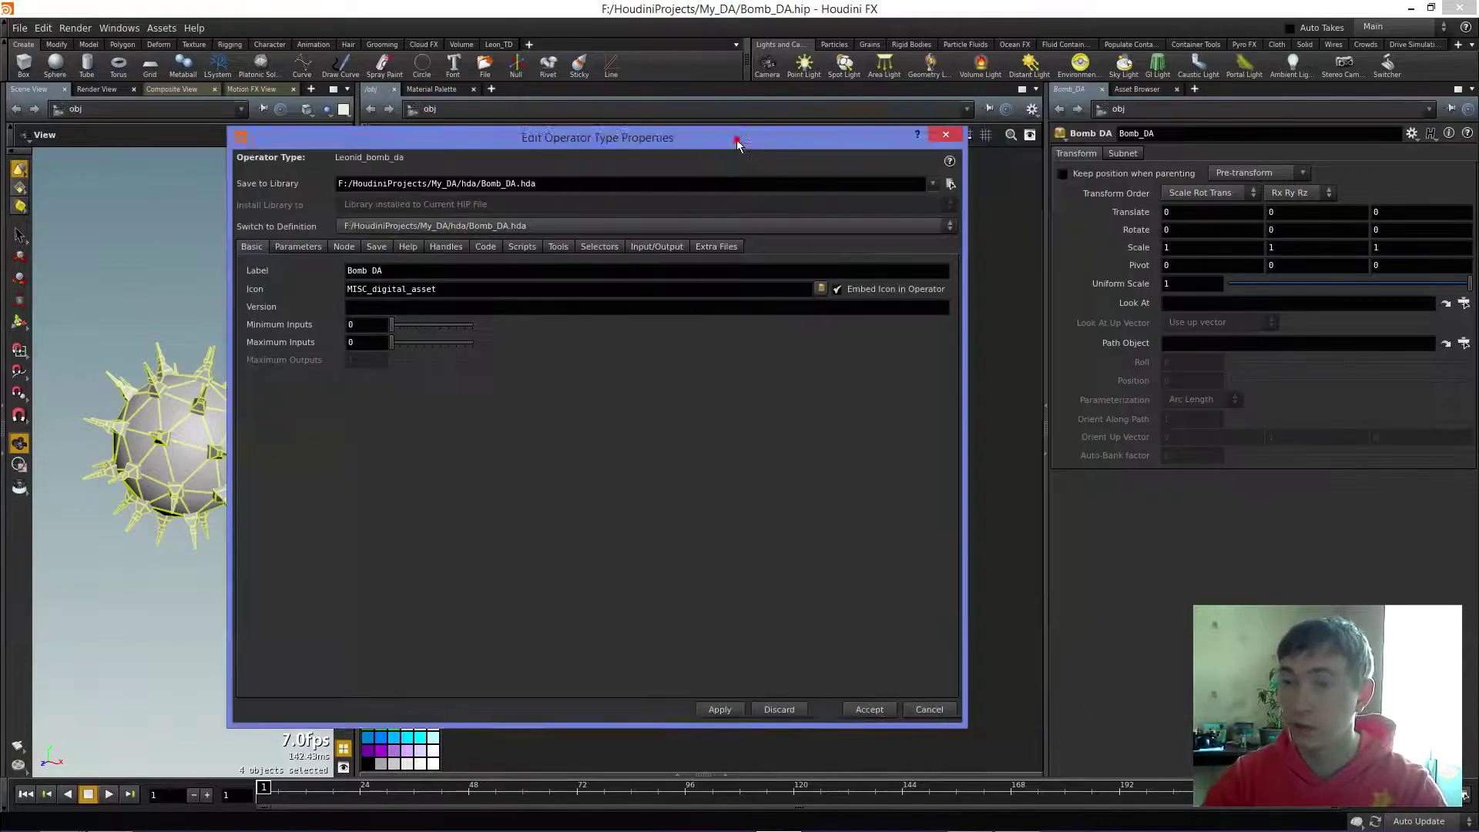
{"action": "left_click", "coordinate": [570, 286]}
{"action": "type", "text": "v. 1.0"}
{"action": "left_click", "coordinate": [763, 484]}
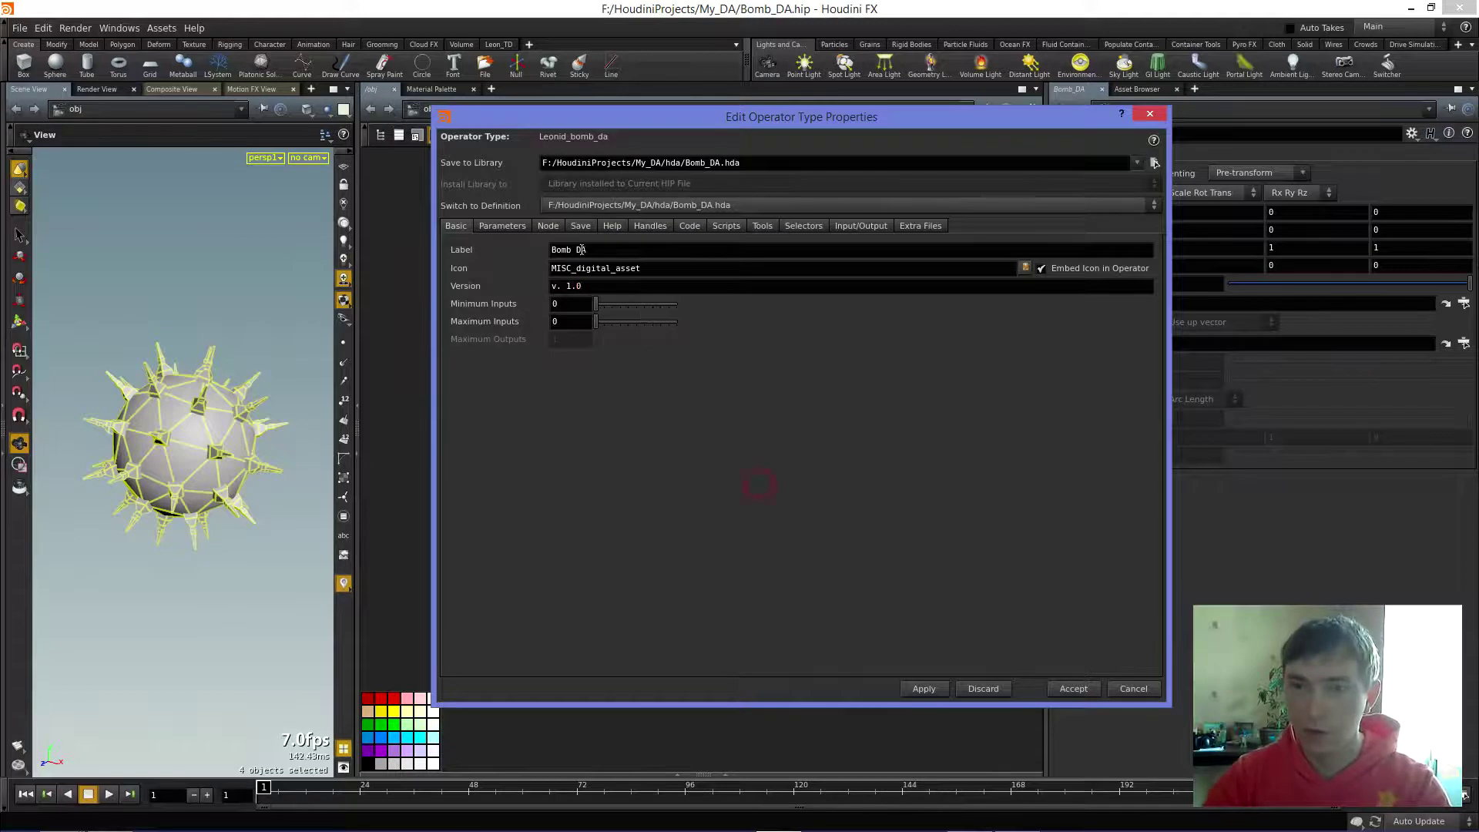
{"action": "left_click", "coordinate": [613, 228]}
- Write the help text 'Hello World! My First Digital Assets!!!! :)' for the asset
{"action": "left_click", "coordinate": [561, 283]}
{"action": "type", "text": "My First Digital Asse"}
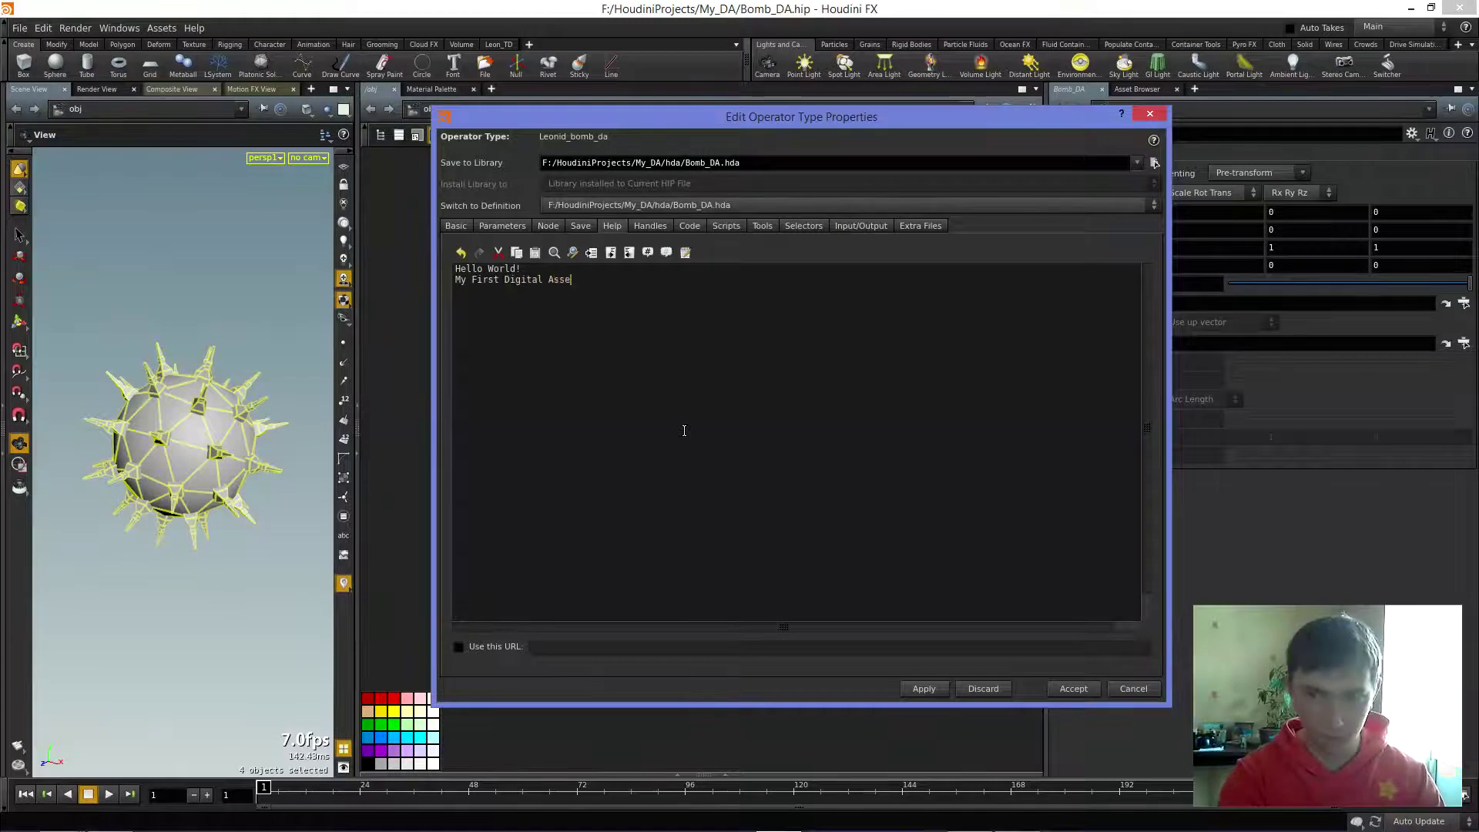
{"action": "type", "text": "ts!!!!"}
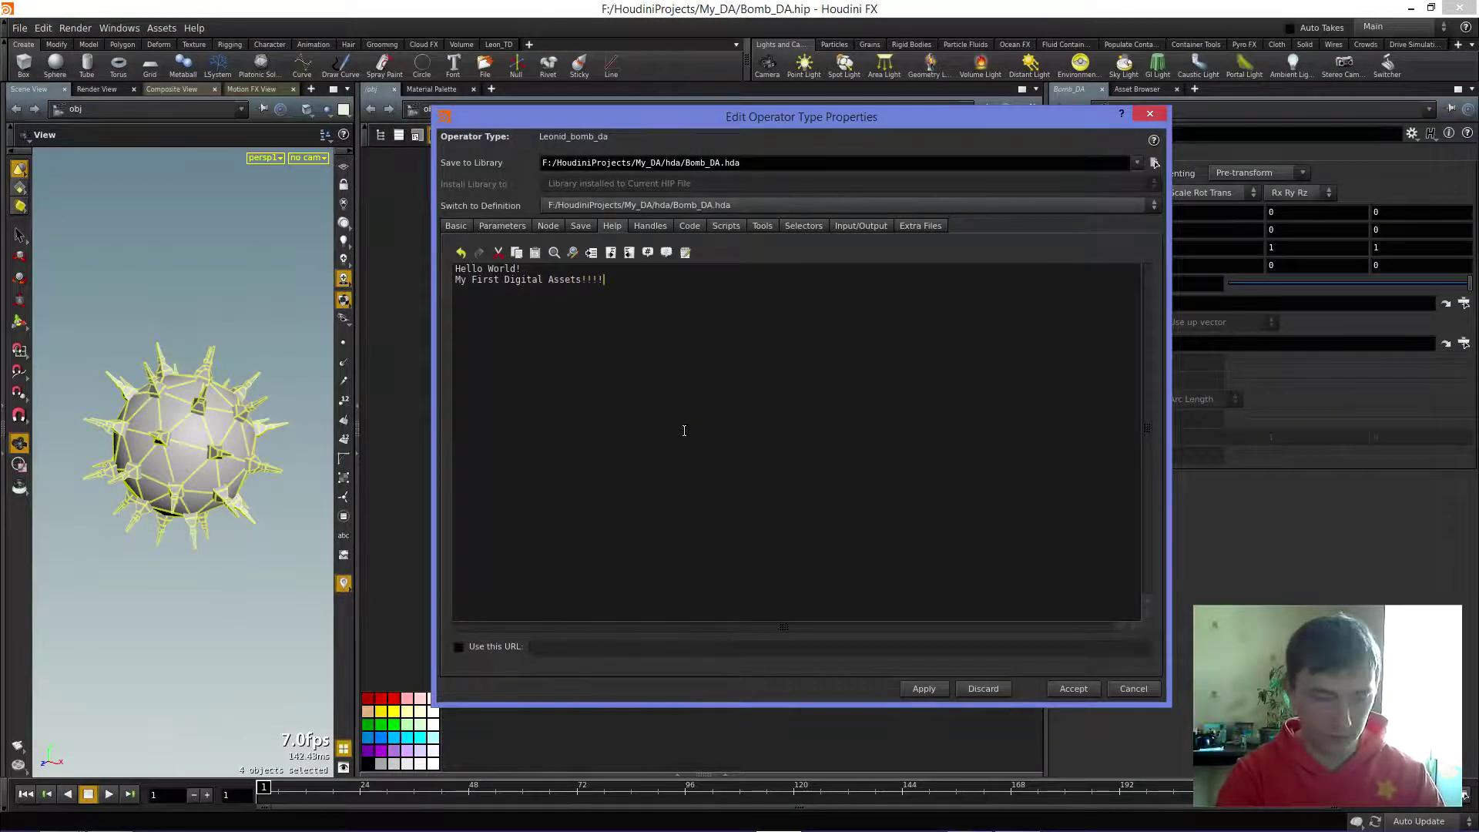
{"action": "type", "text": ":)"}
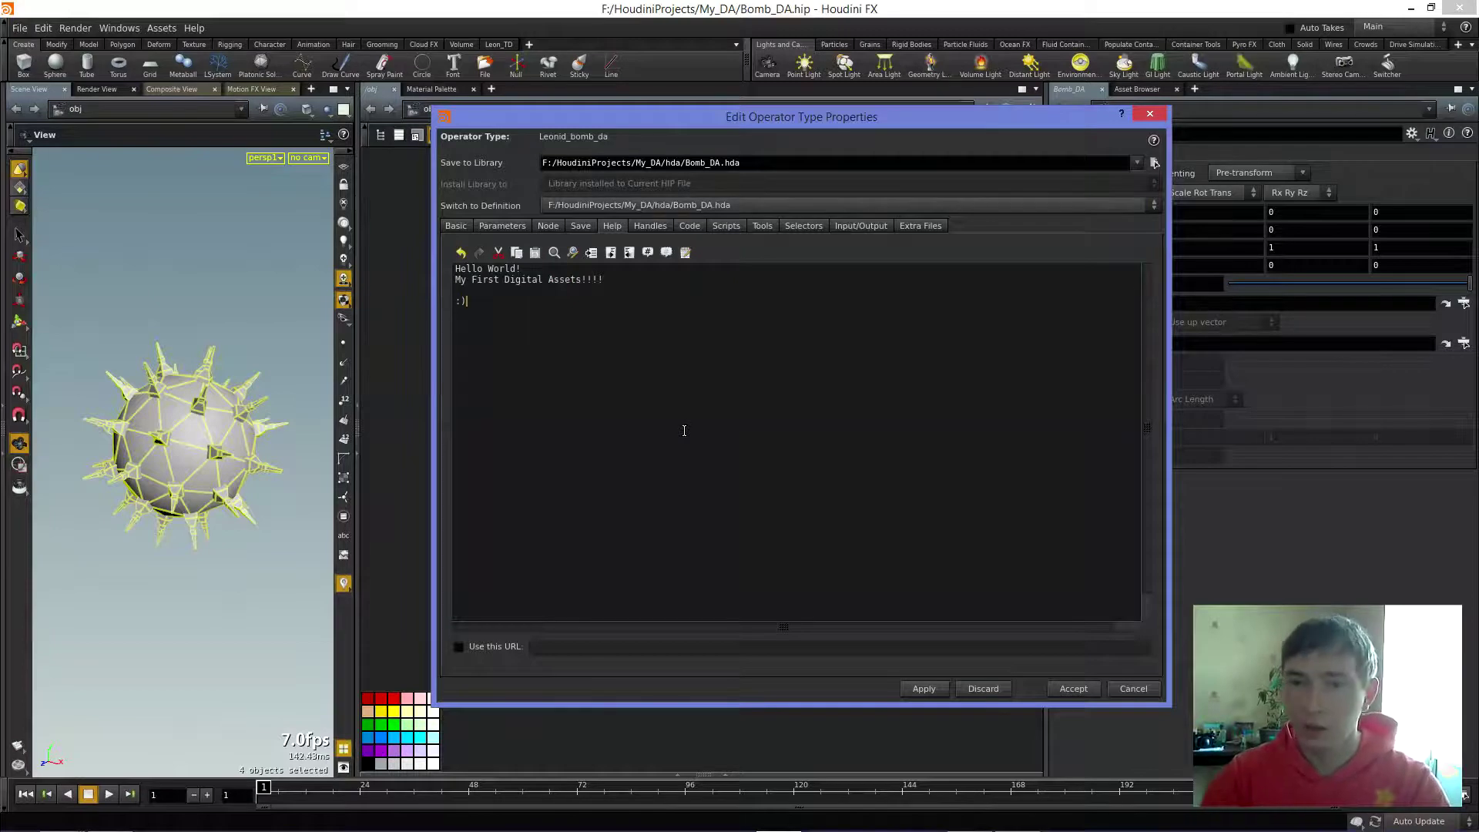
- Hide the default Transform and Subnet parameter folders on the asset
{"action": "left_click", "coordinate": [499, 225]}
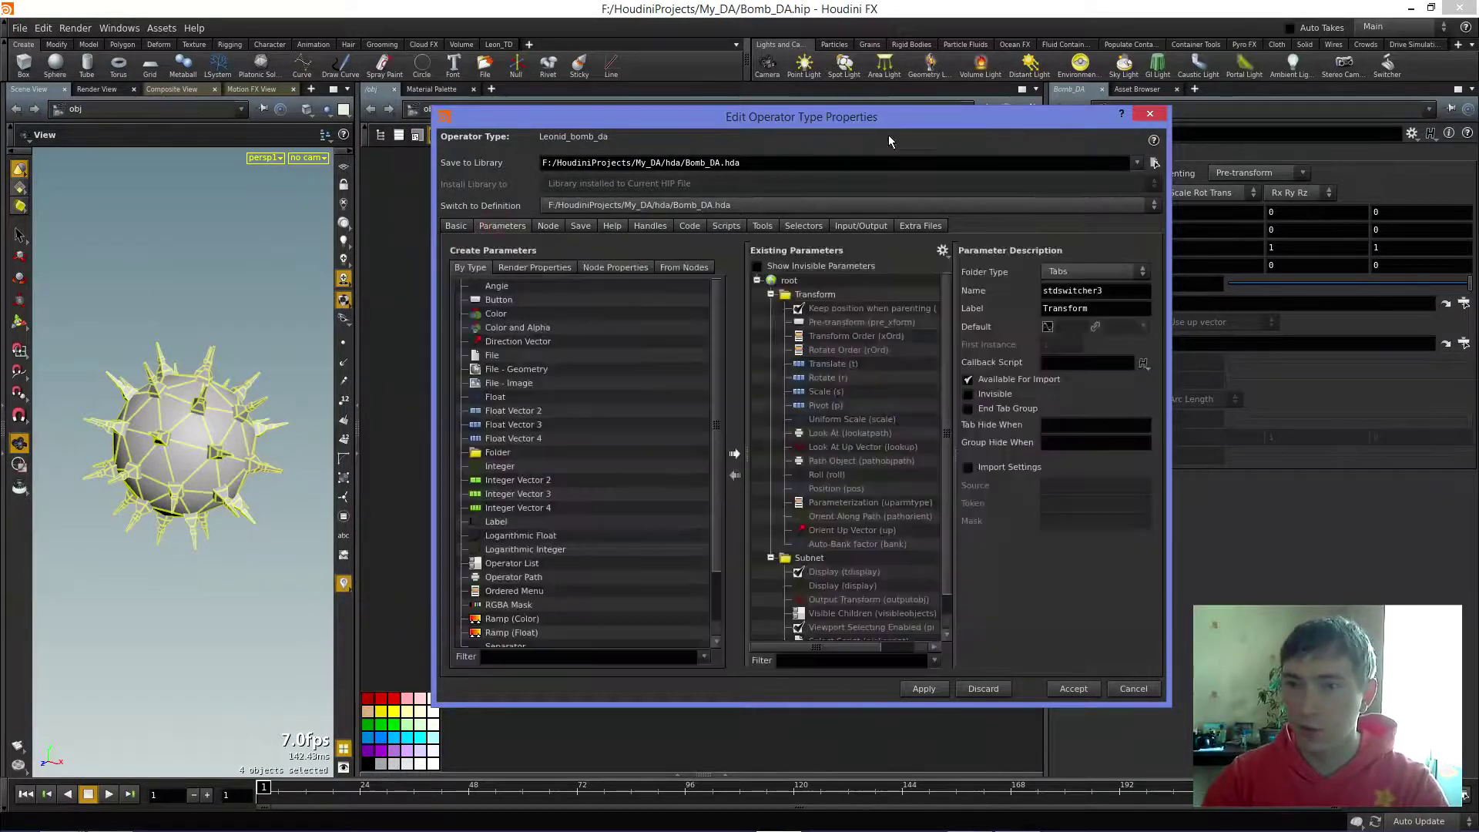
{"action": "mouse_move", "coordinate": [696, 104]}
{"action": "left_mouse_down"}
{"action": "mouse_move", "coordinate": [776, 128]}
{"action": "mouse_move", "coordinate": [744, 136]}
{"action": "left_mouse_up"}
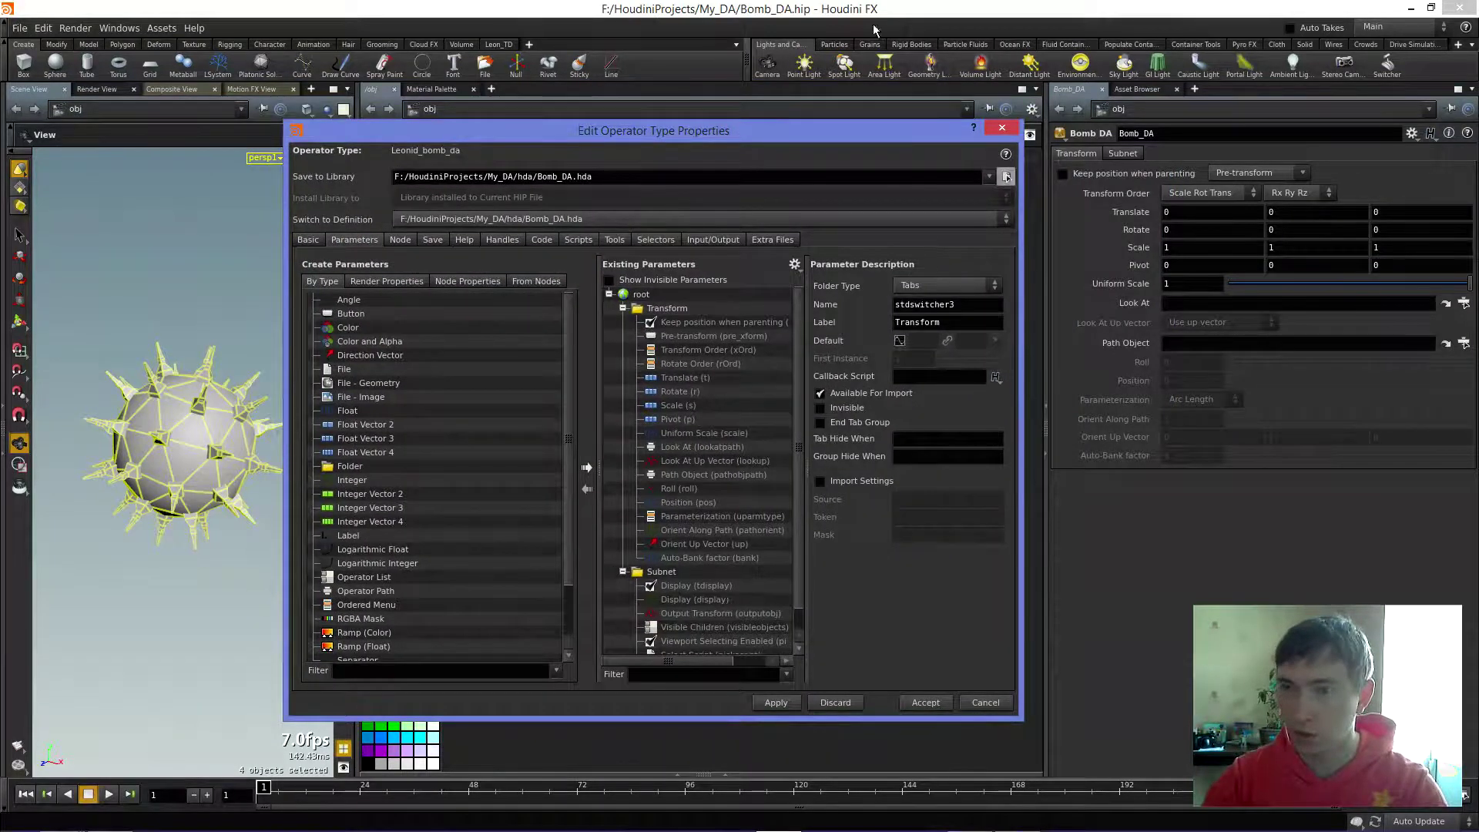
{"action": "left_click_drag", "start_coordinate": [841, 136], "coordinate": [905, 123]}
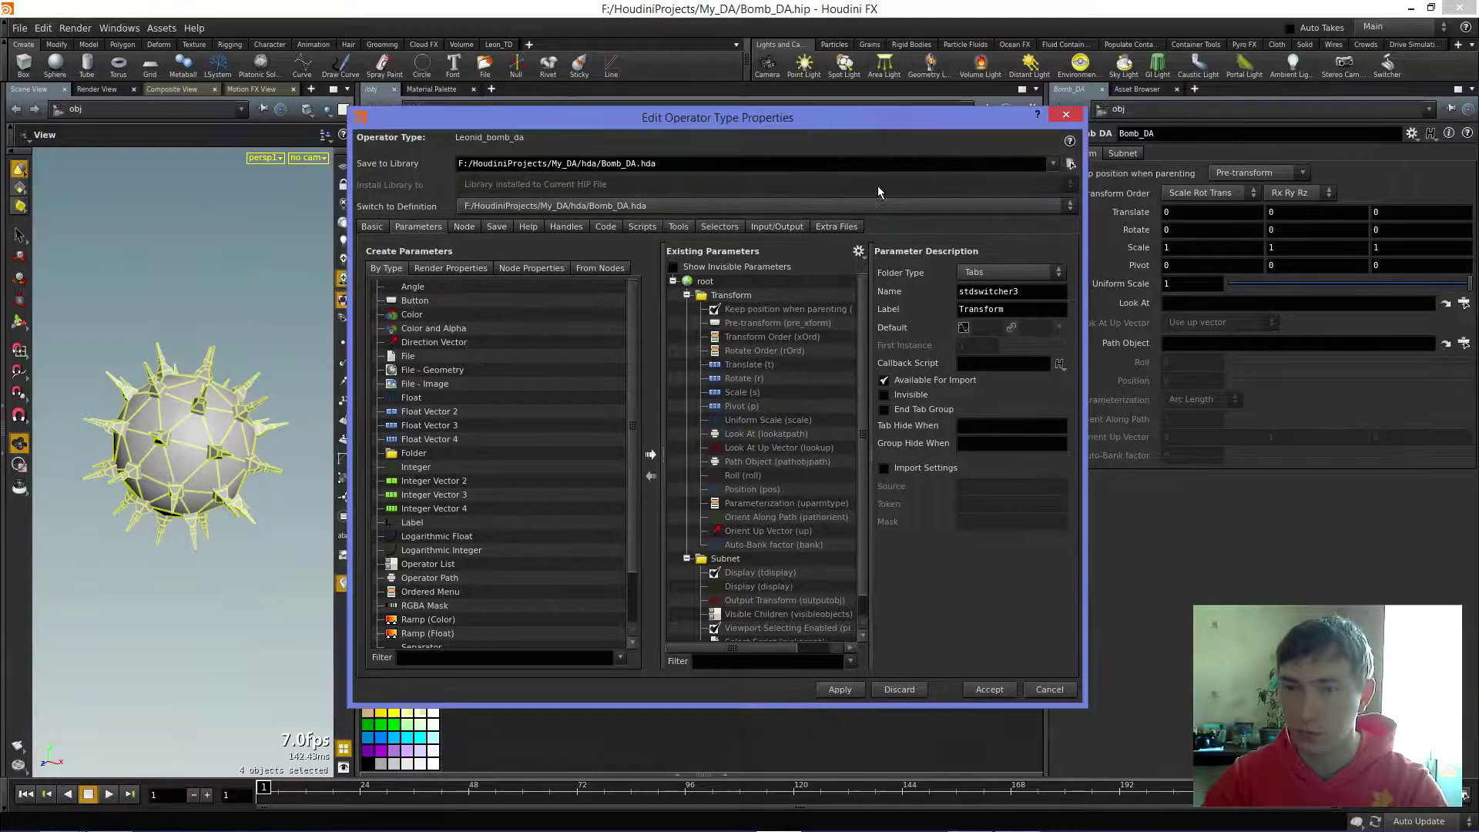
{"action": "left_click", "coordinate": [687, 295]}
{"action": "left_click", "coordinate": [728, 295]}
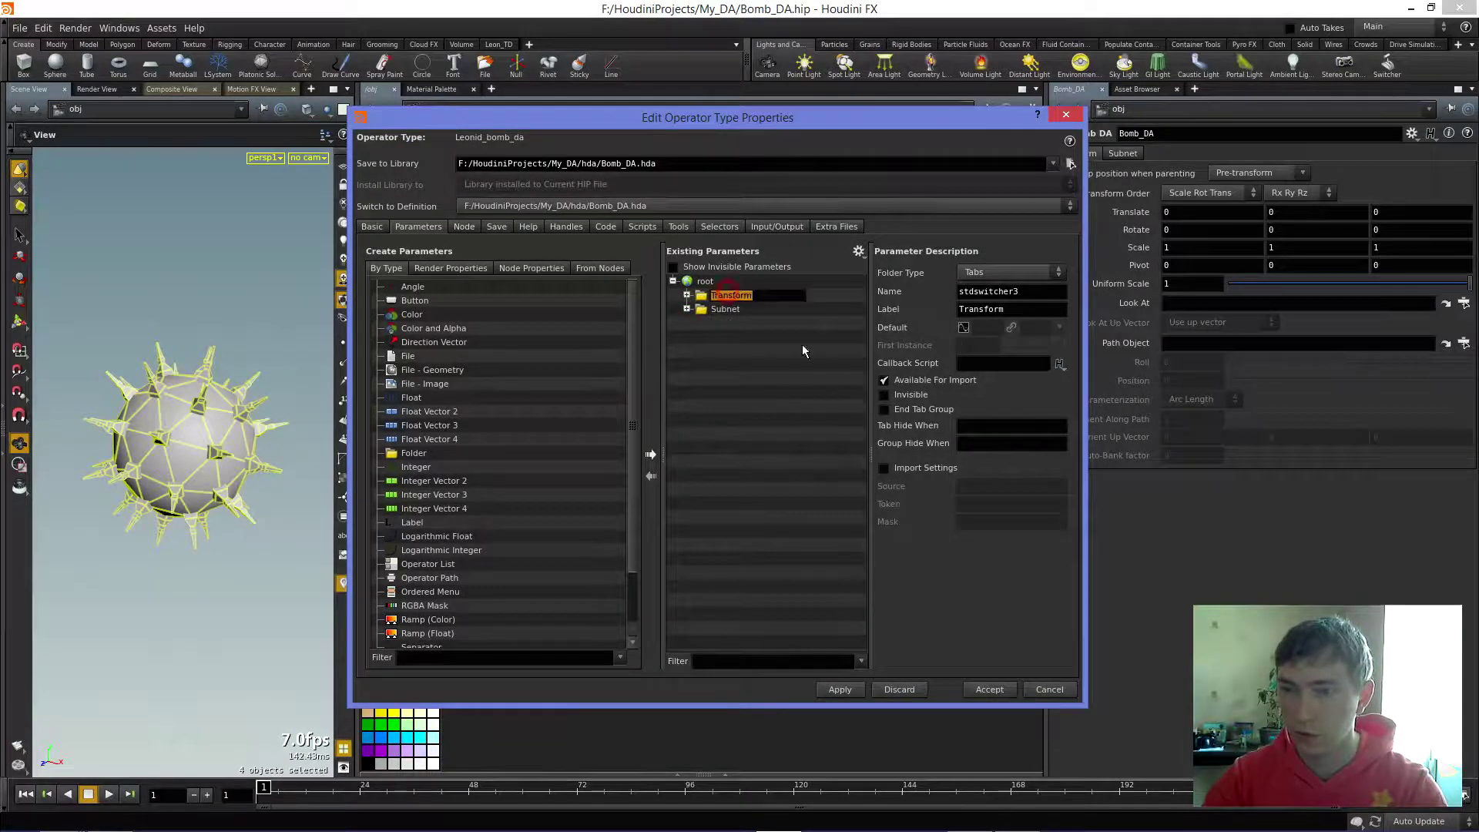
{"action": "left_click", "coordinate": [885, 395]}
{"action": "left_click", "coordinate": [721, 299]}
{"action": "left_click", "coordinate": [885, 394]}
{"action": "left_click_drag", "start_coordinate": [921, 122], "coordinate": [967, 100]}
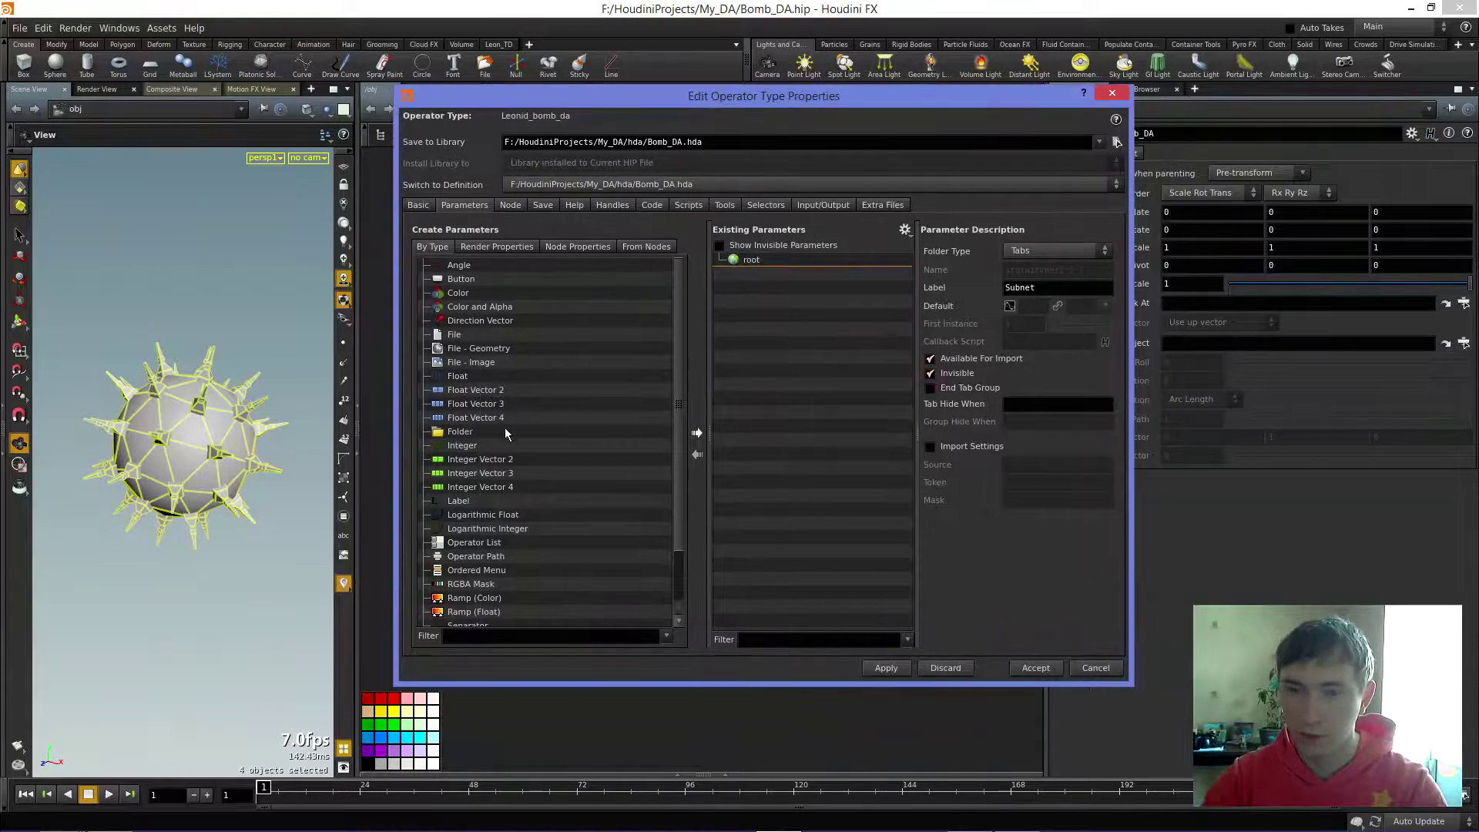
- Add a folder parameter labelled Bomb Setup
{"action": "left_click", "coordinate": [460, 433]}
{"action": "double_click", "coordinate": [1076, 287]}
{"action": "left_click", "coordinate": [520, 440]}
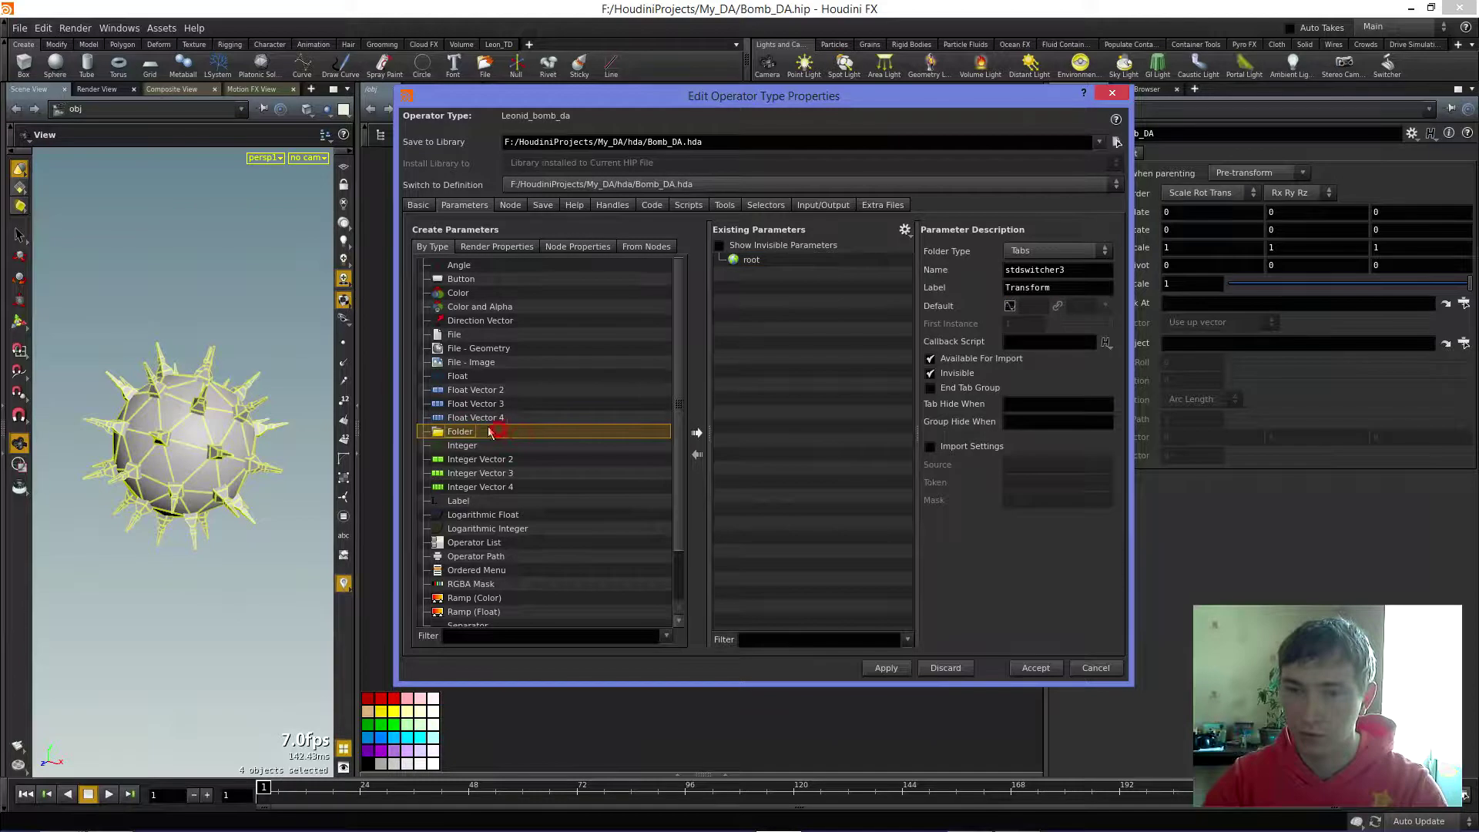
{"action": "left_click", "coordinate": [692, 438]}
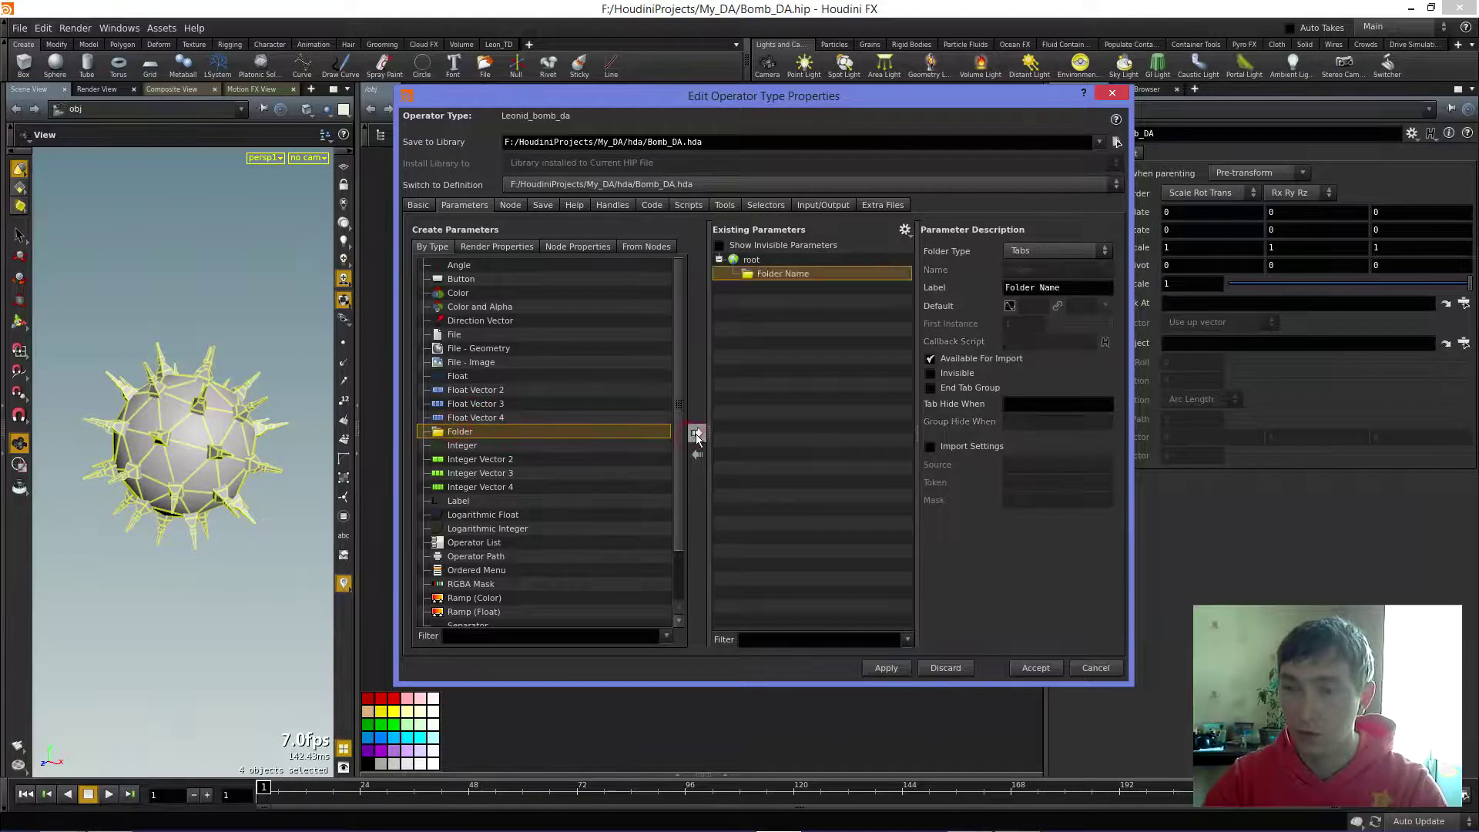
{"action": "double_click", "coordinate": [1066, 287]}
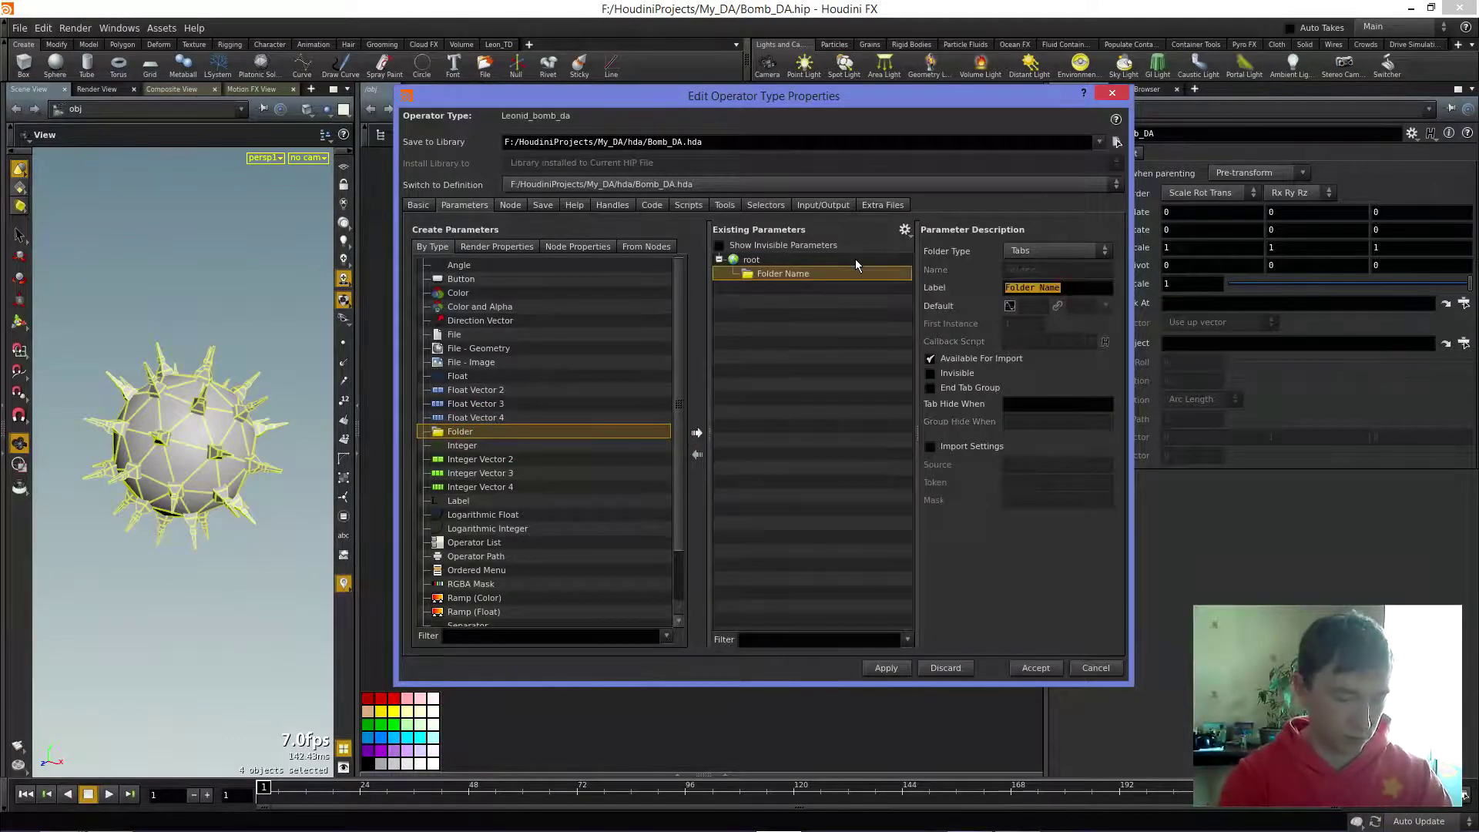
{"action": "type", "text": "Bomb Setup"}
{"action": "key", "text": "Return"}
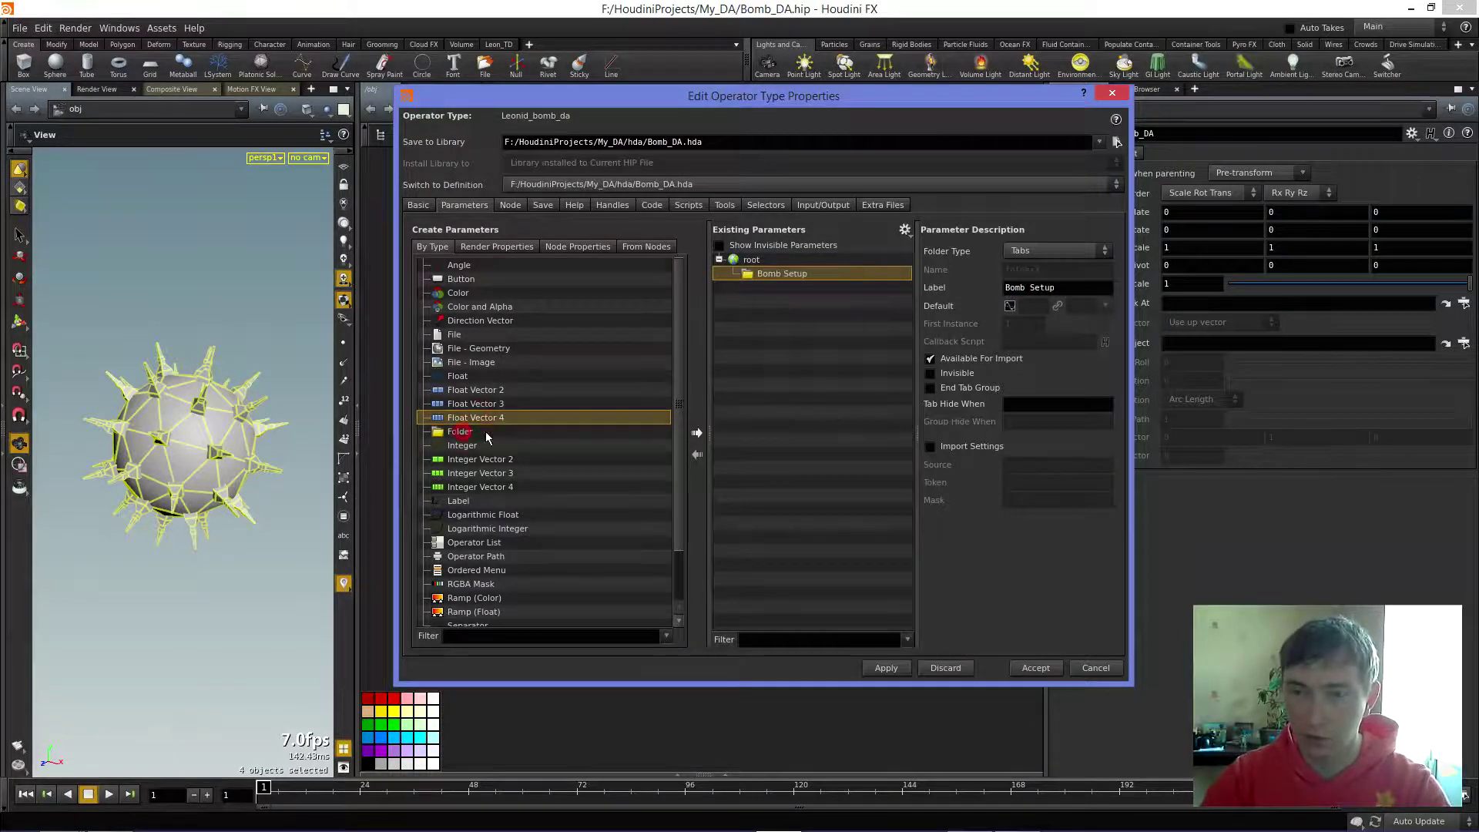
- Add a nested folder labelled Body inside Bomb Setup
{"action": "left_click", "coordinate": [697, 432]}
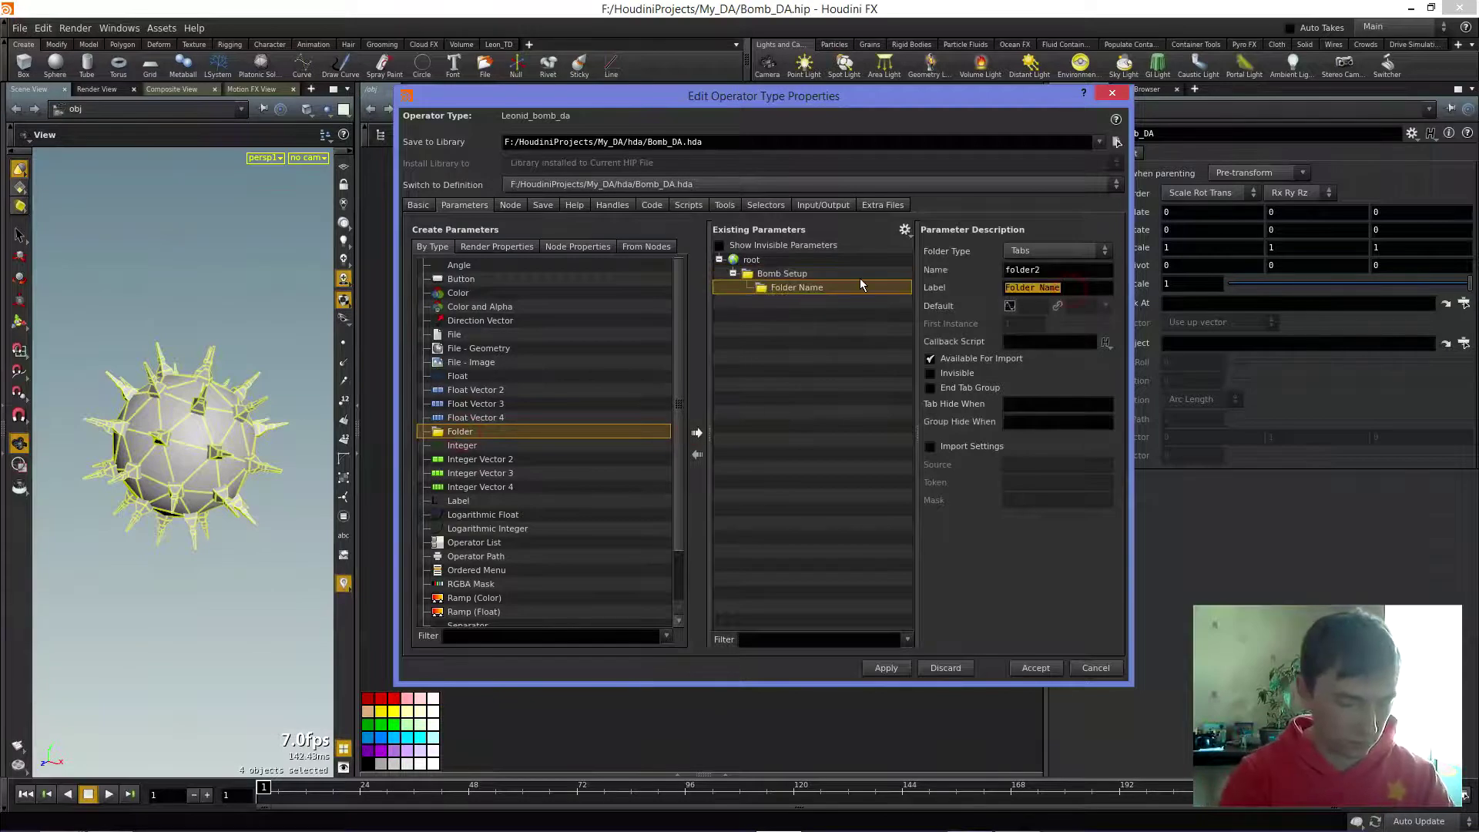
{"action": "key", "text": "ctrl+a"}
{"action": "type", "text": "Body"}
{"action": "key", "text": "Return"}
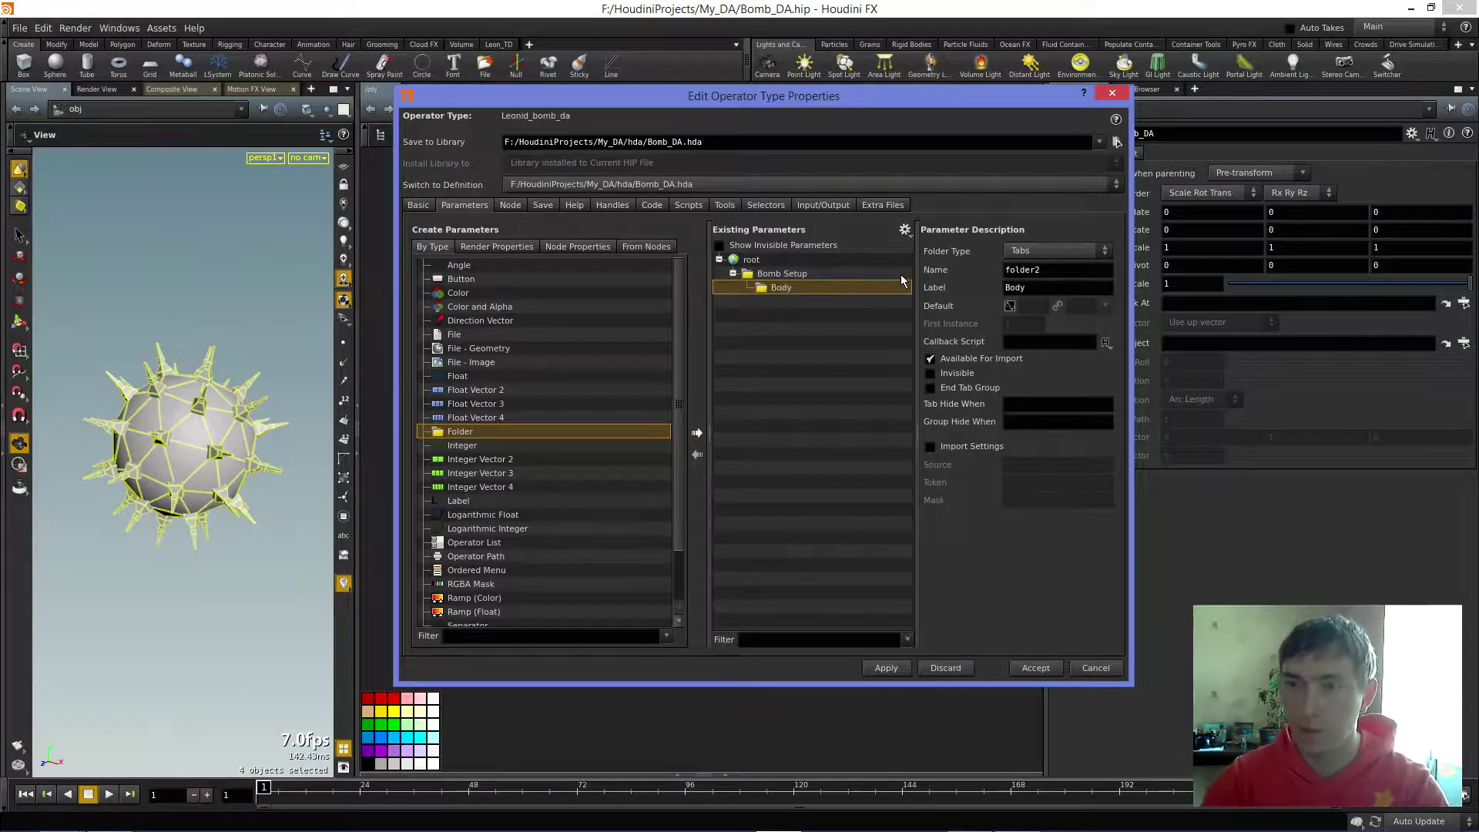
{"action": "left_click_drag", "start_coordinate": [798, 95], "coordinate": [1146, 107]}
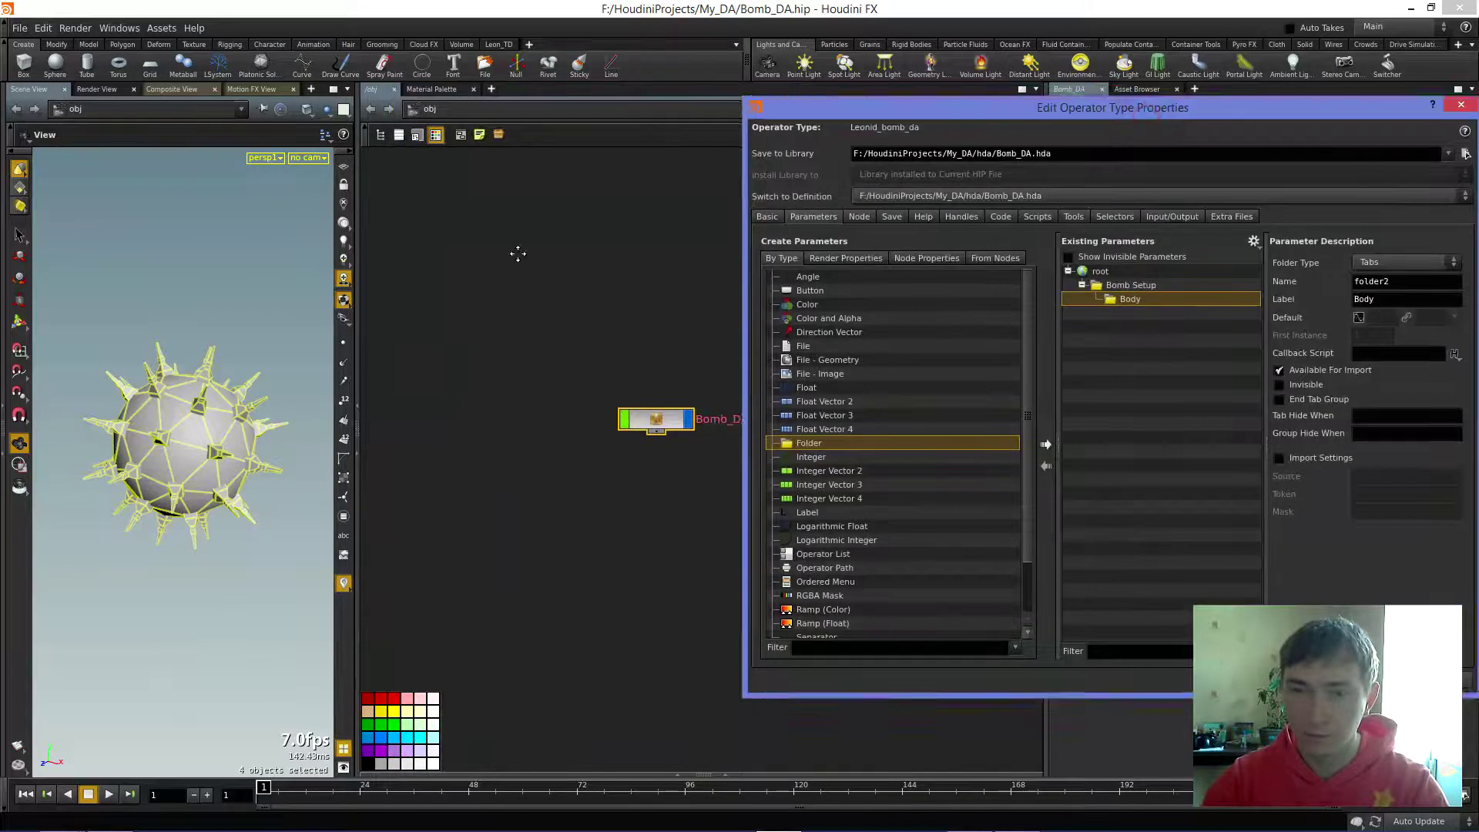
- Enter Bomb_DA's bomb_body network and inspect sphere1's parameters
{"action": "left_click", "coordinate": [497, 245]}
{"action": "double_click", "coordinate": [514, 360]}
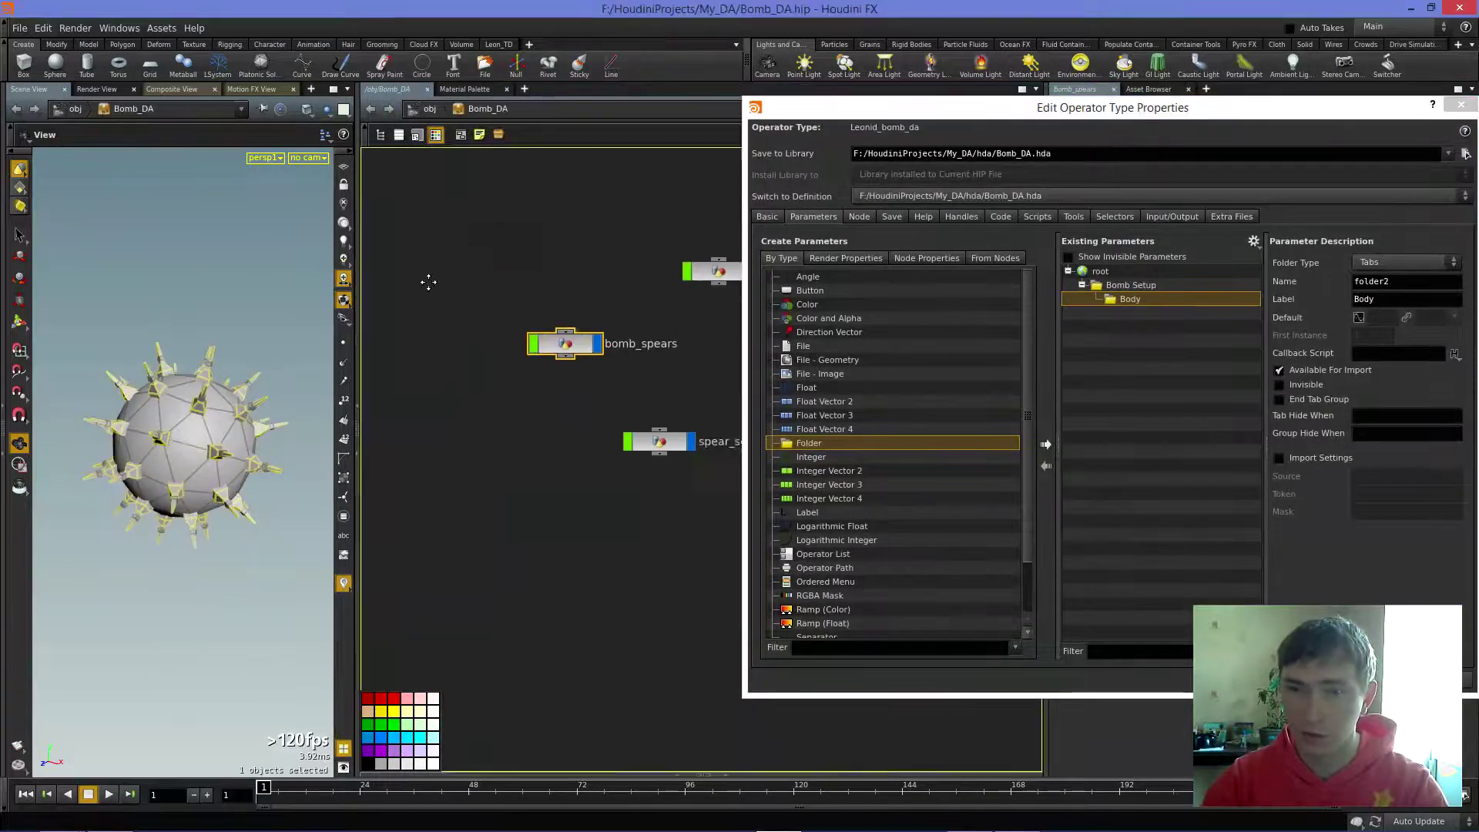
{"action": "double_click", "coordinate": [531, 309]}
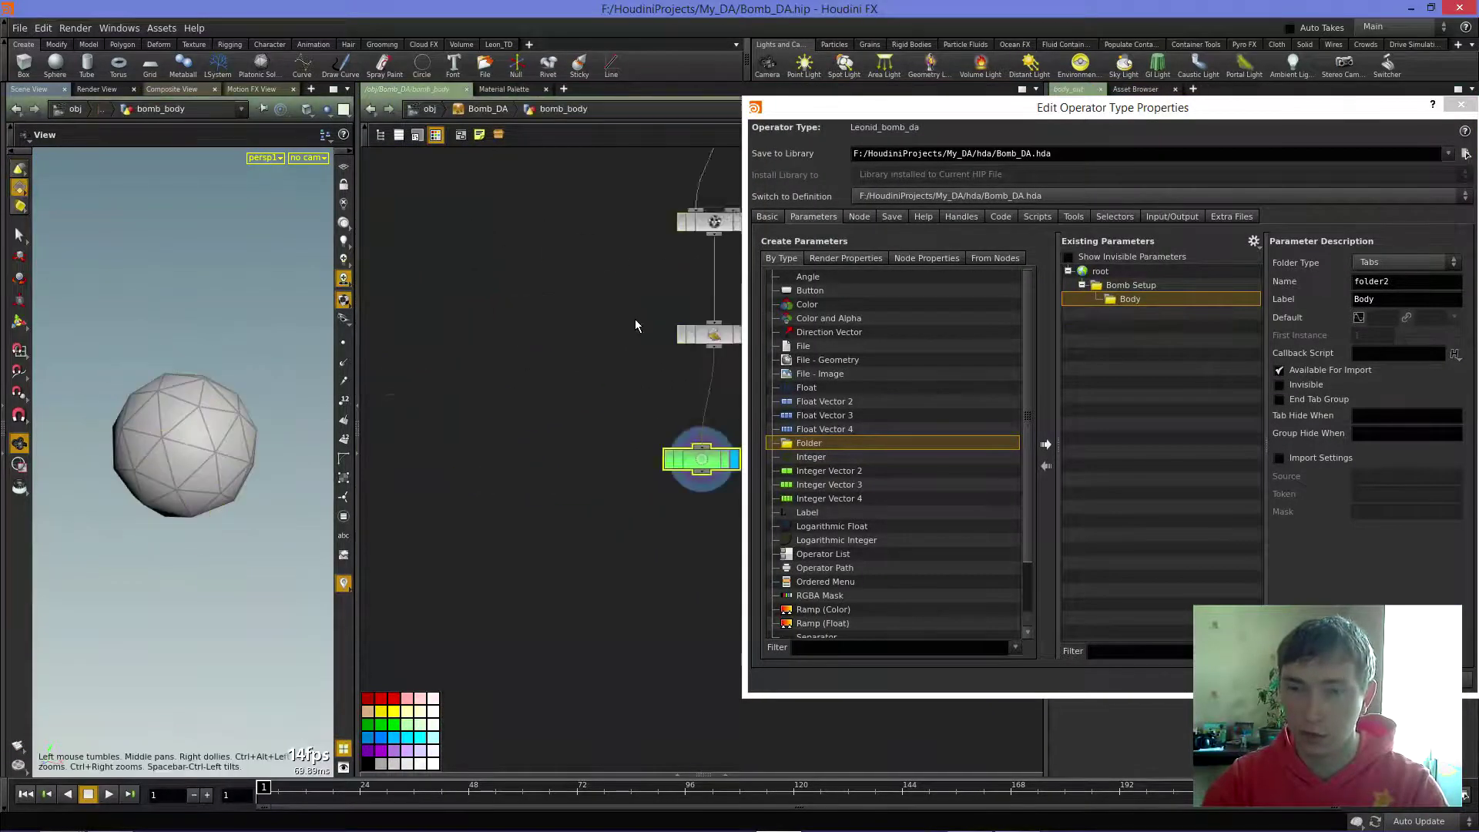
{"action": "left_click", "coordinate": [486, 288]}
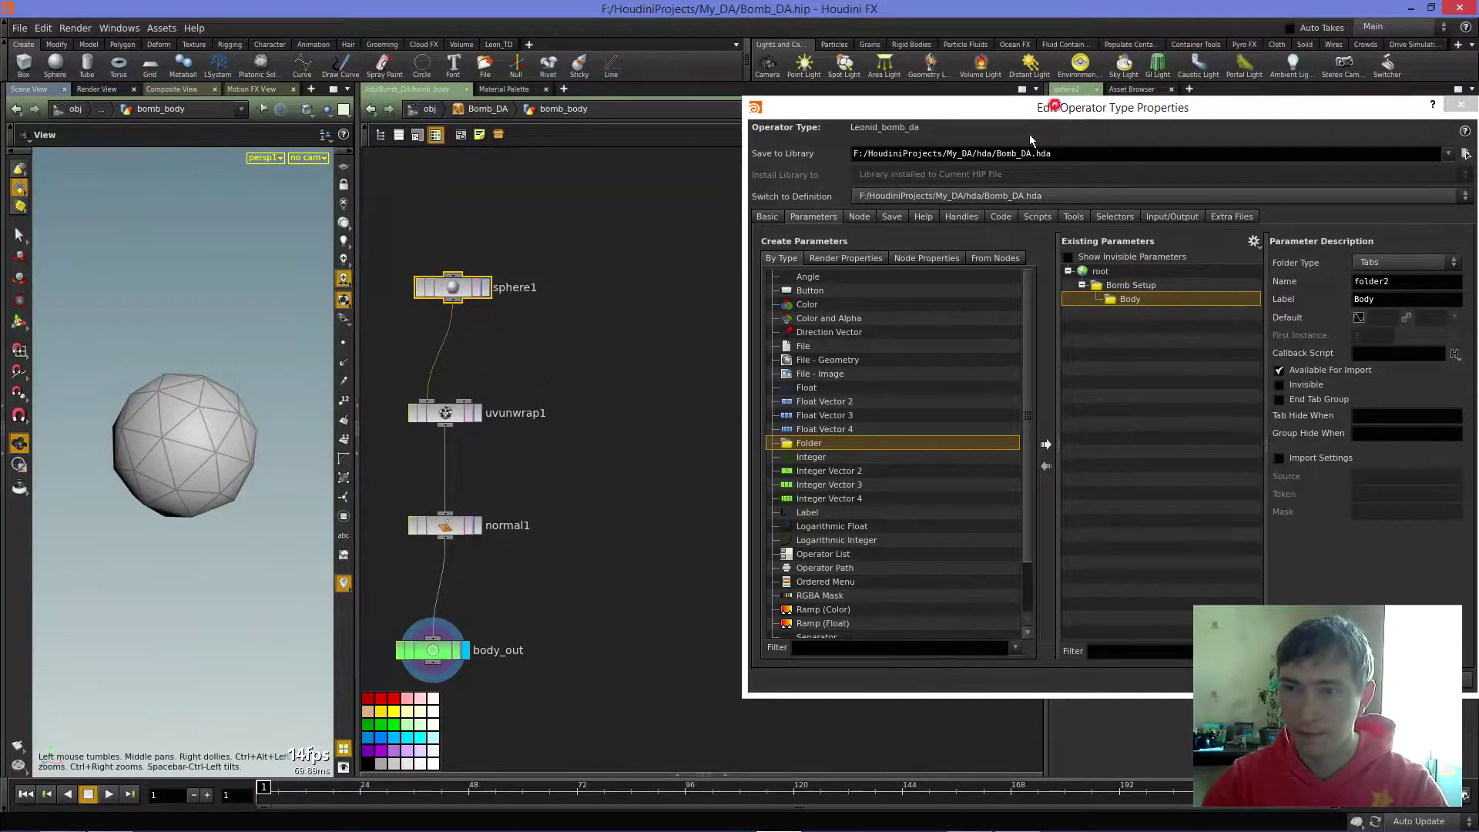
{"action": "left_click_drag", "start_coordinate": [1036, 108], "coordinate": [739, 474]}
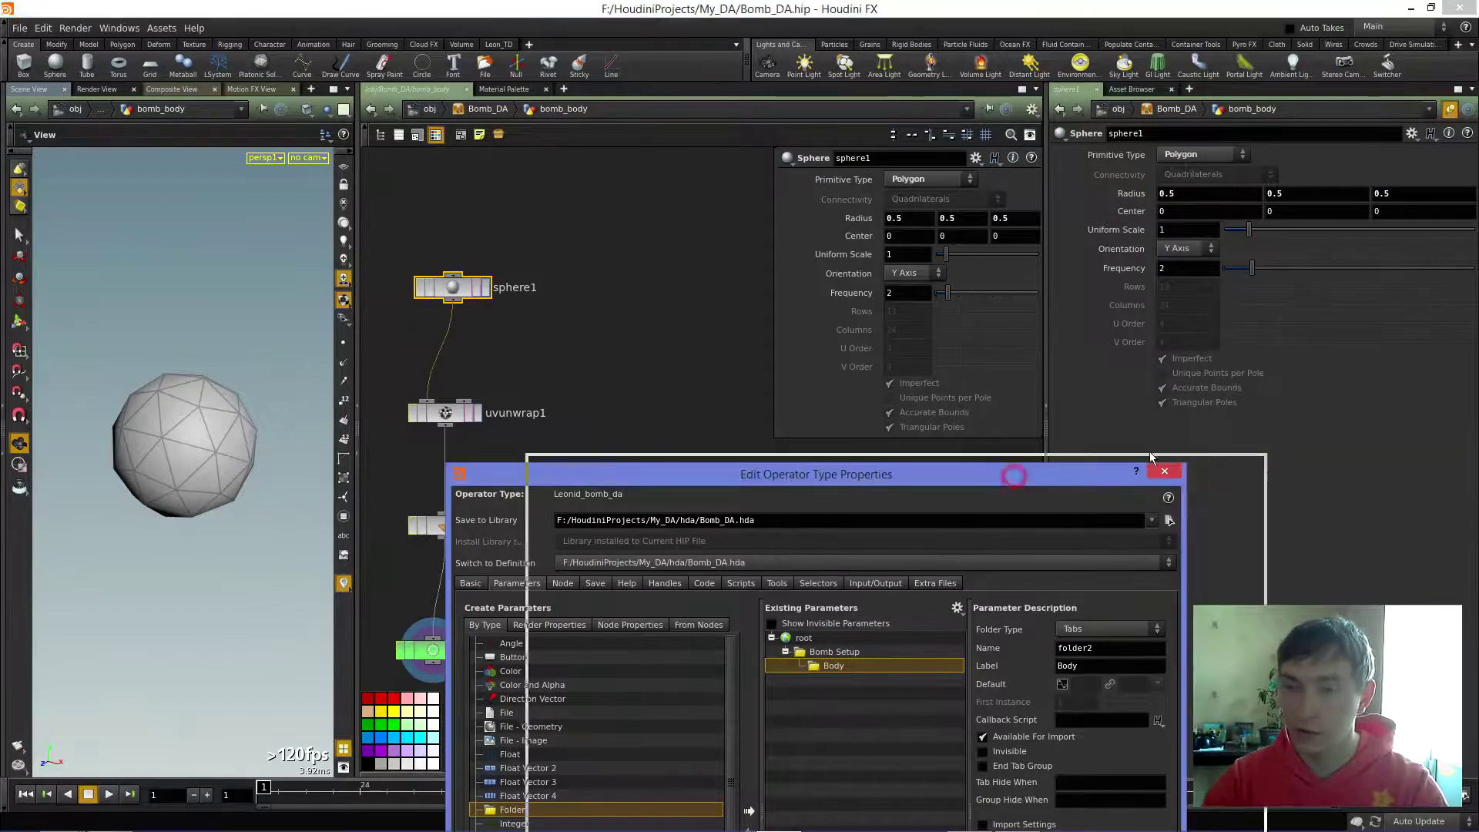
{"action": "left_click_drag", "start_coordinate": [1017, 474], "coordinate": [1182, 440]}
{"action": "left_click", "coordinate": [663, 304]}
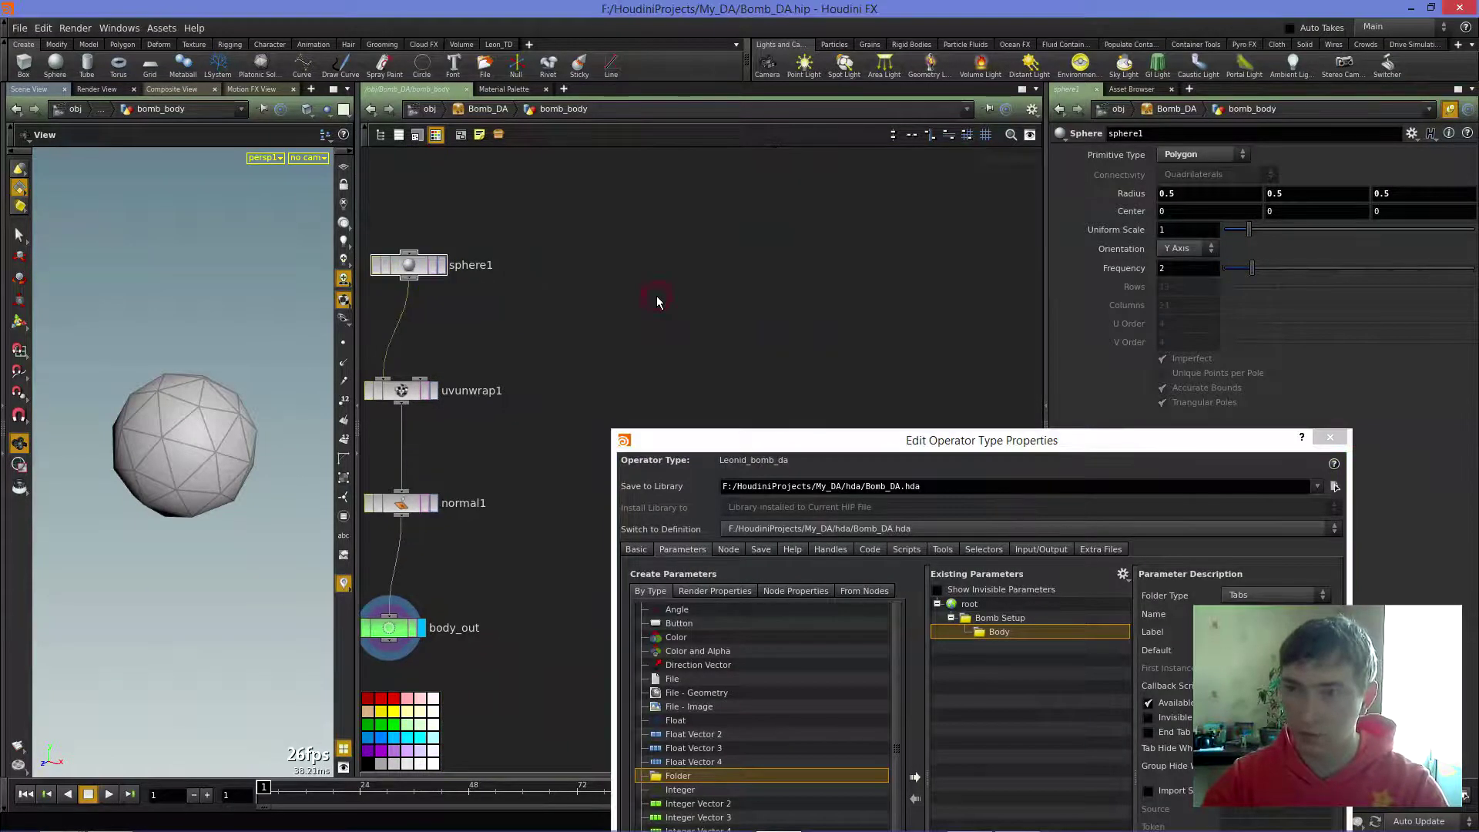
{"action": "key", "text": "p"}
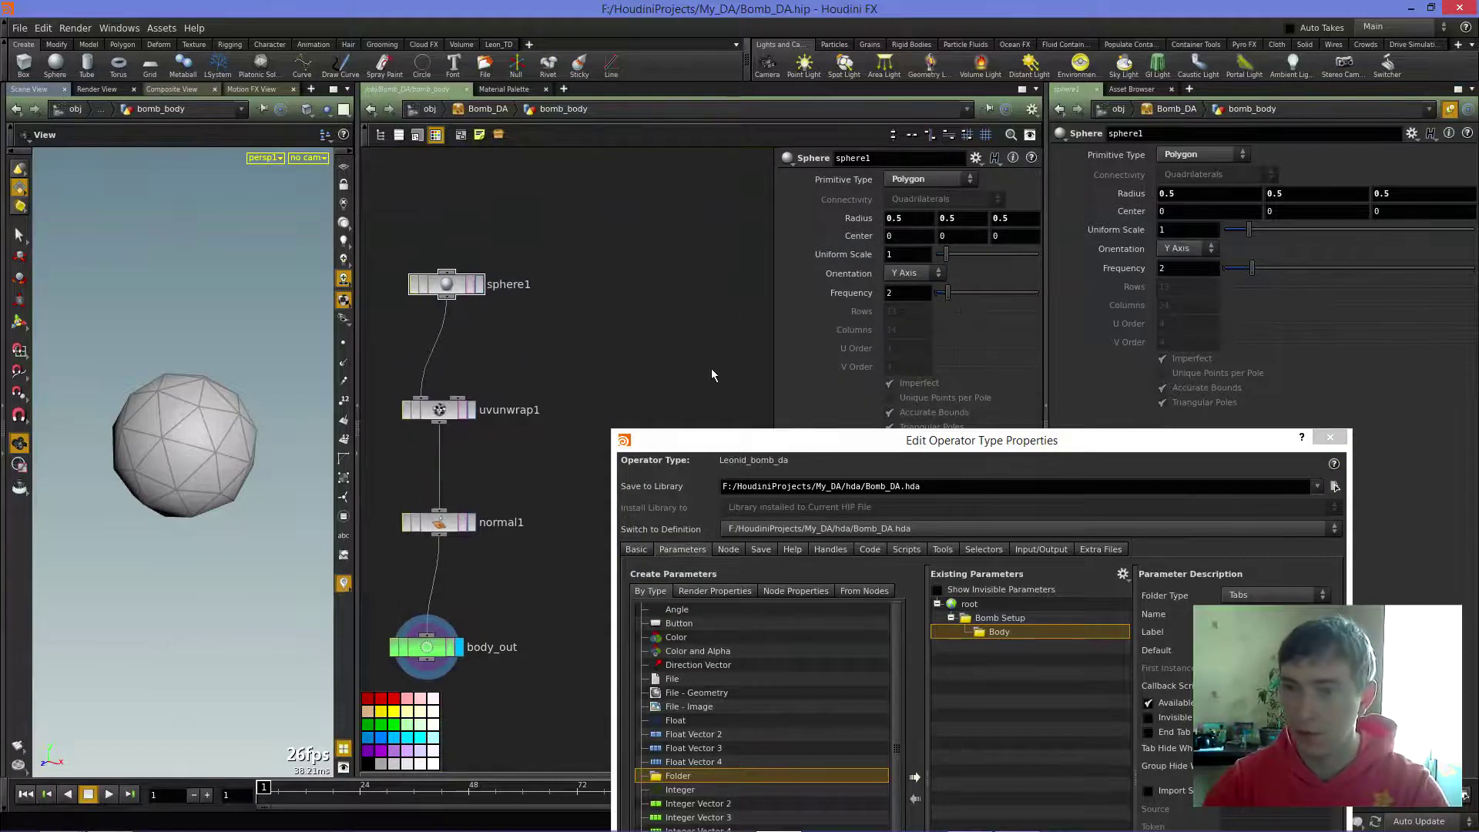
{"action": "left_click_drag", "start_coordinate": [859, 445], "coordinate": [832, 366]}
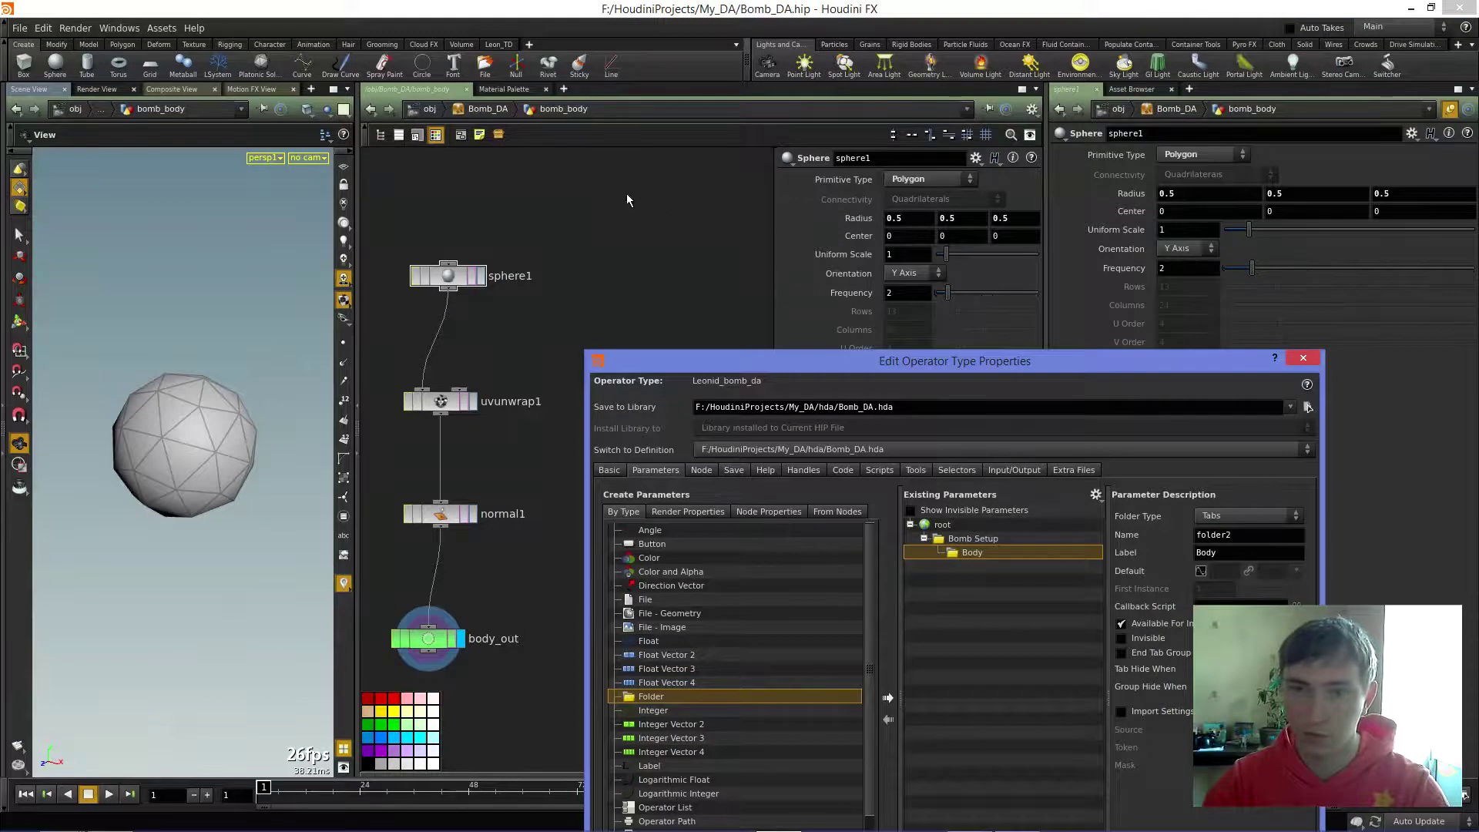
- Navigate back into Bomb_DA and select the normal1 node
{"action": "left_click", "coordinate": [430, 109]}
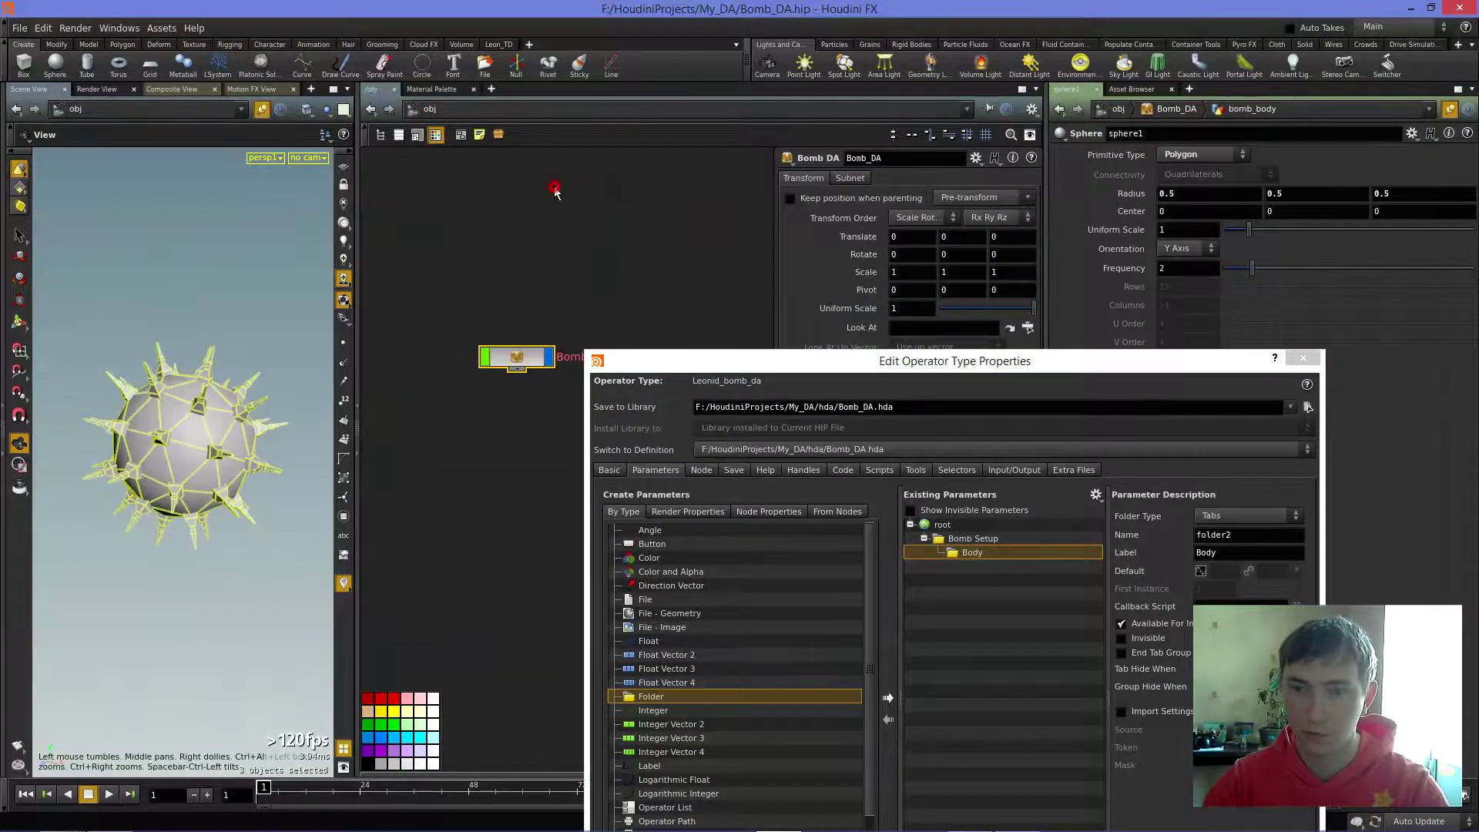
{"action": "double_click", "coordinate": [516, 357]}
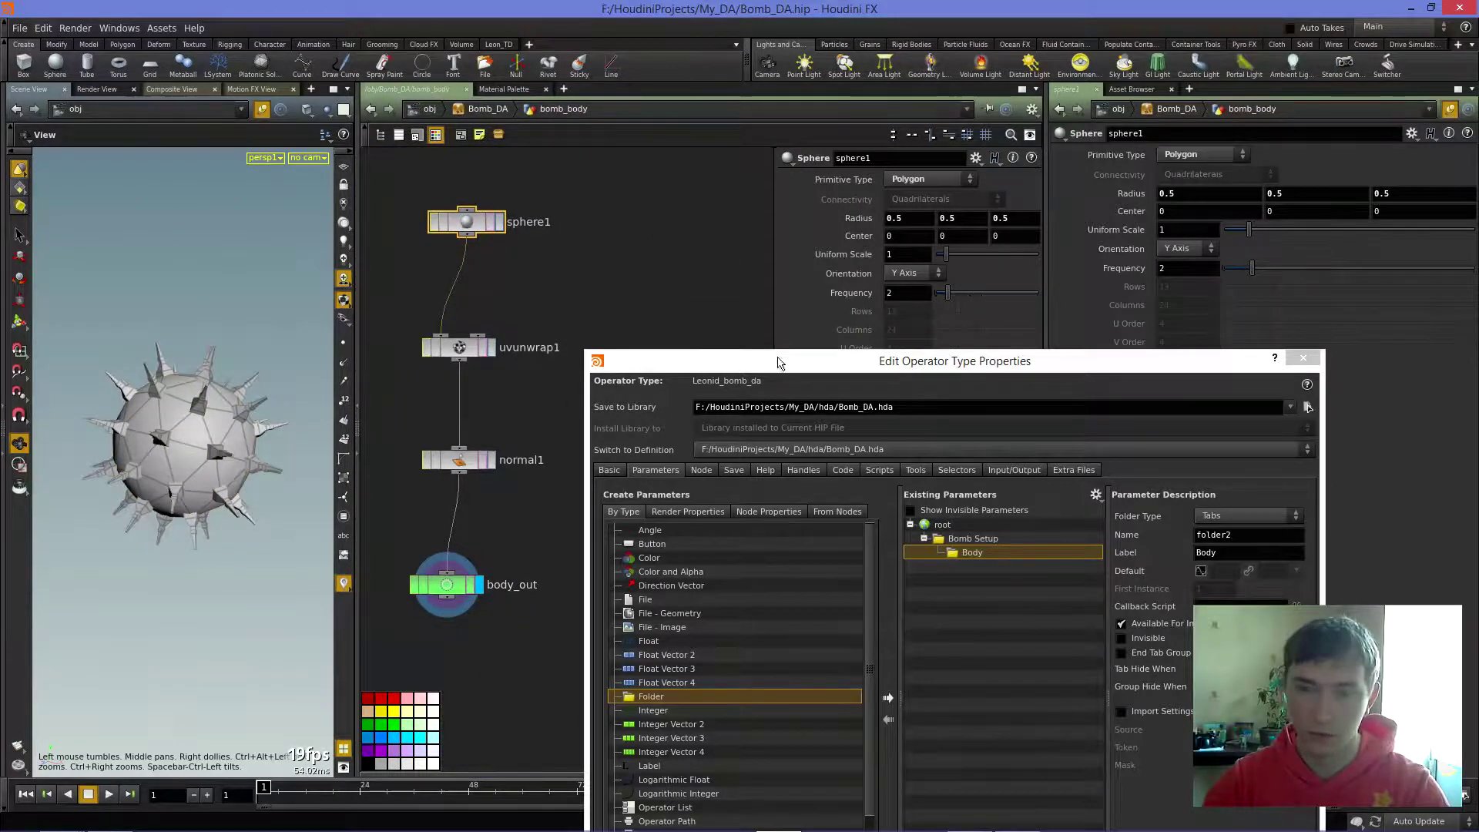
{"action": "mouse_move", "coordinate": [793, 356]}
{"action": "left_mouse_down"}
{"action": "mouse_move", "coordinate": [884, 445]}
{"action": "mouse_move", "coordinate": [895, 488]}
{"action": "left_mouse_up"}
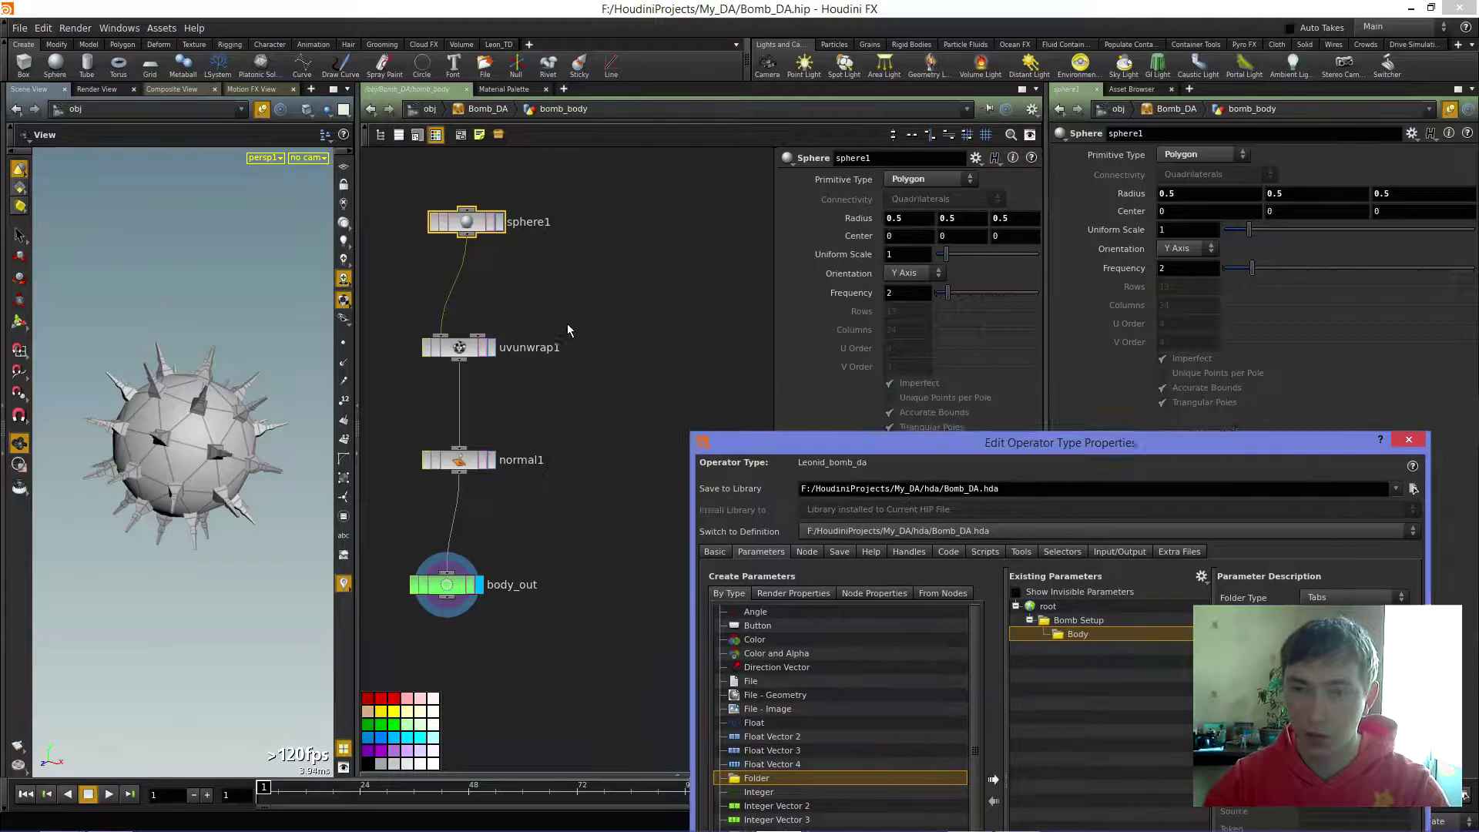
{"action": "left_click", "coordinate": [460, 441]}
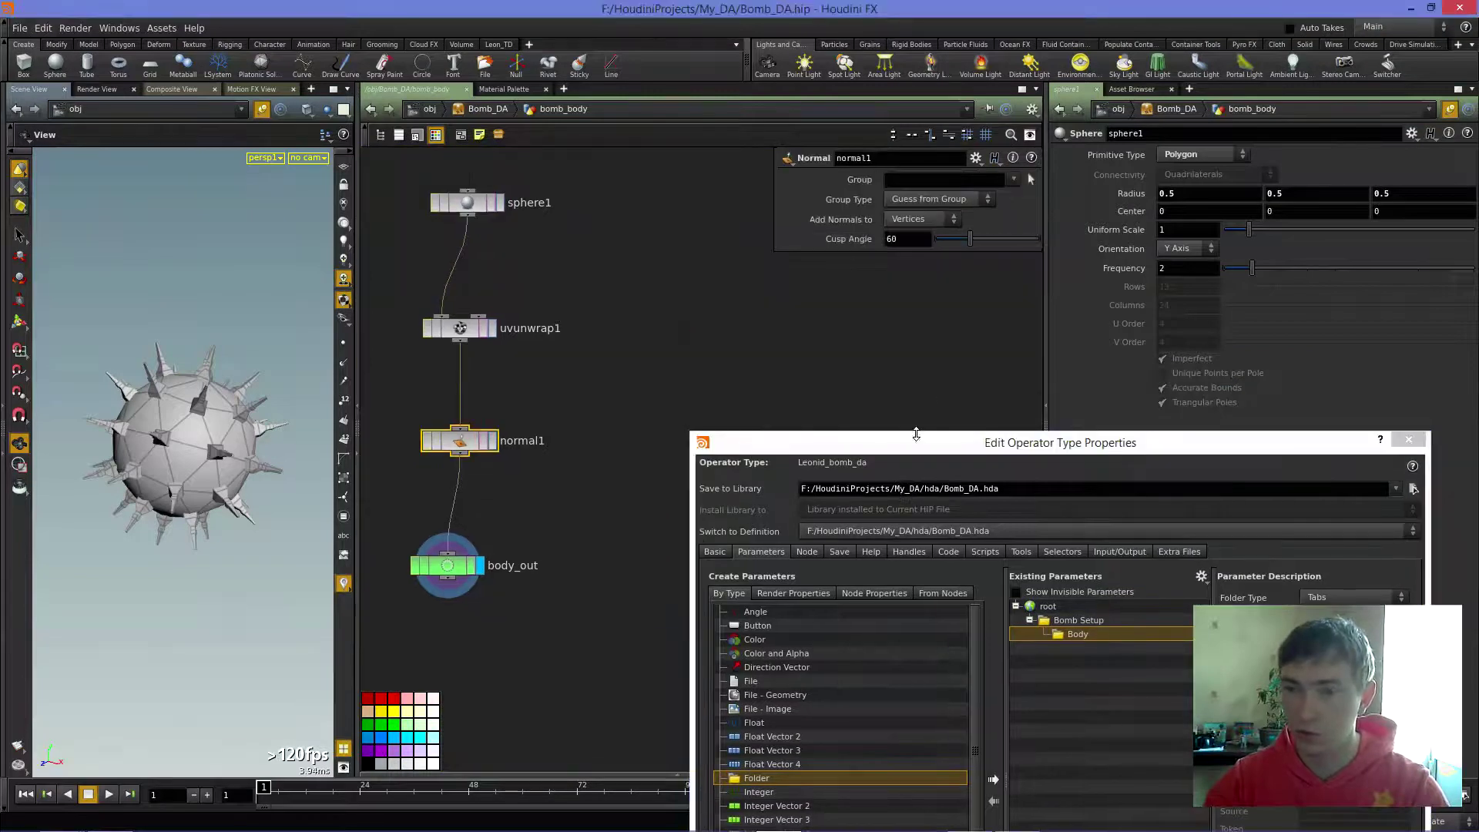
{"action": "left_click_drag", "start_coordinate": [944, 442], "coordinate": [833, 193]}
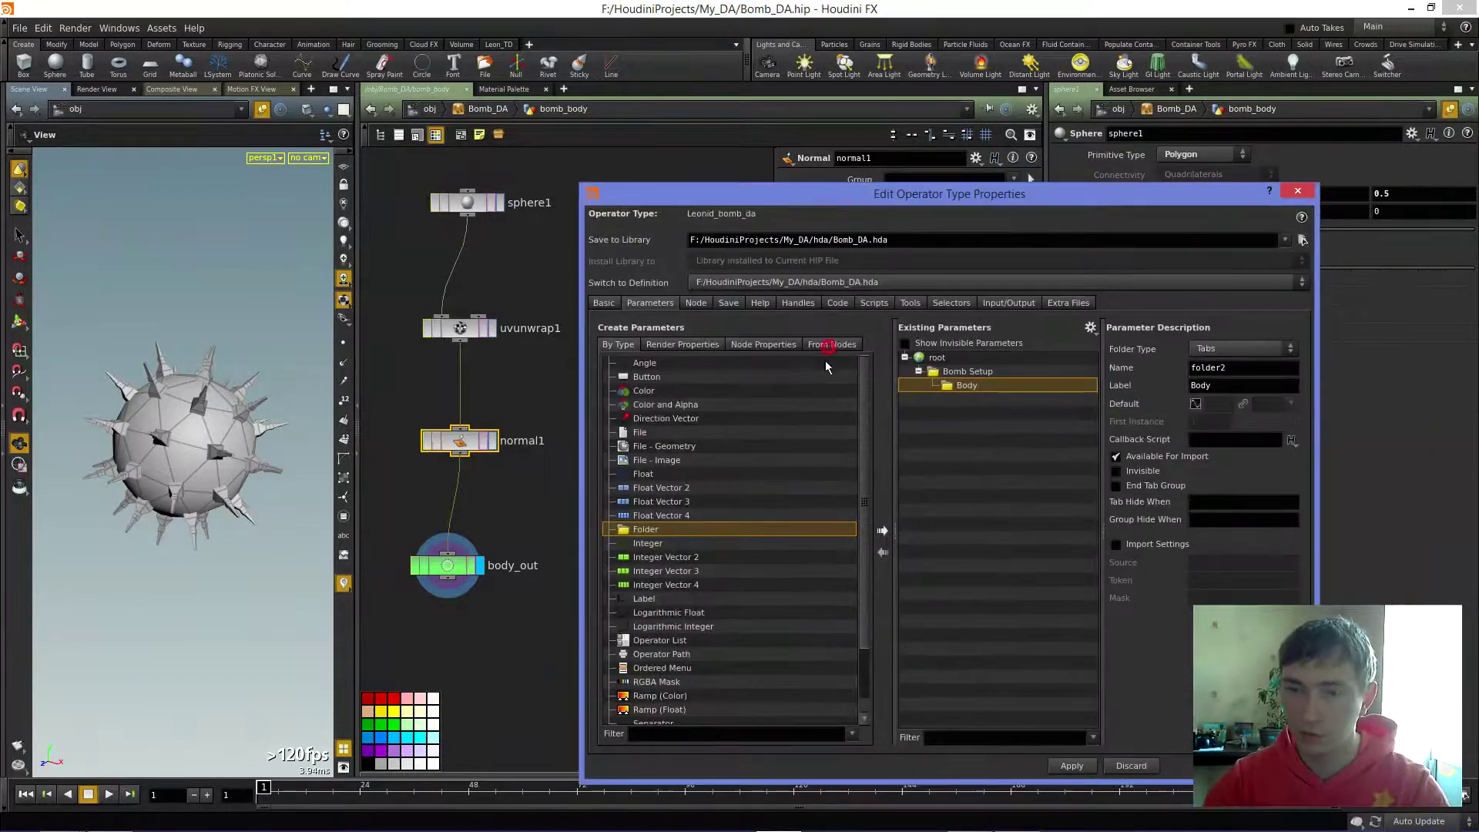
- Add sphere1's Radius (rad) parameter from the node tree into the Body folder
{"action": "left_click", "coordinate": [828, 345]}
{"action": "double_click", "coordinate": [681, 418]}
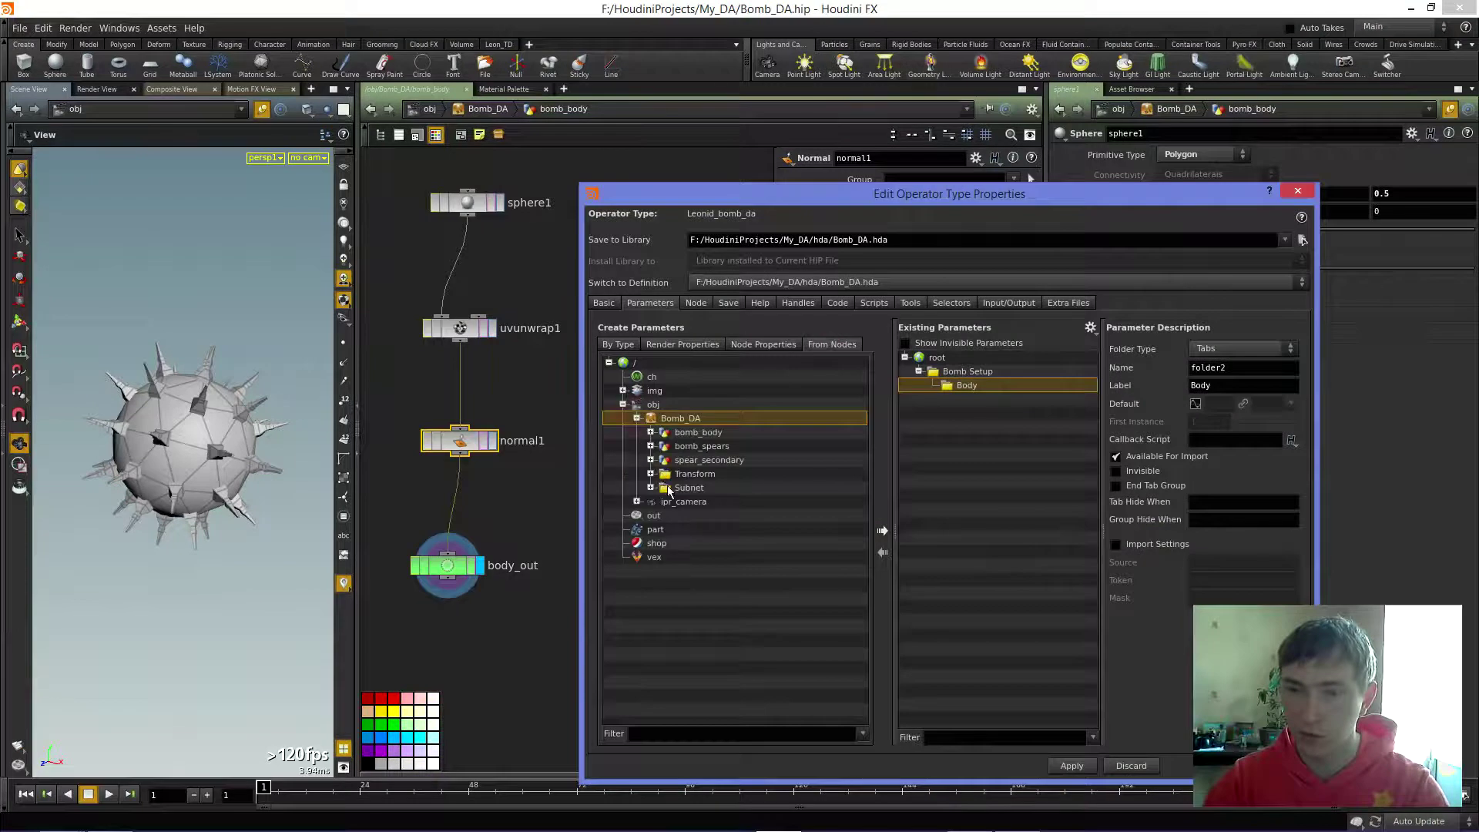
{"action": "left_click", "coordinate": [651, 432]}
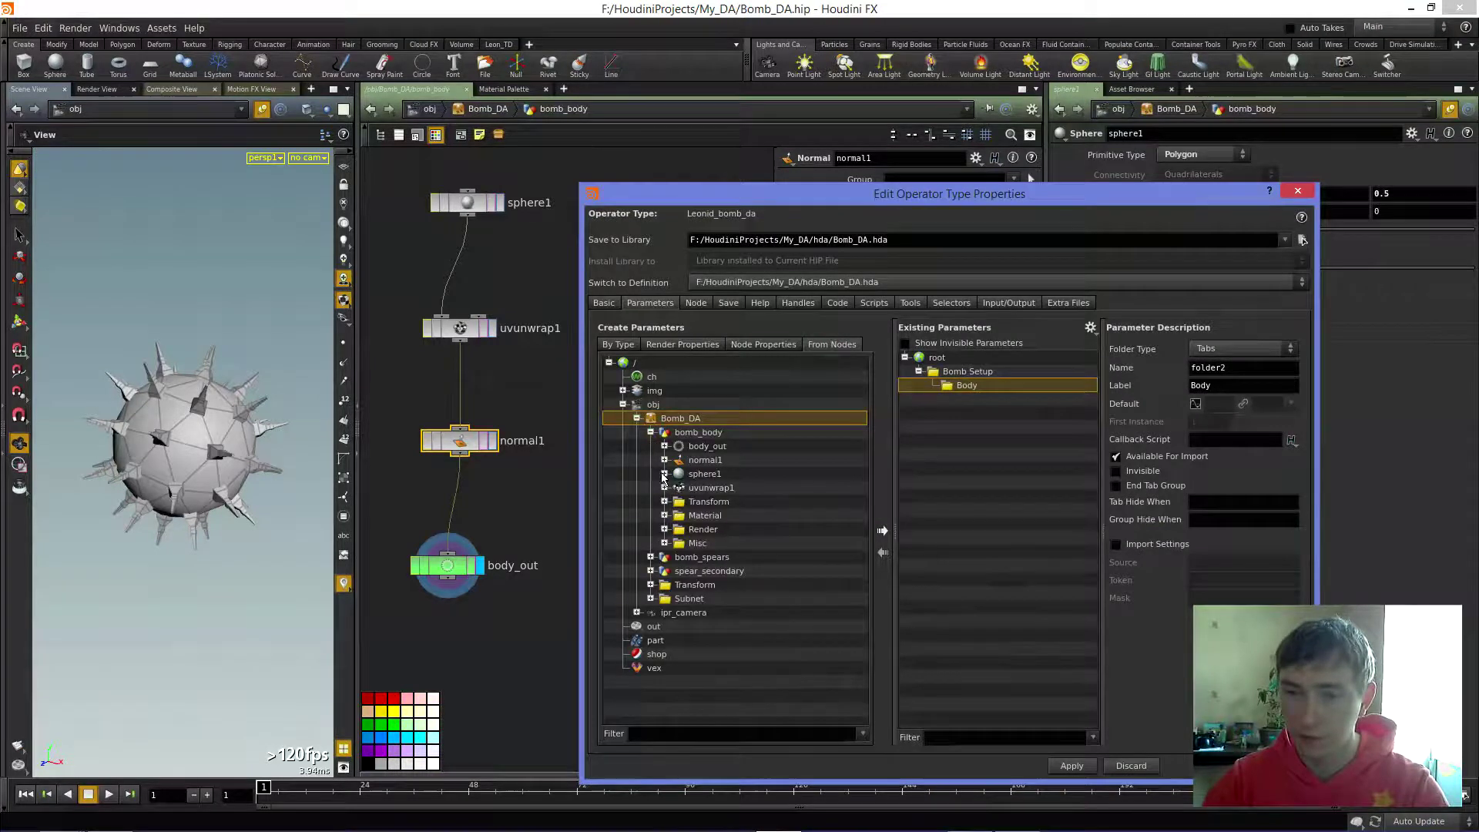
{"action": "left_click", "coordinate": [663, 474]}
{"action": "scroll", "coordinate": [861, 476], "scroll_direction": "down", "scroll_amount": 2}
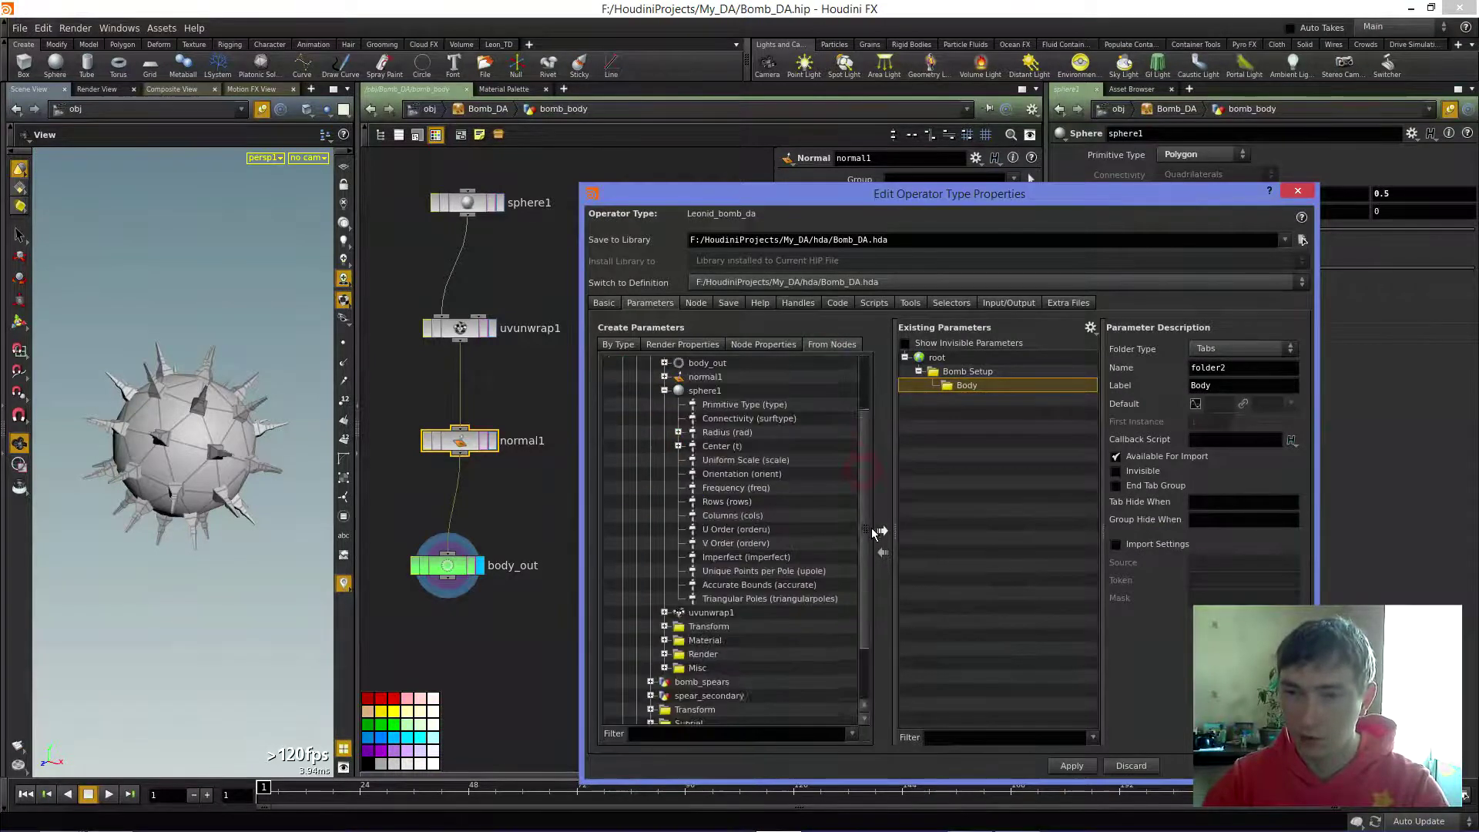
{"action": "left_click", "coordinate": [732, 429]}
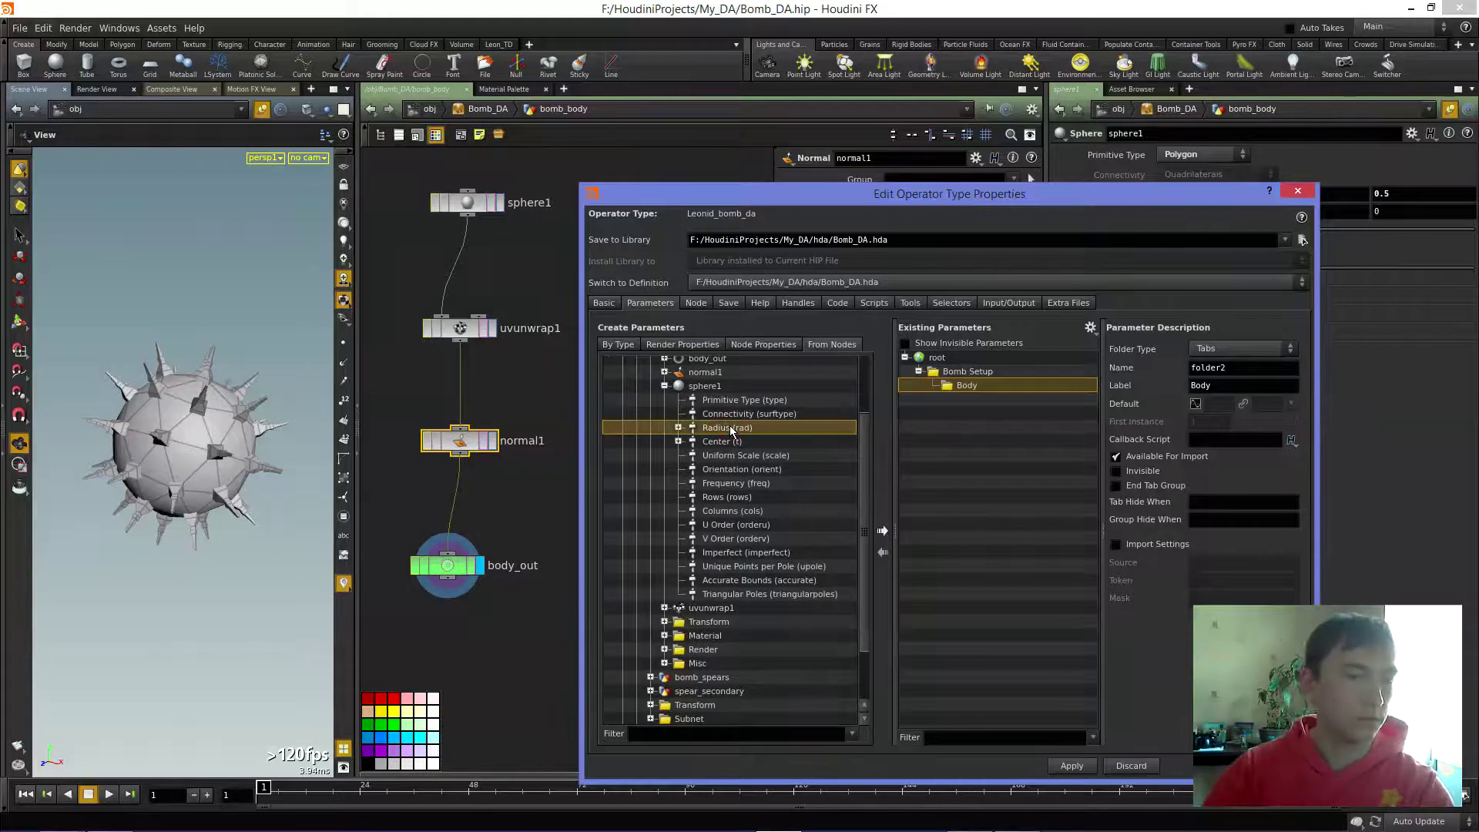
{"action": "left_click", "coordinate": [678, 428]}
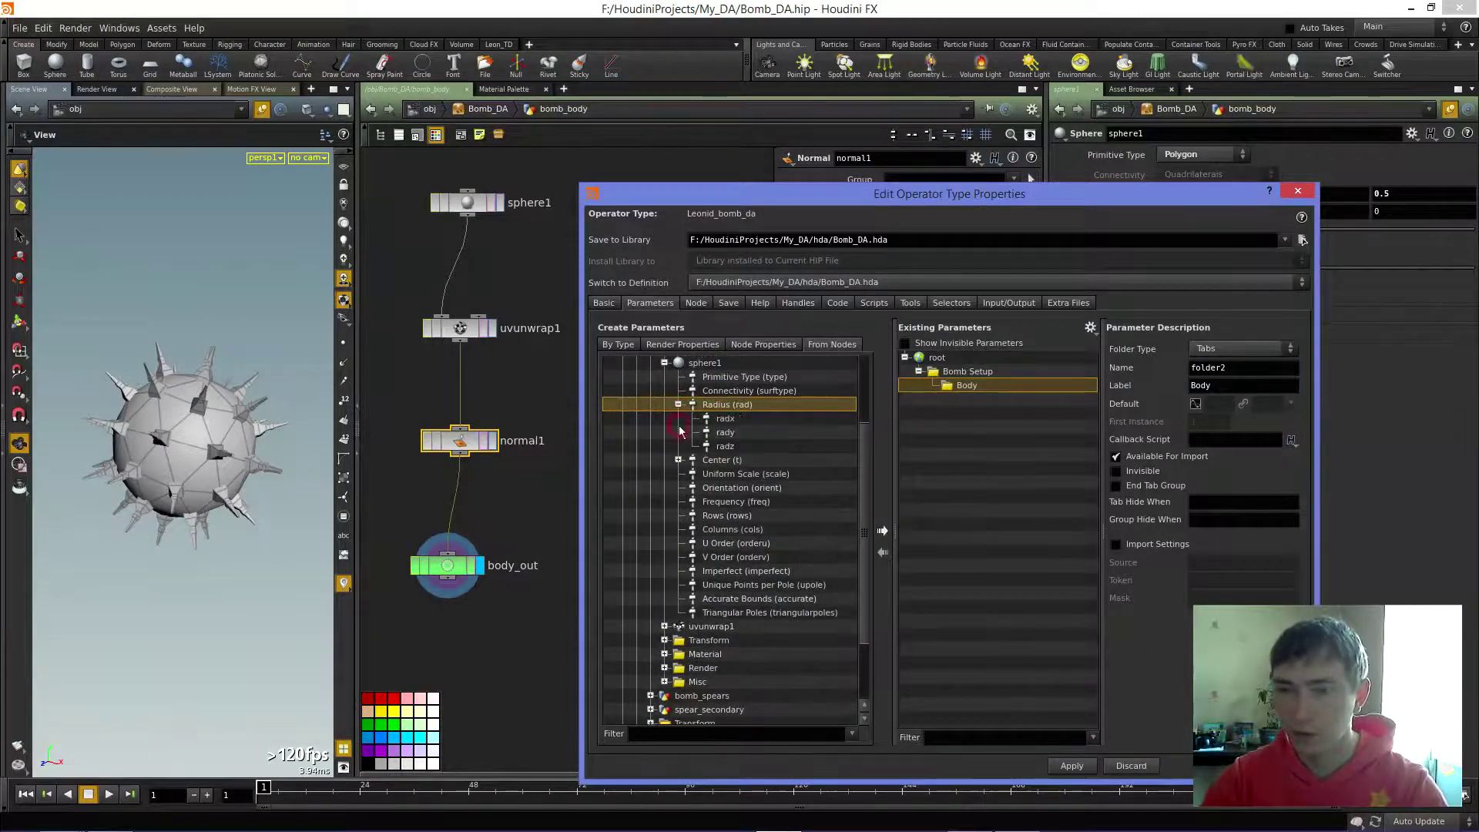
{"action": "left_click_drag", "start_coordinate": [1049, 197], "coordinate": [952, 206]}
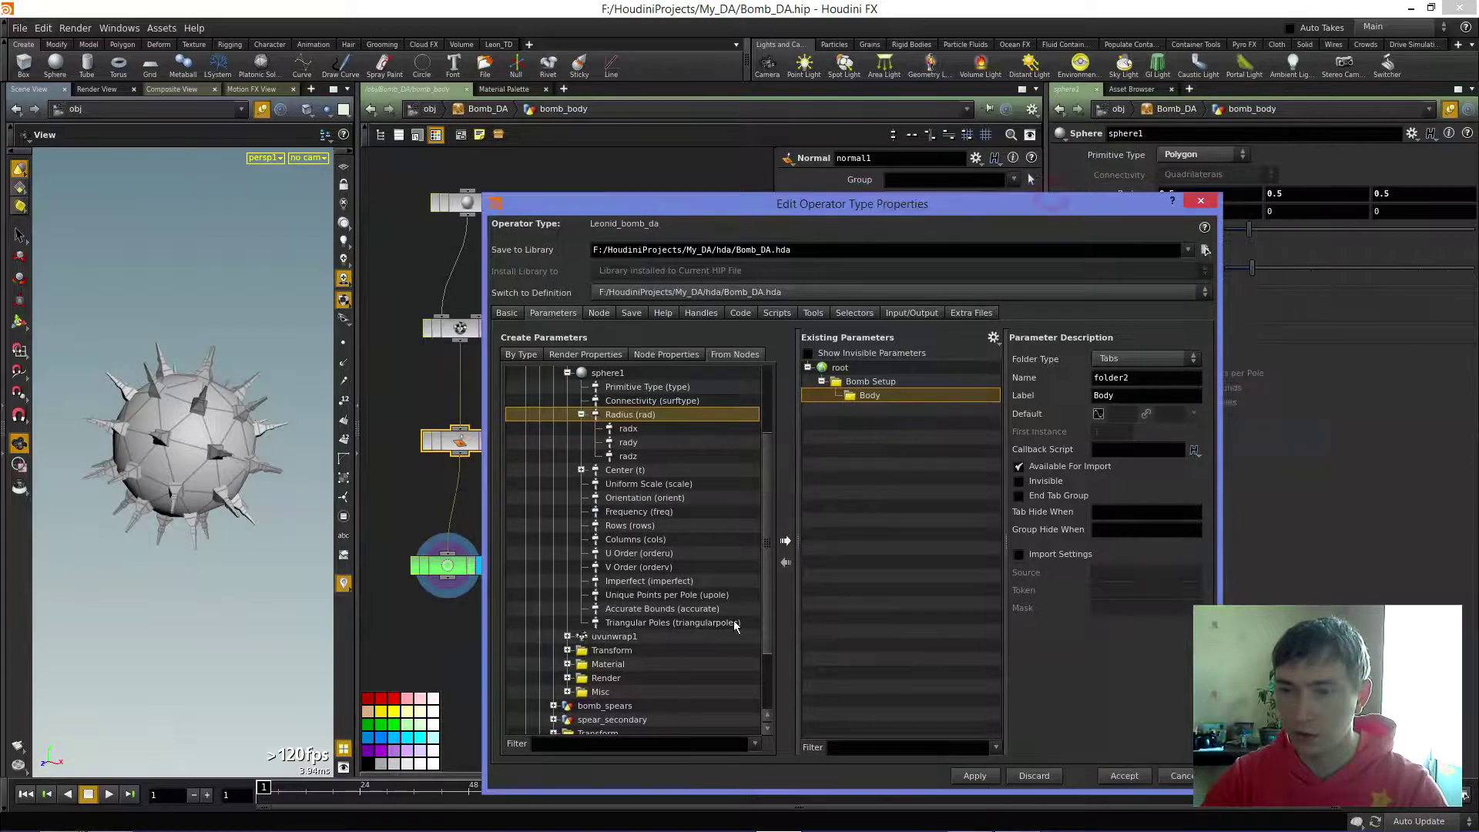
{"action": "left_click", "coordinate": [786, 542]}
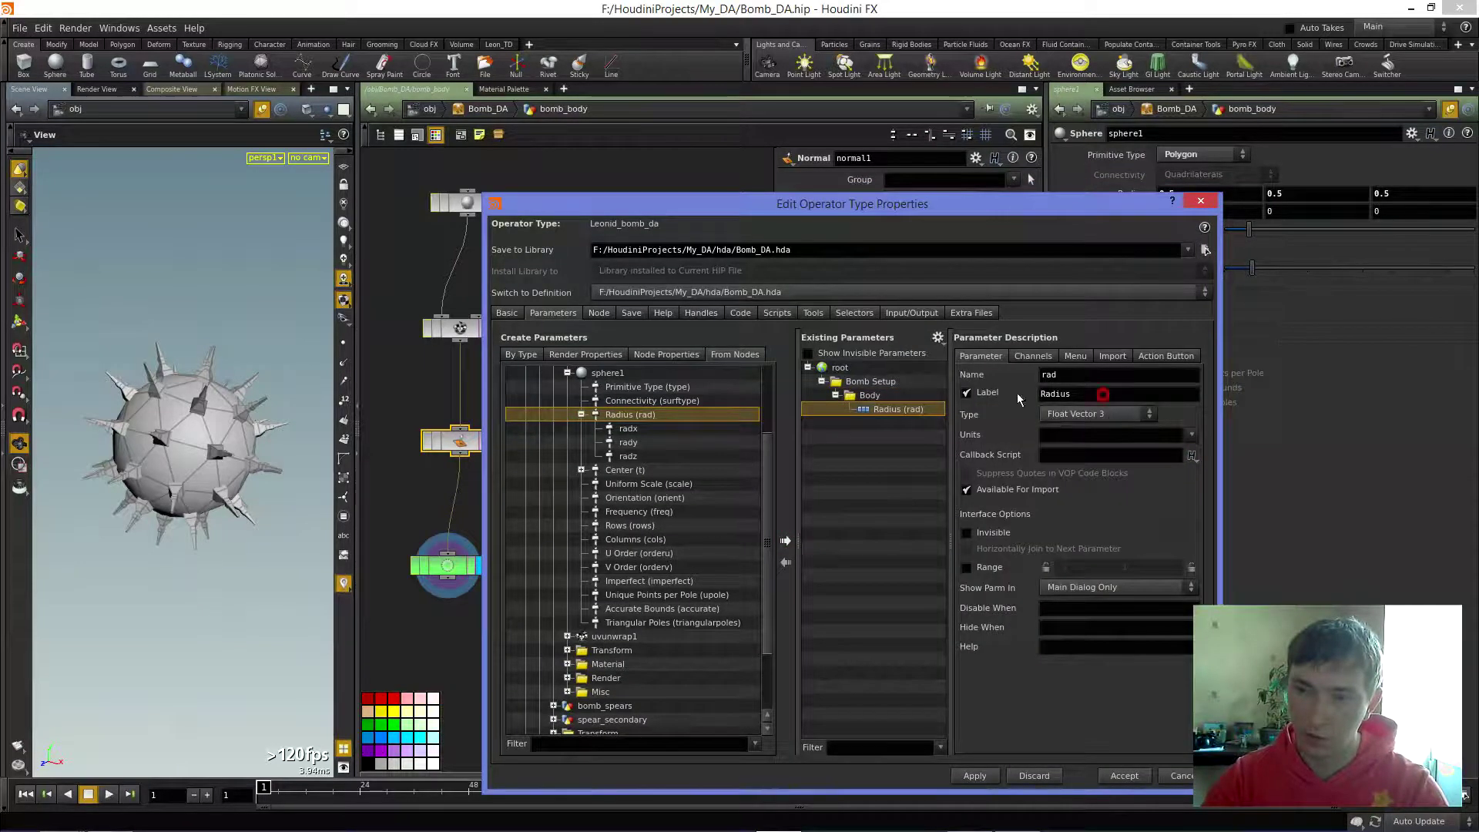
- Add sphere1's Frequency (freq) to the Body folder below Radius and apply
{"action": "double_click", "coordinate": [1092, 374]}
{"action": "left_click", "coordinate": [1095, 392]}
{"action": "mouse_move", "coordinate": [947, 319]}
{"action": "left_mouse_down"}
{"action": "mouse_move", "coordinate": [1071, 350]}
{"action": "mouse_move", "coordinate": [1184, 276]}
{"action": "mouse_move", "coordinate": [1184, 202]}
{"action": "left_mouse_up"}
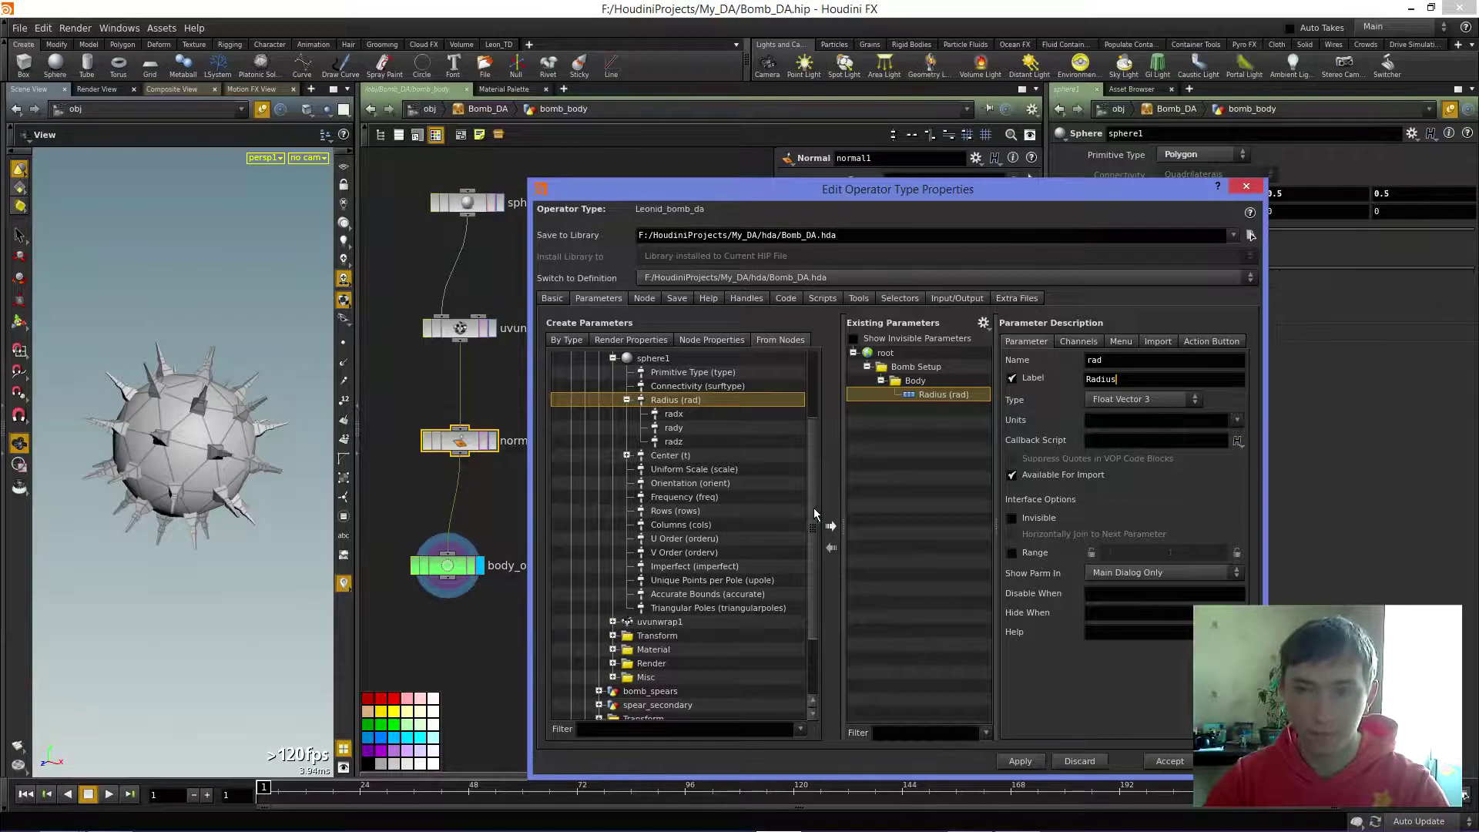
{"action": "scroll", "coordinate": [815, 501], "scroll_direction": "up", "scroll_amount": 3}
{"action": "scroll", "coordinate": [815, 474], "scroll_direction": "up", "scroll_amount": 2}
{"action": "scroll", "coordinate": [815, 468], "scroll_direction": "down", "scroll_amount": 2}
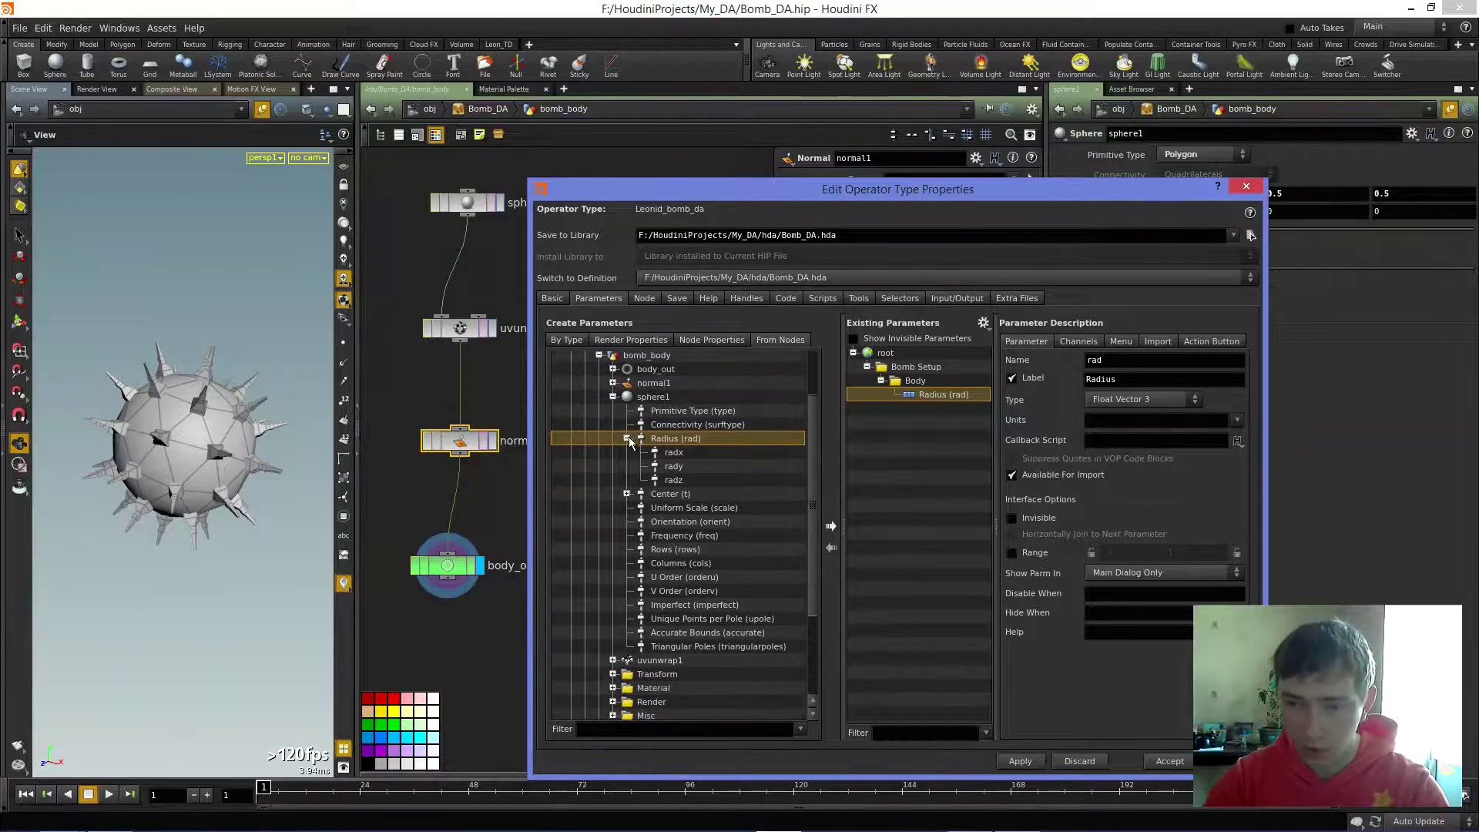
{"action": "left_click", "coordinate": [627, 439]}
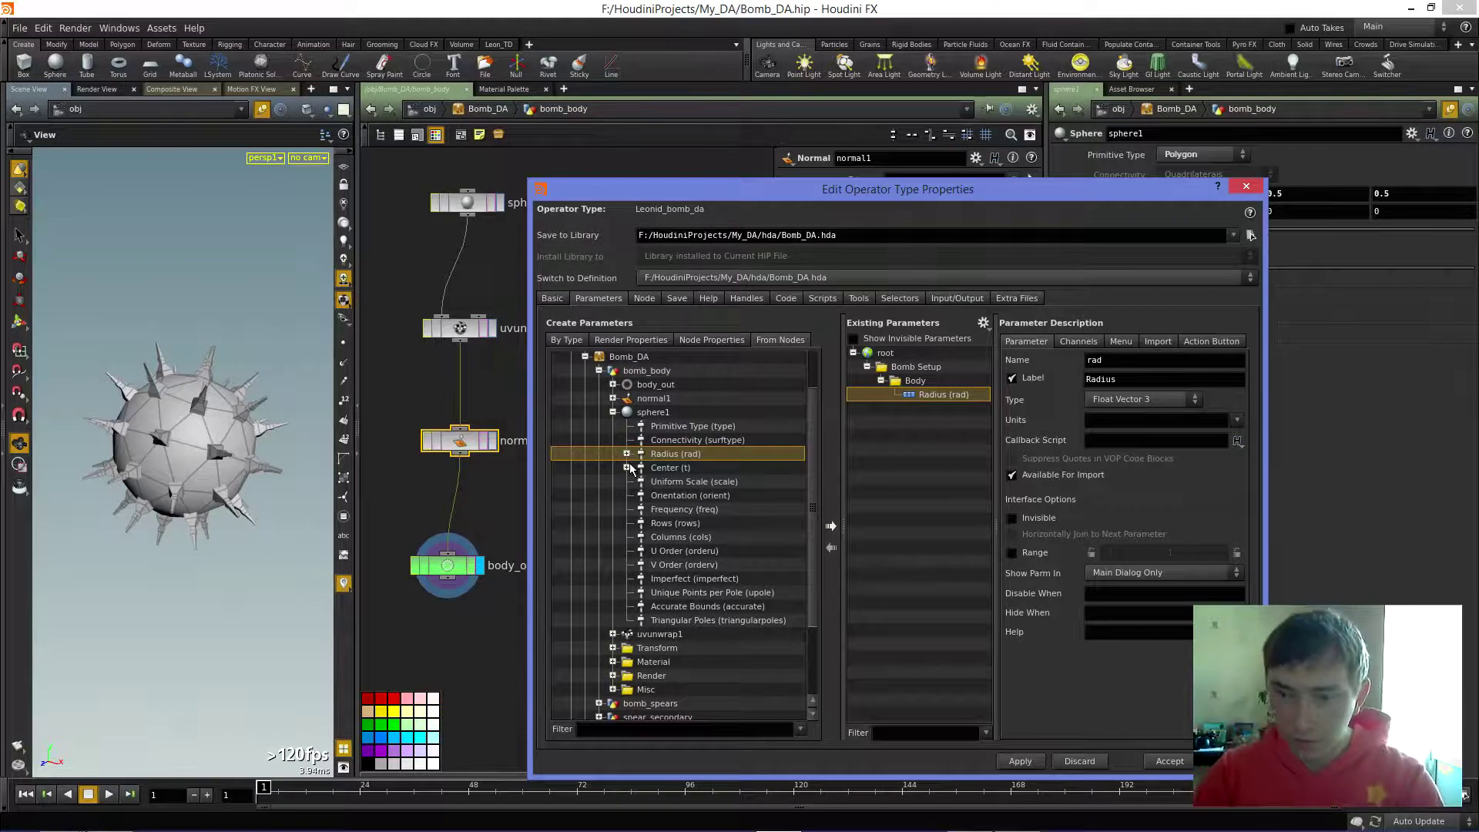
{"action": "left_click", "coordinate": [680, 509]}
{"action": "left_click", "coordinate": [830, 526]}
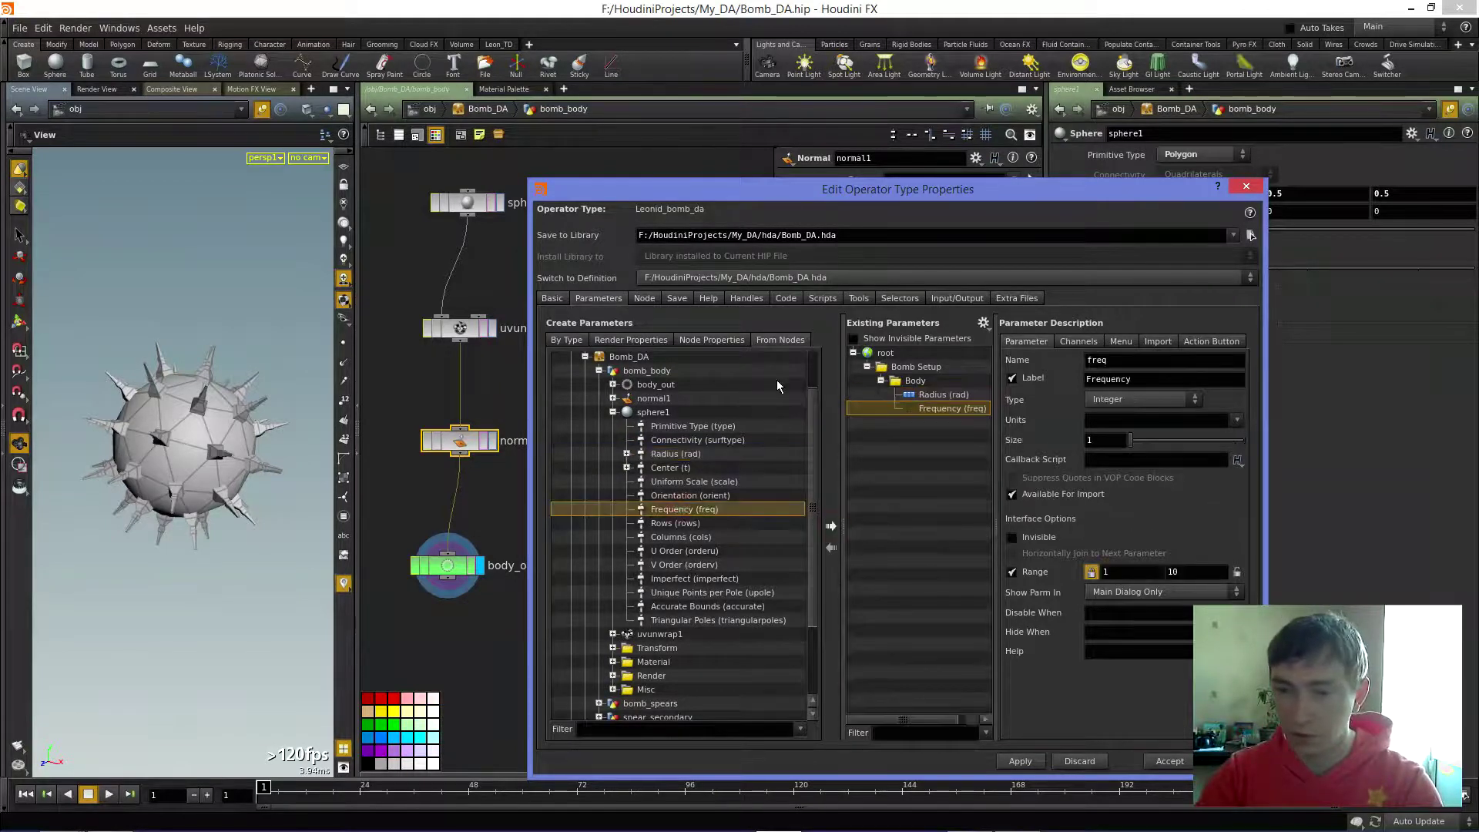
{"action": "left_click", "coordinate": [1024, 762]}
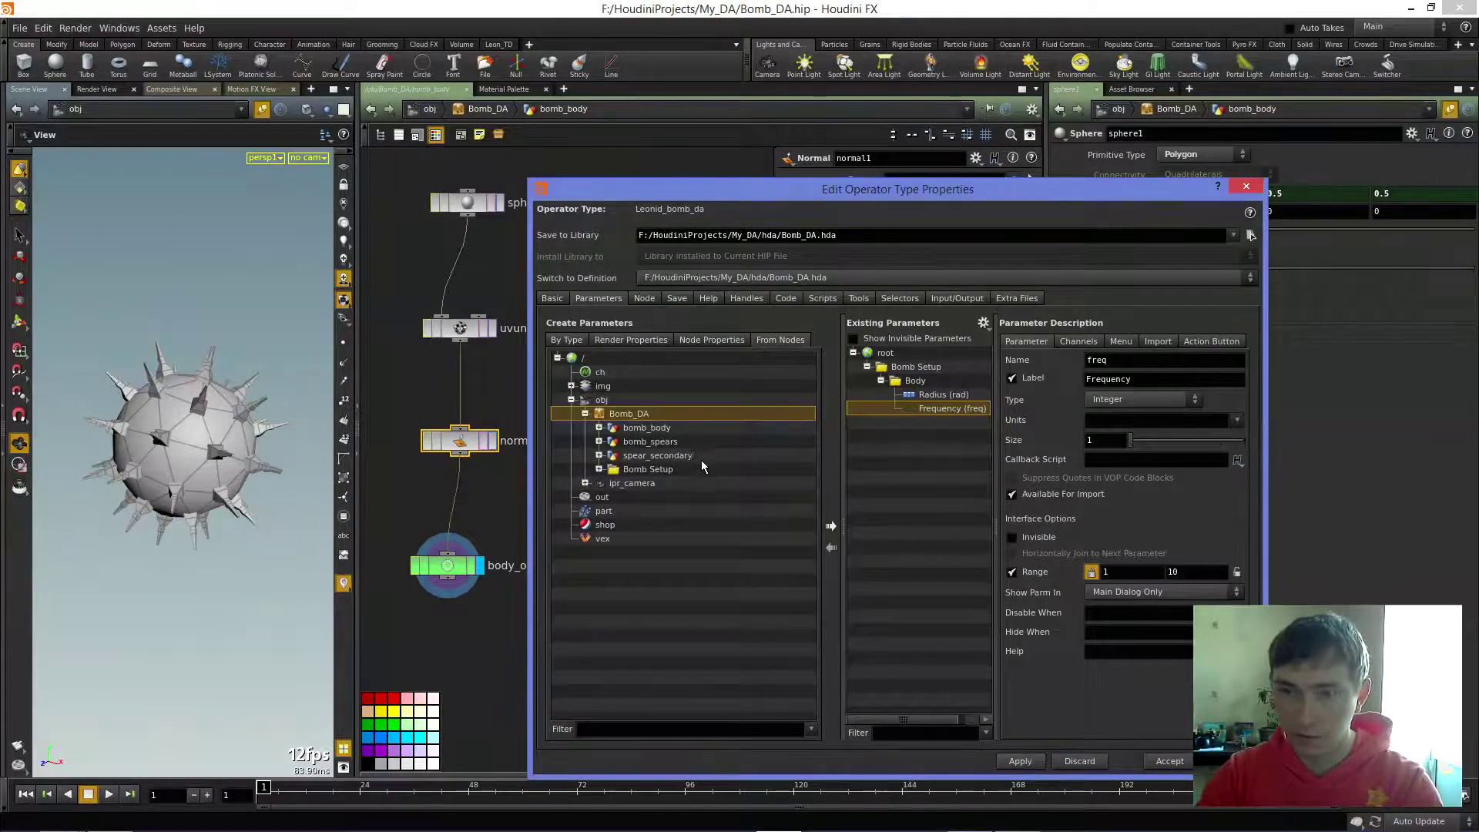
- Unpin the parameter pane, select Bomb_DA at object level, then return inside bomb_body
{"action": "left_click", "coordinate": [1450, 112]}
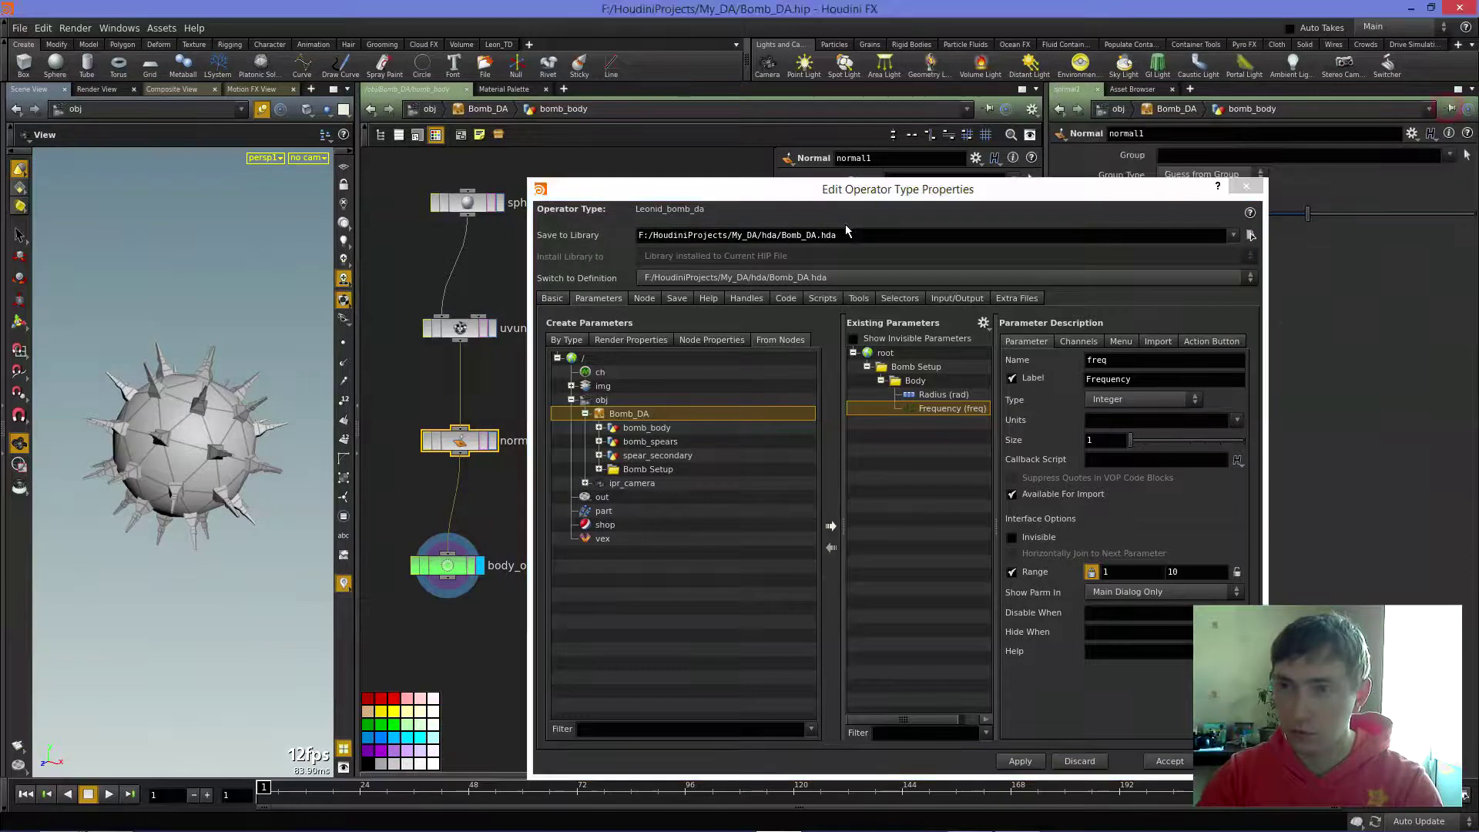
{"action": "left_click_drag", "start_coordinate": [858, 197], "coordinate": [947, 309]}
{"action": "key", "text": "u"}
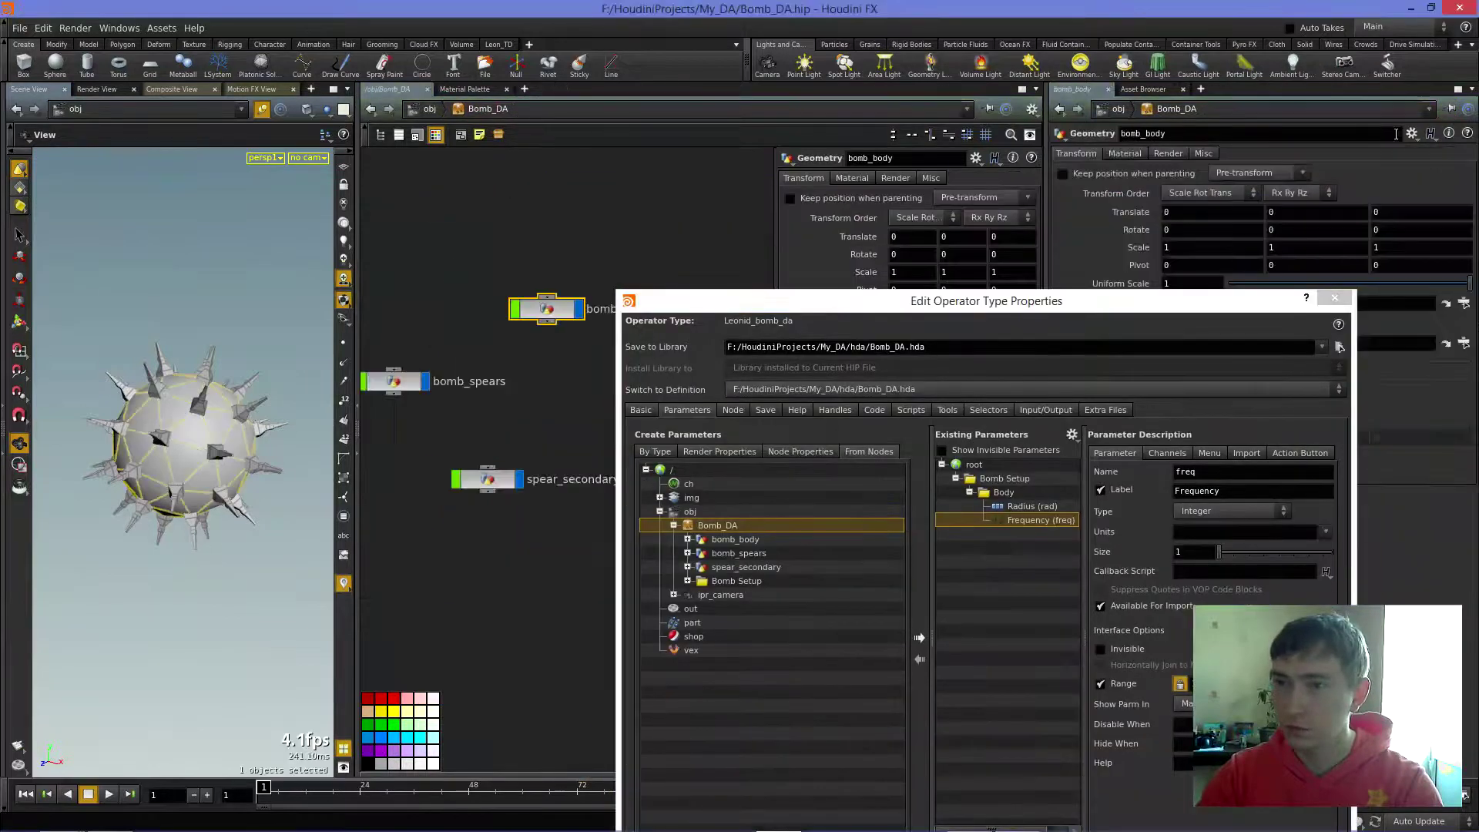
{"action": "left_click", "coordinate": [592, 206]}
{"action": "left_click", "coordinate": [426, 113]}
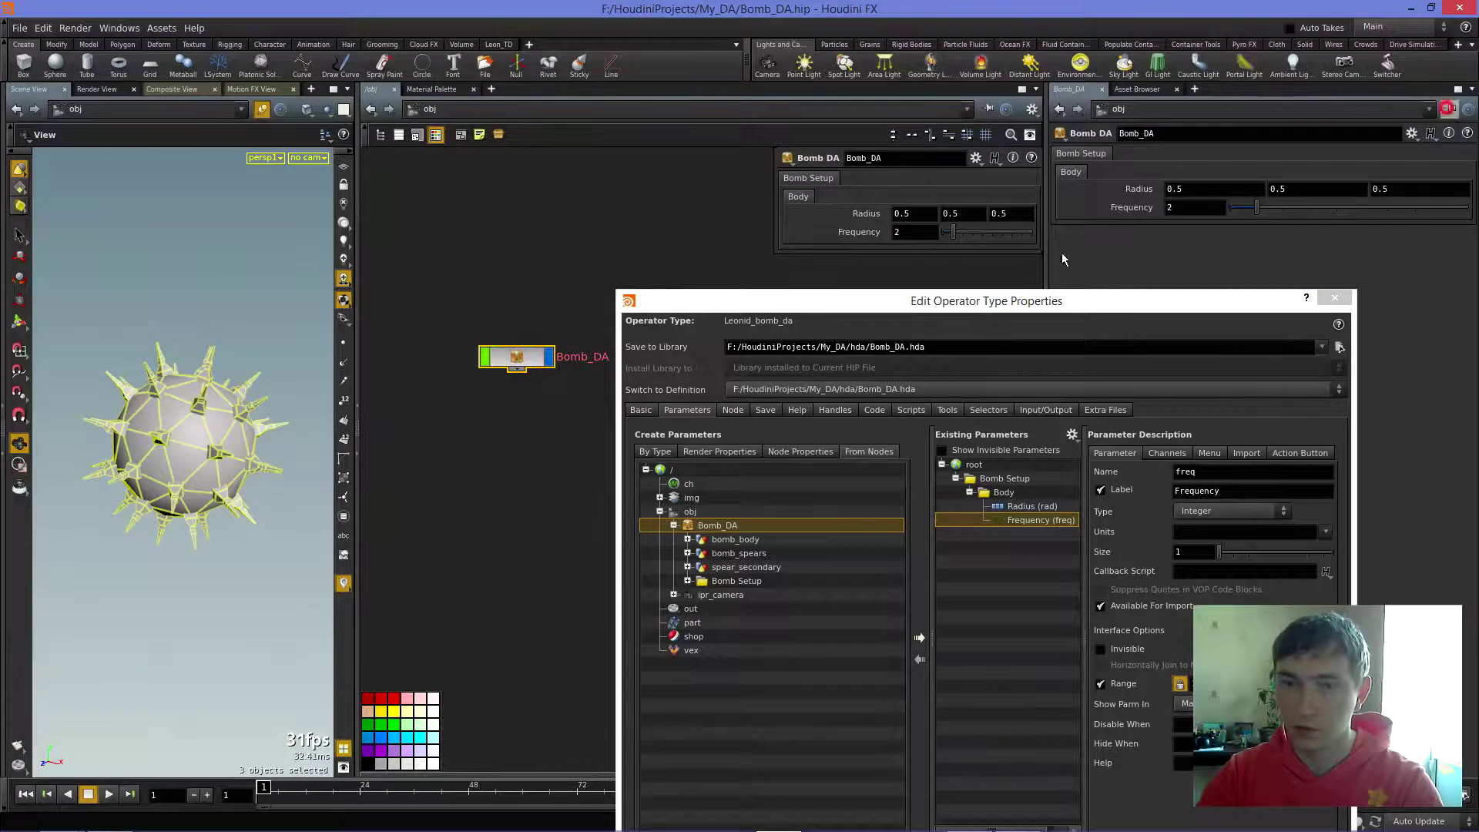
{"action": "double_click", "coordinate": [538, 359]}
{"action": "double_click", "coordinate": [521, 304]}
{"action": "mouse_move", "coordinate": [784, 300]}
{"action": "left_mouse_down"}
{"action": "mouse_move", "coordinate": [826, 249]}
{"action": "mouse_move", "coordinate": [778, 256]}
{"action": "left_mouse_up"}
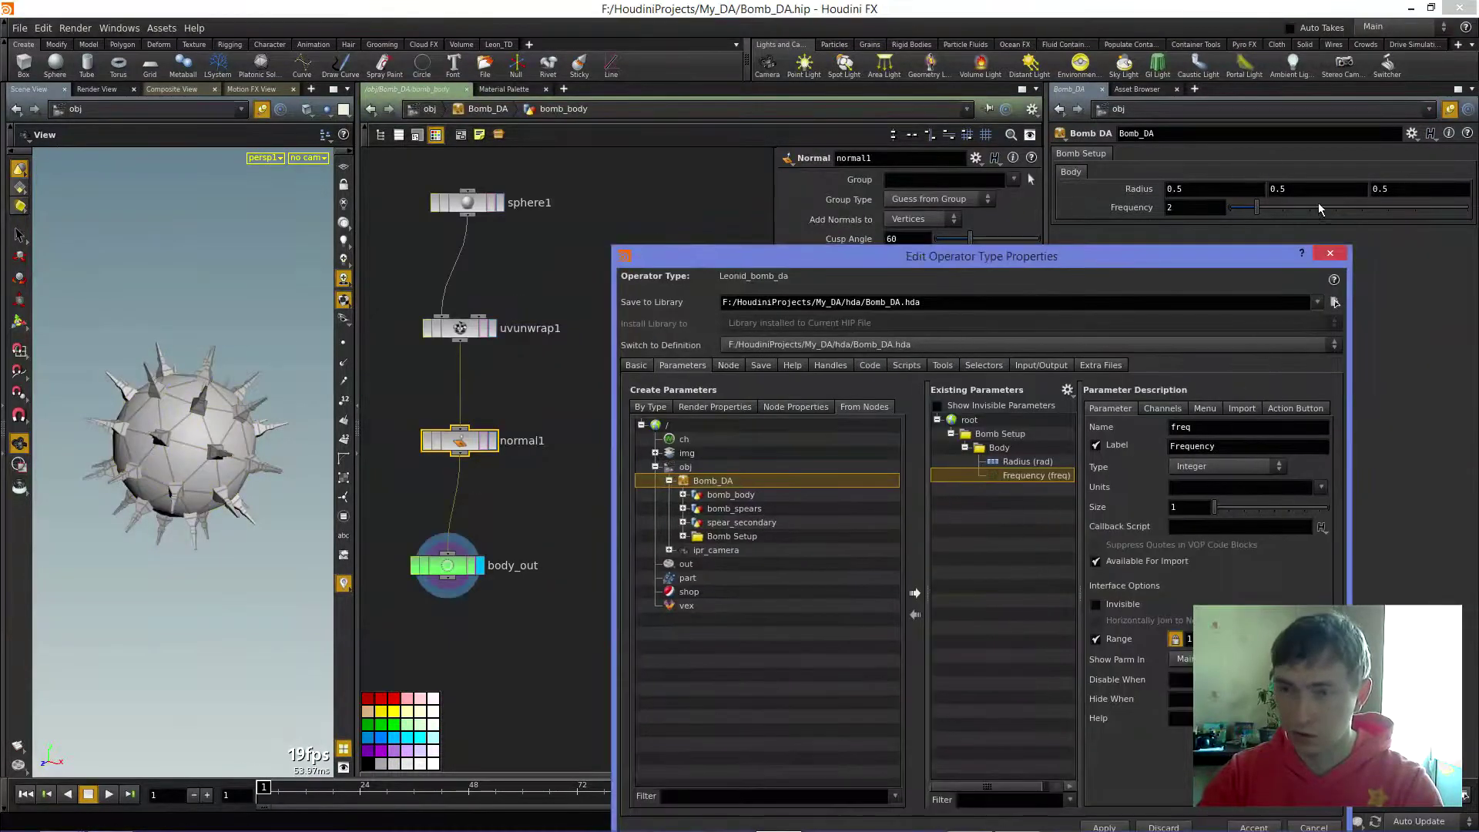
{"action": "left_click_drag", "start_coordinate": [1039, 268], "coordinate": [1045, 193]}
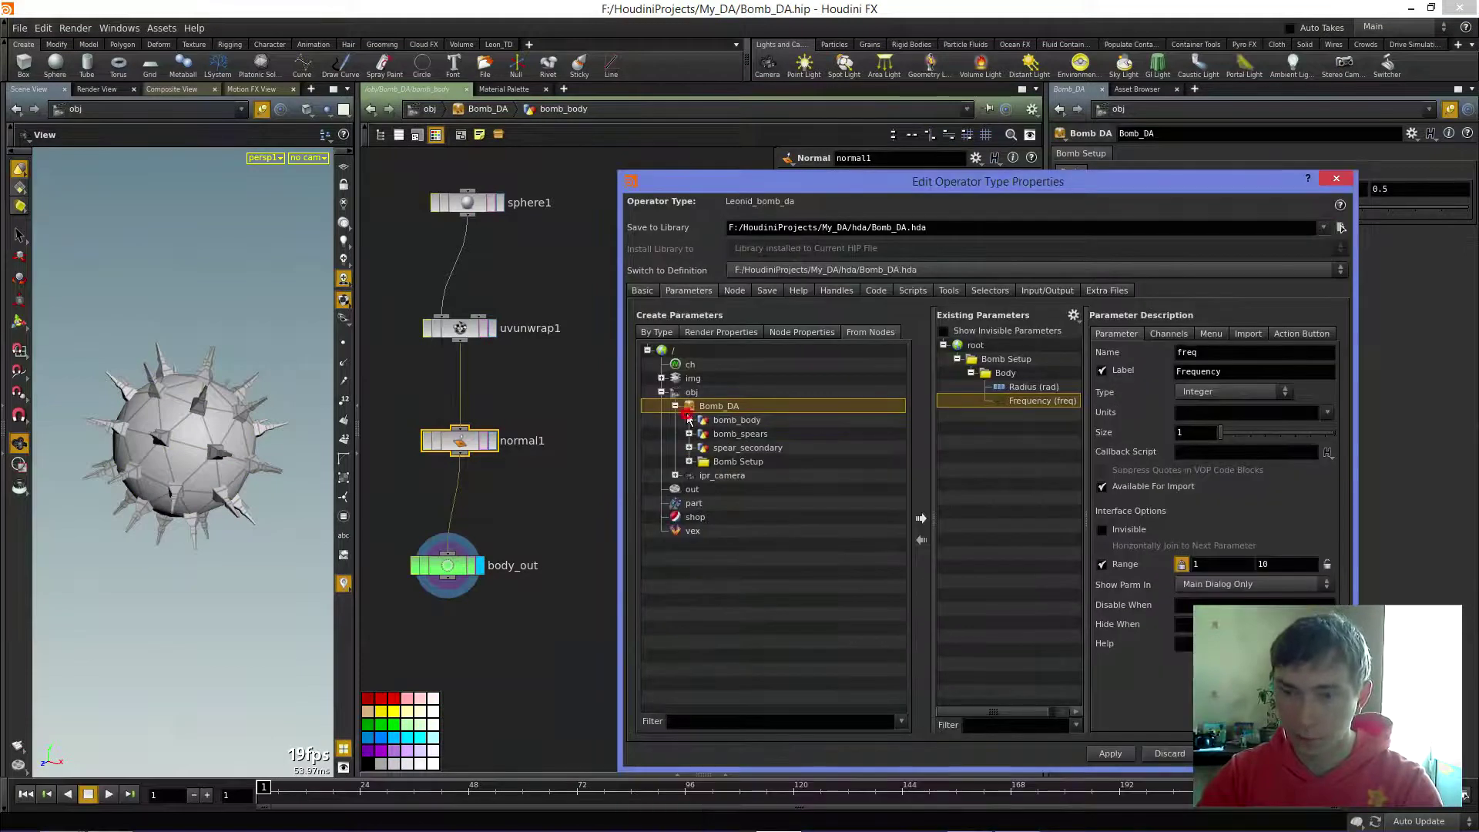
- Promote normal1's Cusp Angle into the Body folder, relabelled Smooth Angle, and apply
{"action": "left_click", "coordinate": [689, 421]}
{"action": "left_click", "coordinate": [702, 447]}
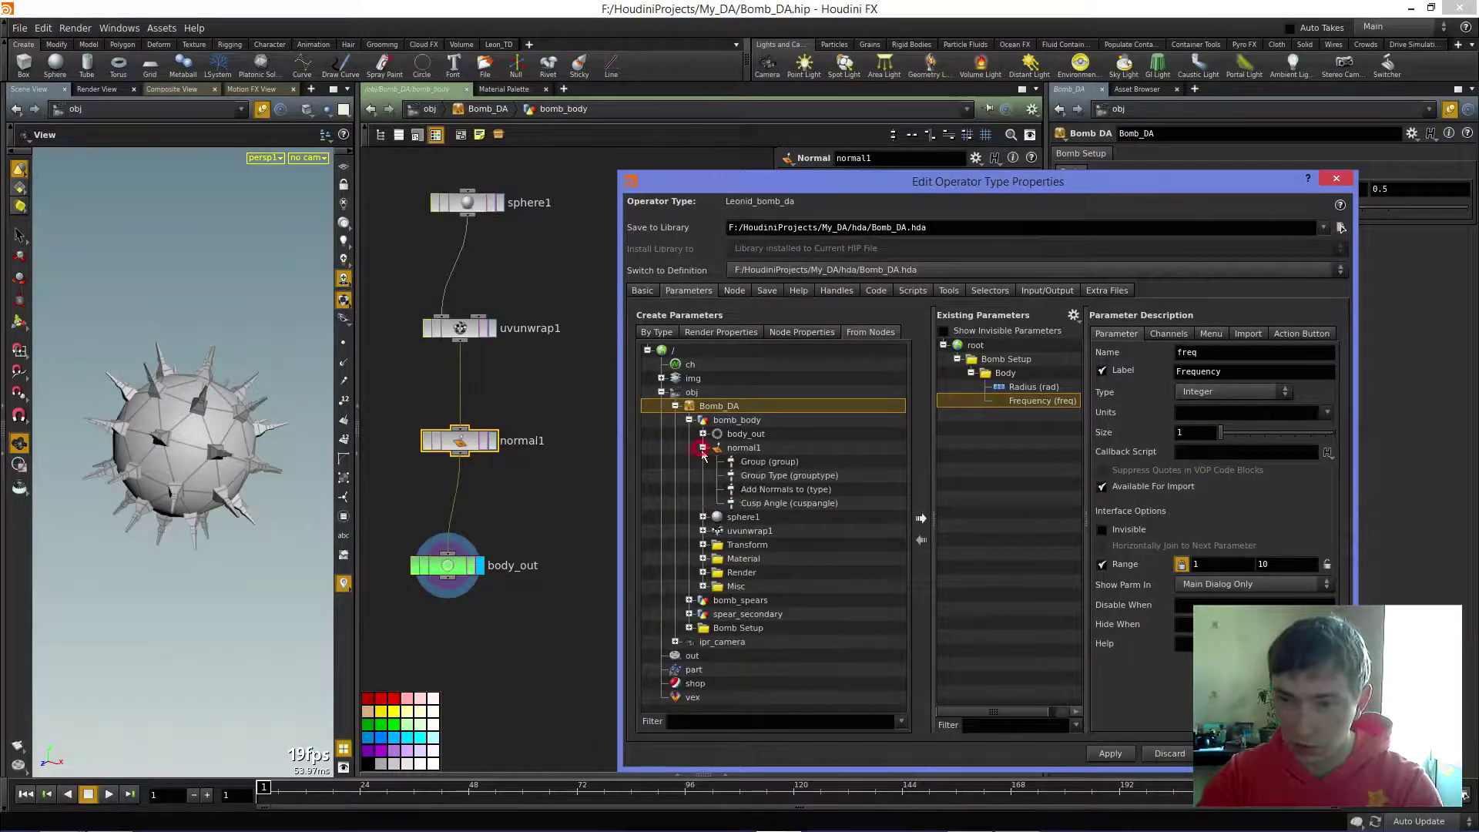
{"action": "left_click", "coordinate": [785, 505]}
{"action": "left_click", "coordinate": [920, 519]}
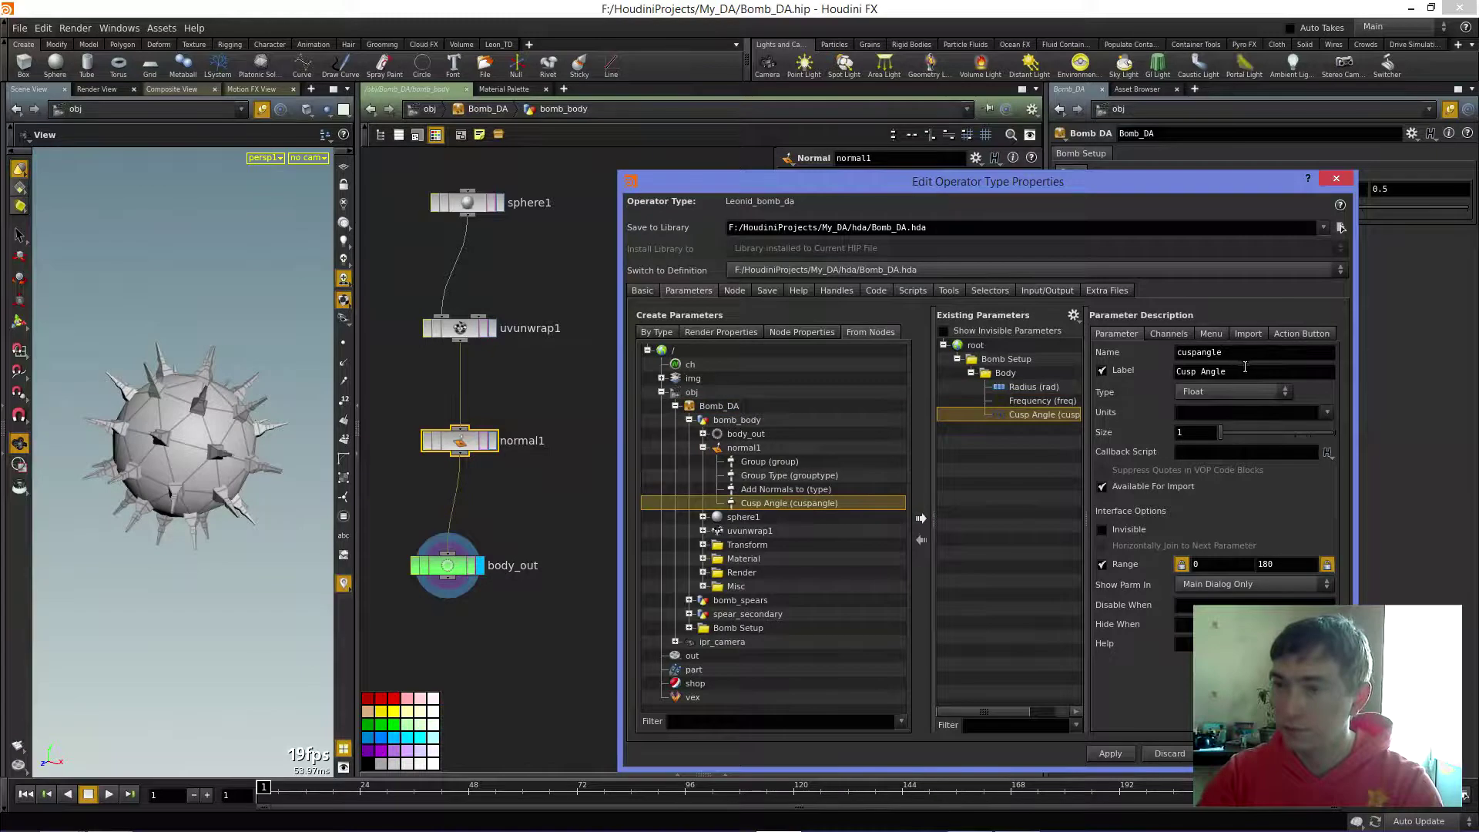
{"action": "left_click_drag", "start_coordinate": [1219, 182], "coordinate": [1067, 169]}
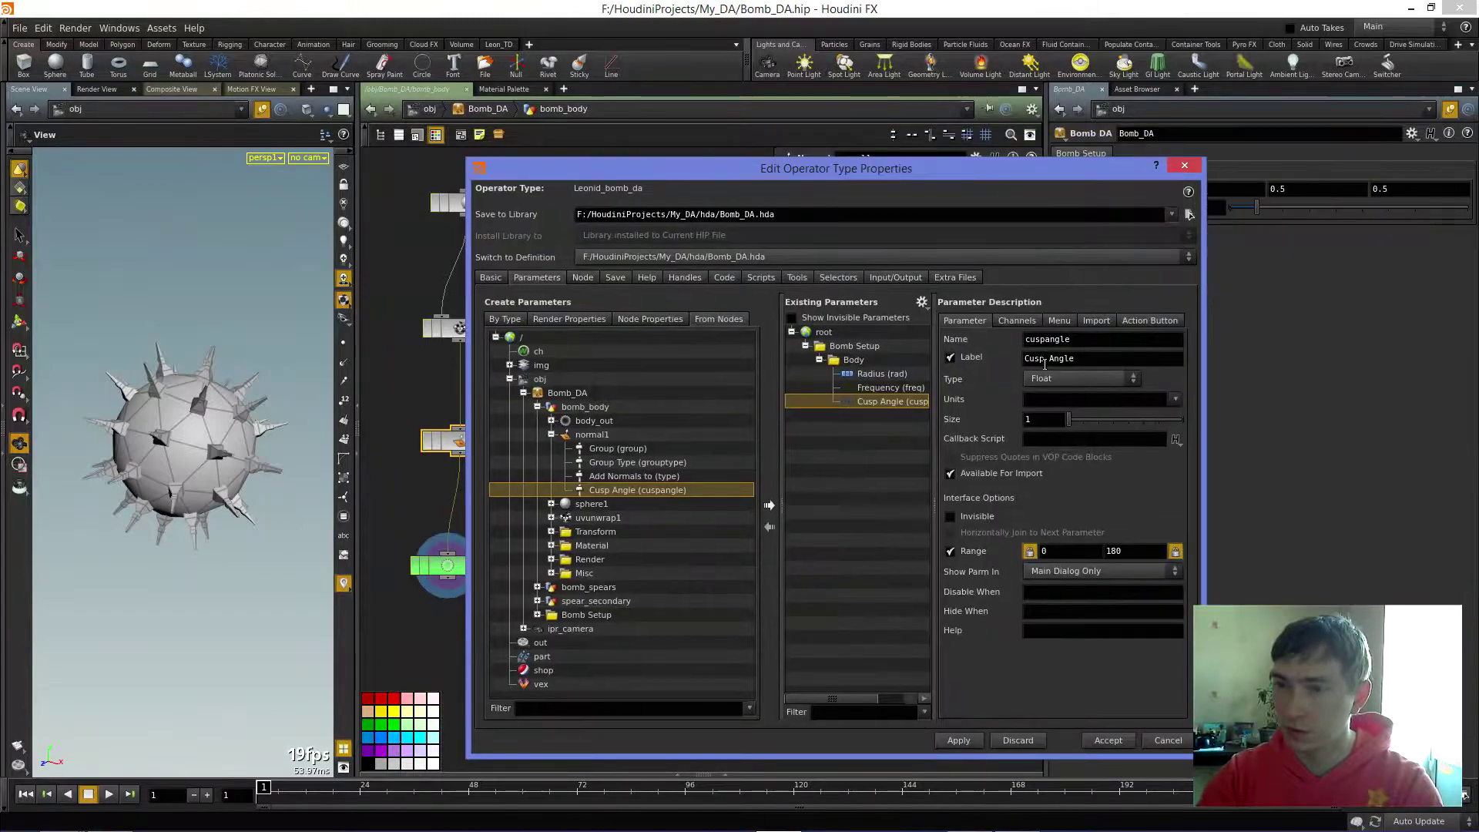
{"action": "double_click", "coordinate": [1043, 357]}
{"action": "type", "text": "Smo"}
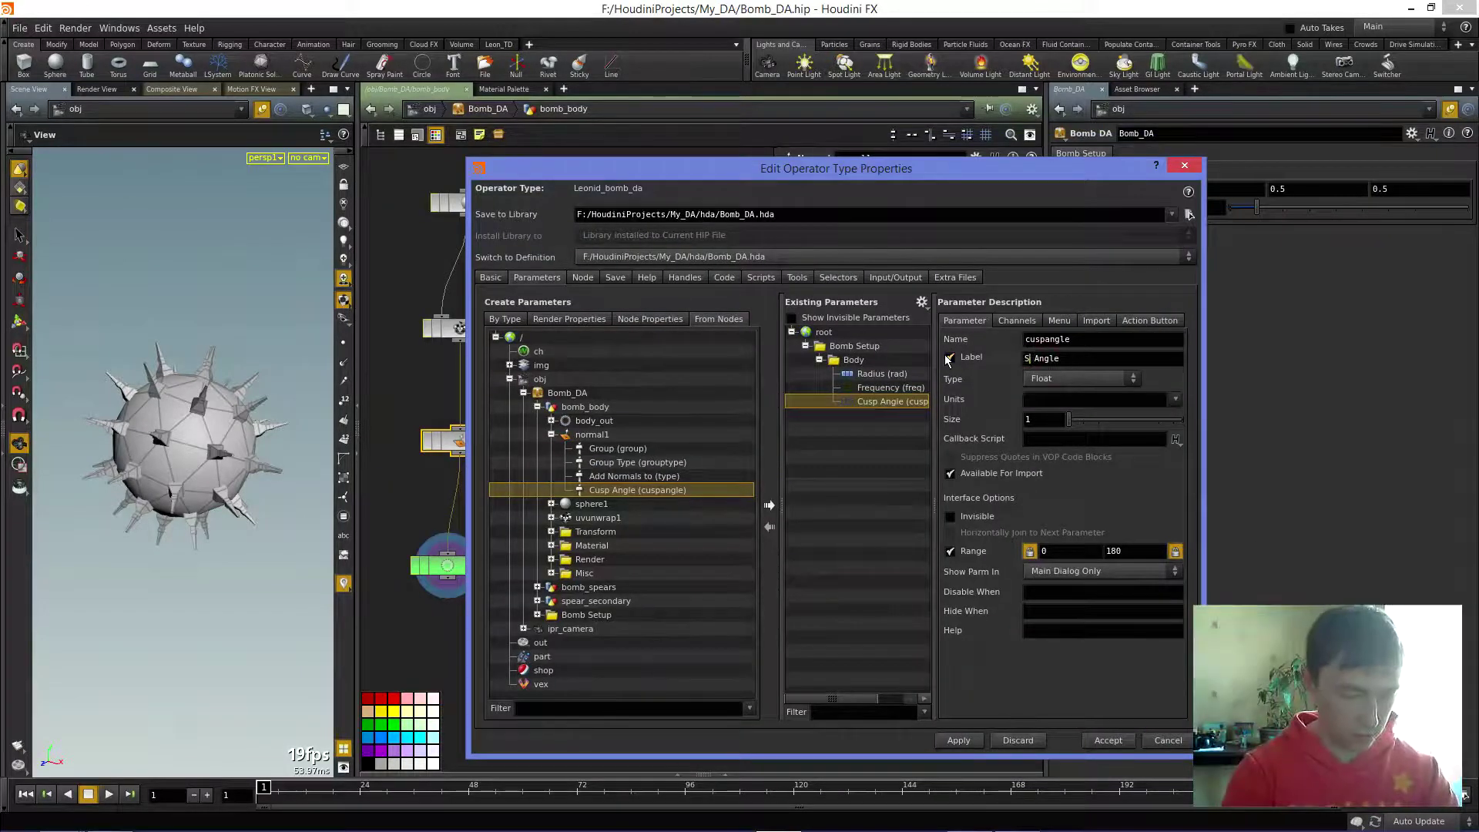
{"action": "type", "text": "oth"}
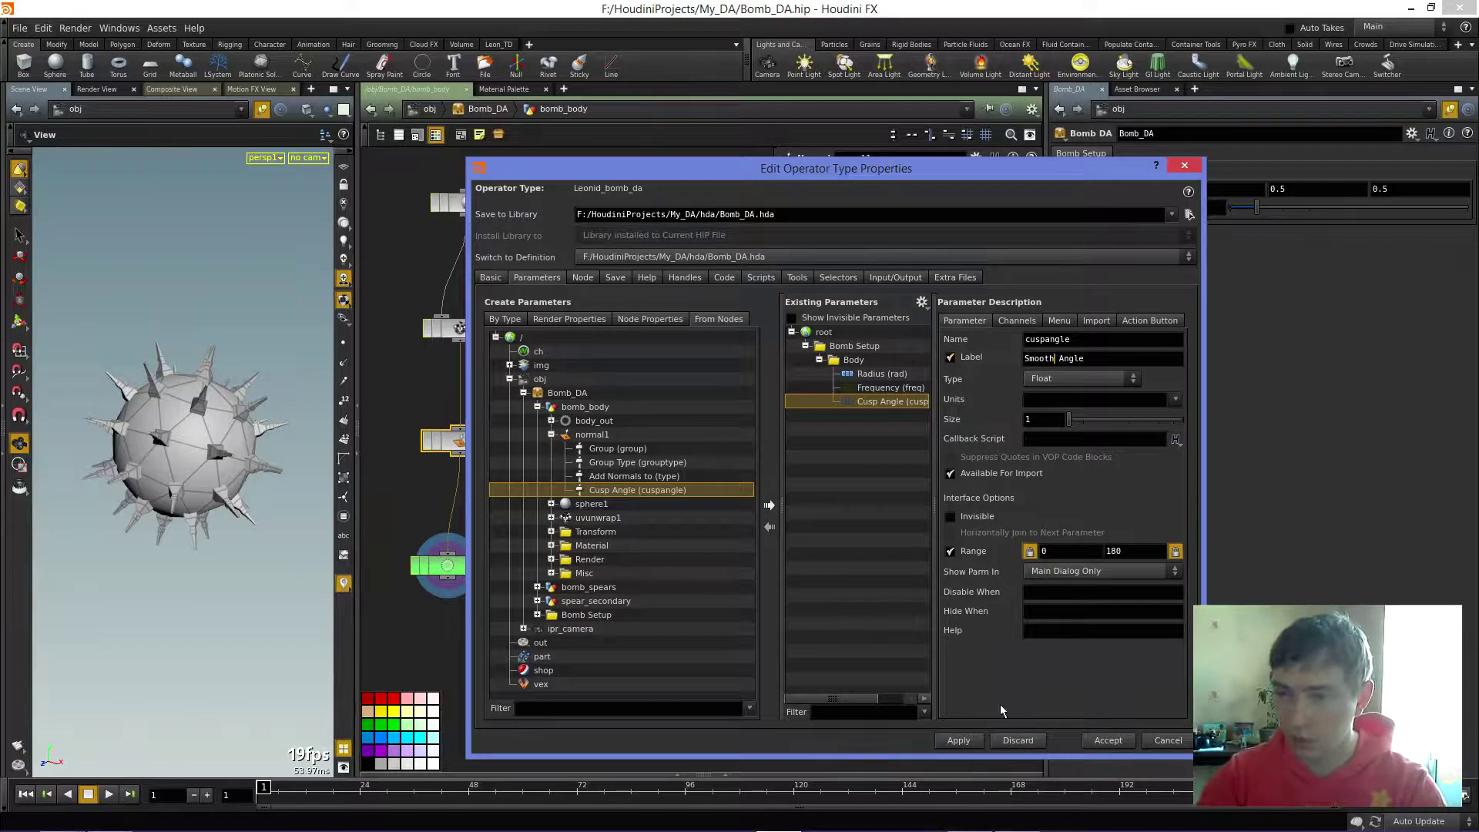
{"action": "left_click", "coordinate": [969, 749]}
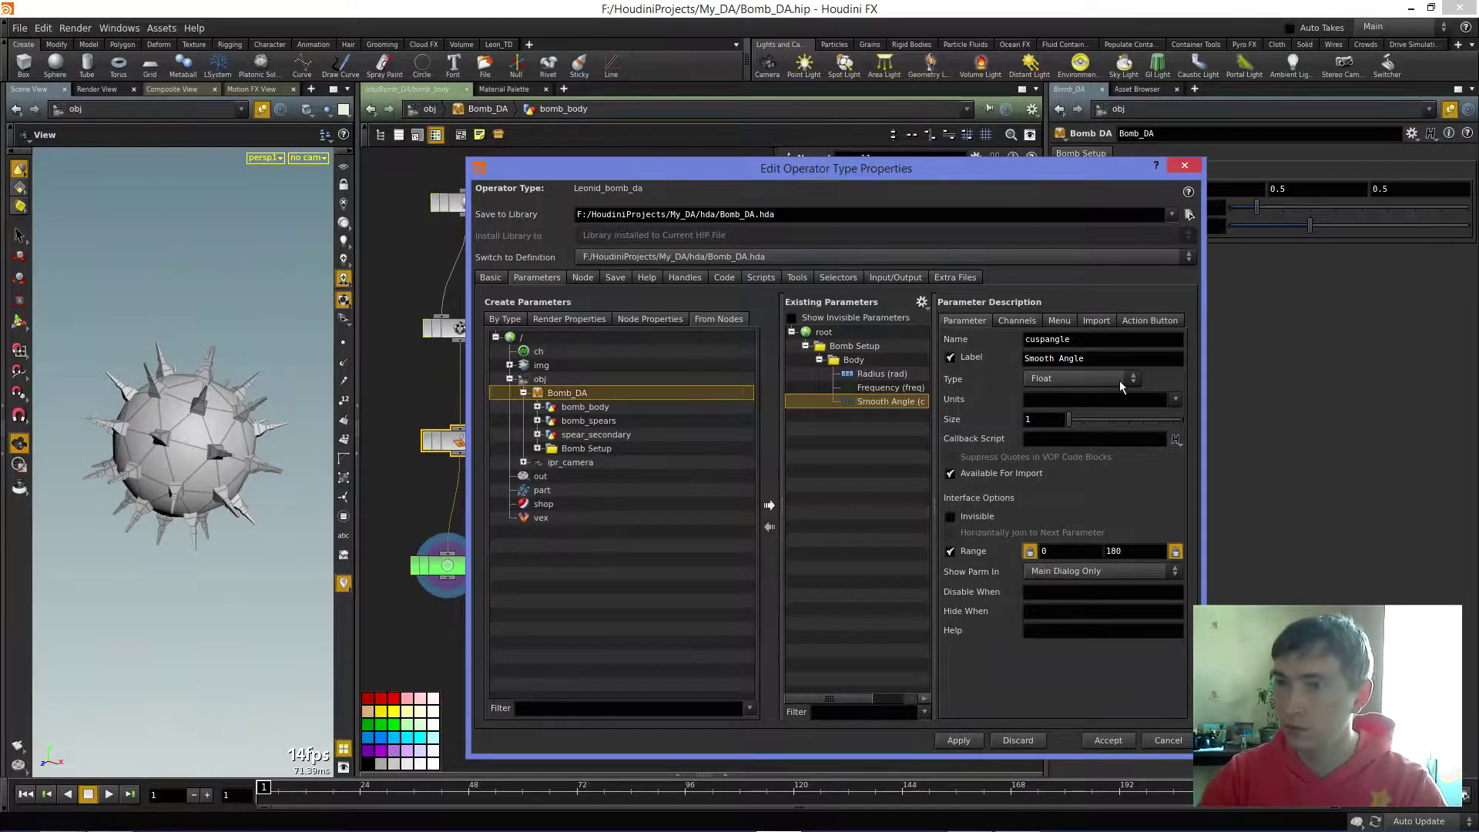
{"action": "left_click_drag", "start_coordinate": [1047, 172], "coordinate": [1155, 298]}
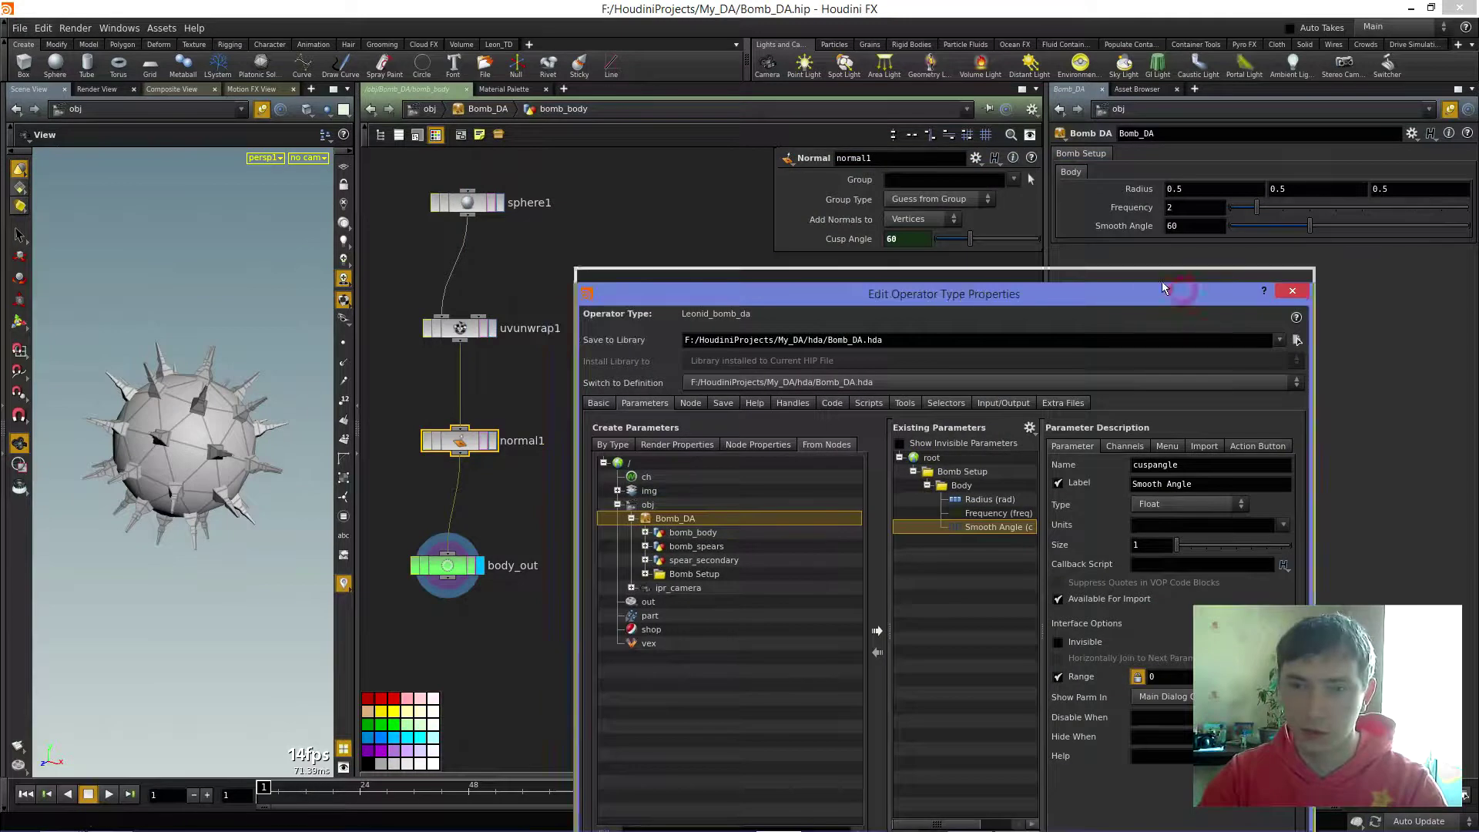
- Try different Frequency values on the bomb body, leaving Frequency at 2
{"action": "left_click_drag", "start_coordinate": [1162, 285], "coordinate": [1162, 270]}
{"action": "left_click", "coordinate": [635, 223]}
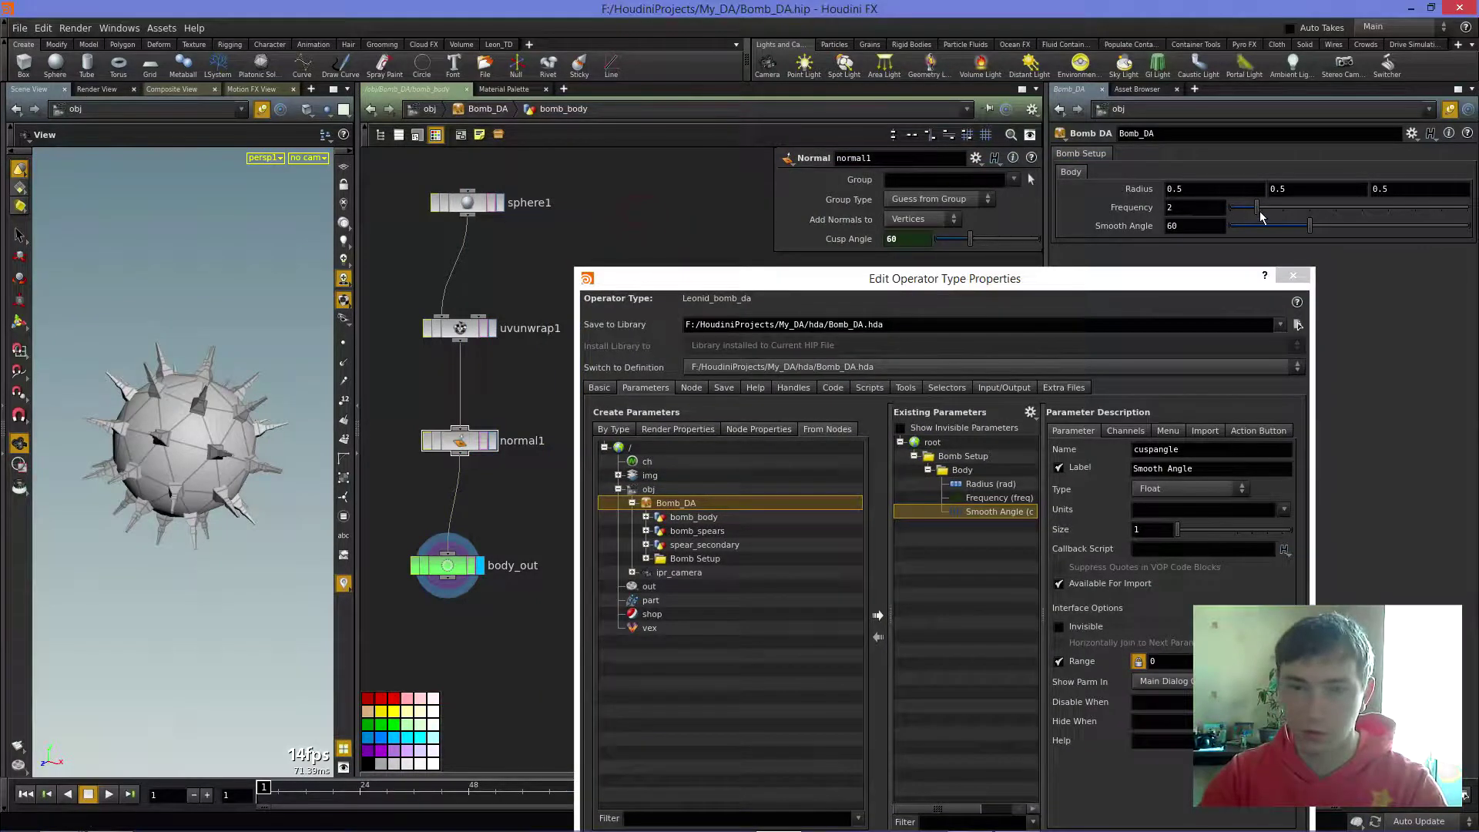
{"action": "mouse_move", "coordinate": [1256, 208]}
{"action": "left_mouse_down"}
{"action": "mouse_move", "coordinate": [1272, 209]}
{"action": "mouse_move", "coordinate": [1260, 206]}
{"action": "left_mouse_up"}
- Change the bomb's Radius to 0.6 and return Smooth Angle to 60
{"action": "left_click", "coordinate": [1219, 192]}
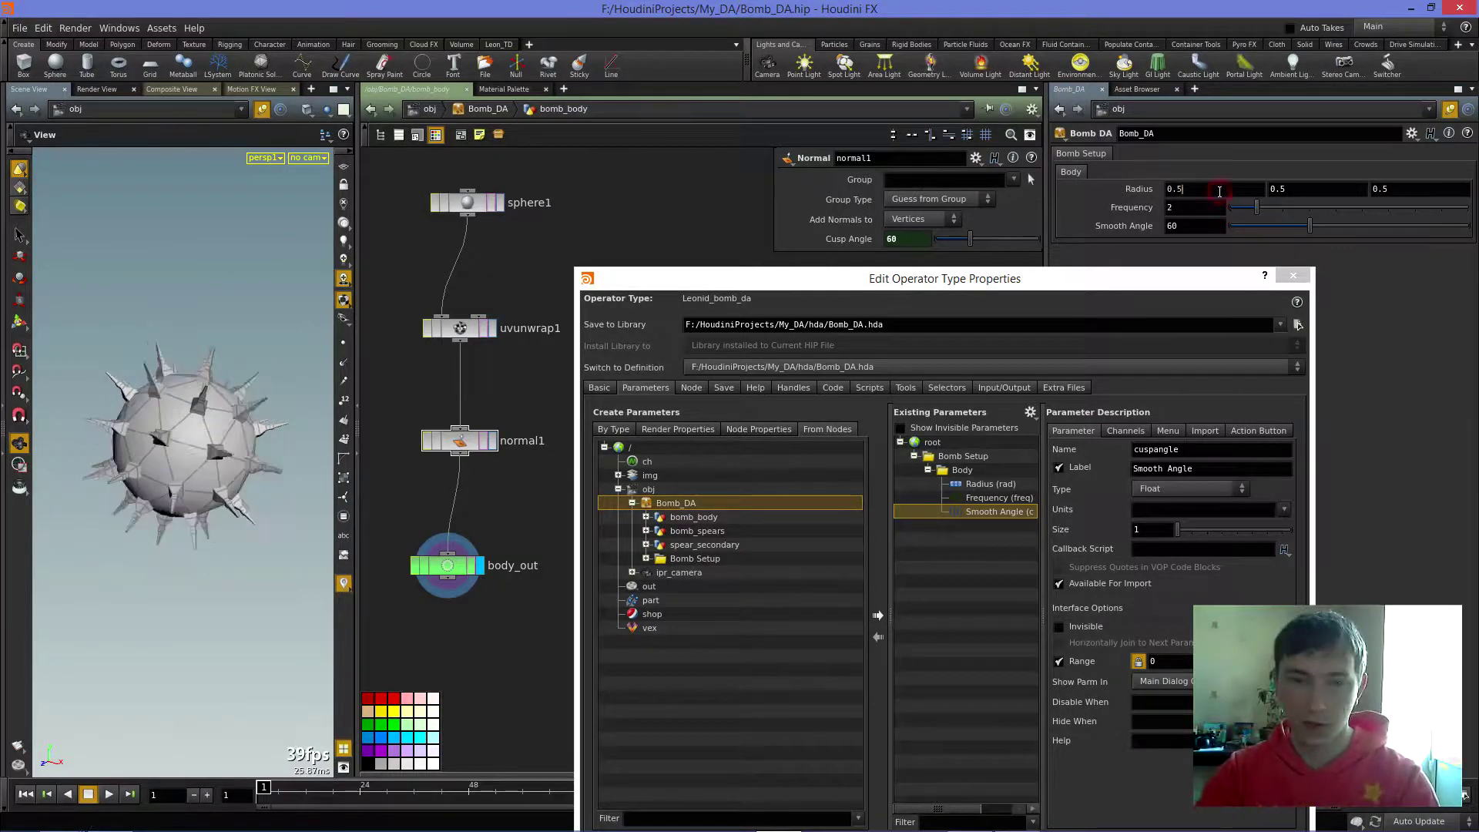
{"action": "key", "text": "BackSpace"}
{"action": "type", "text": "6"}
{"action": "key", "text": "Return"}
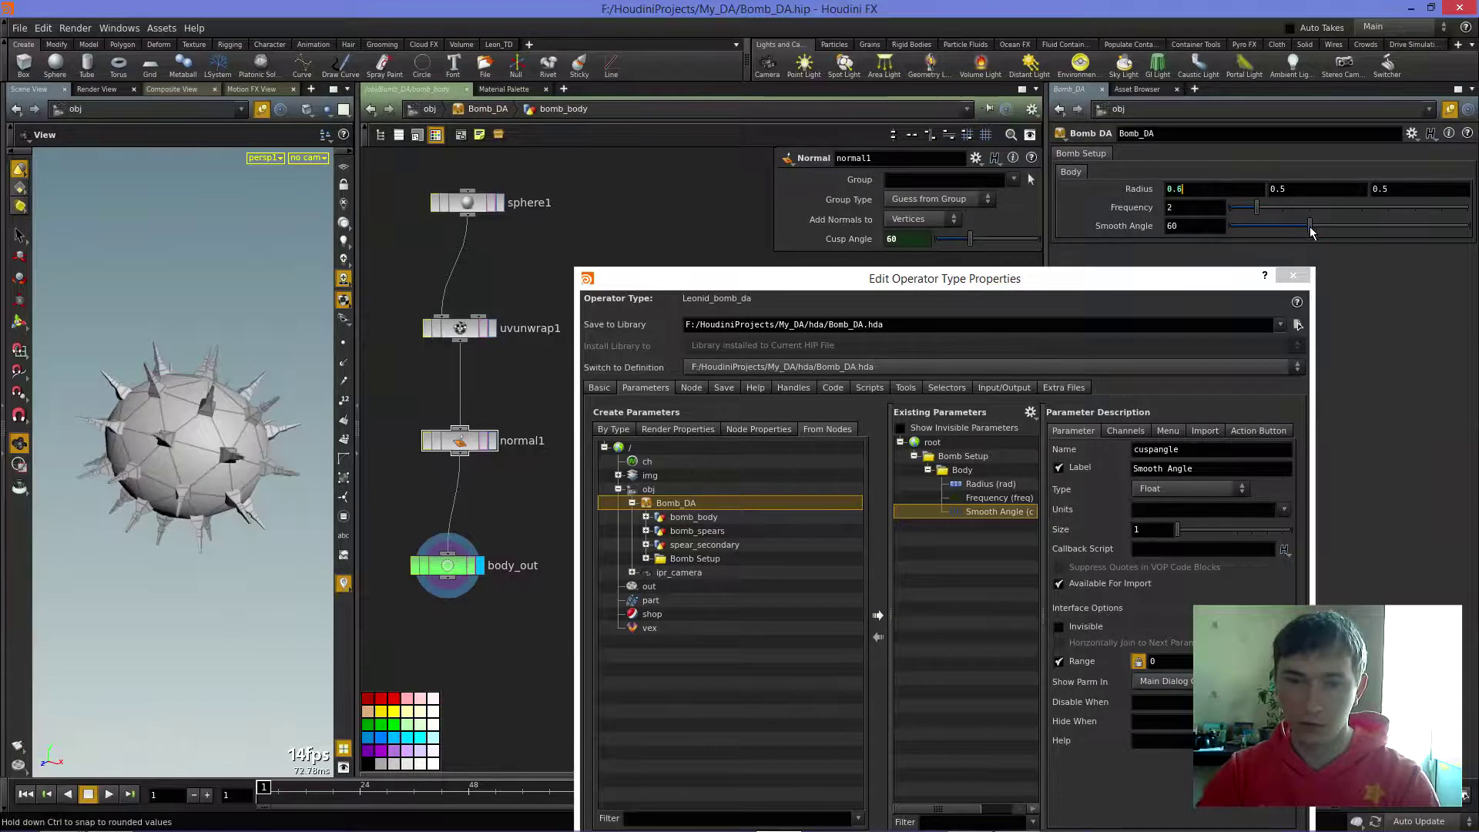
{"action": "left_click_drag", "start_coordinate": [1268, 223], "coordinate": [1269, 221]}
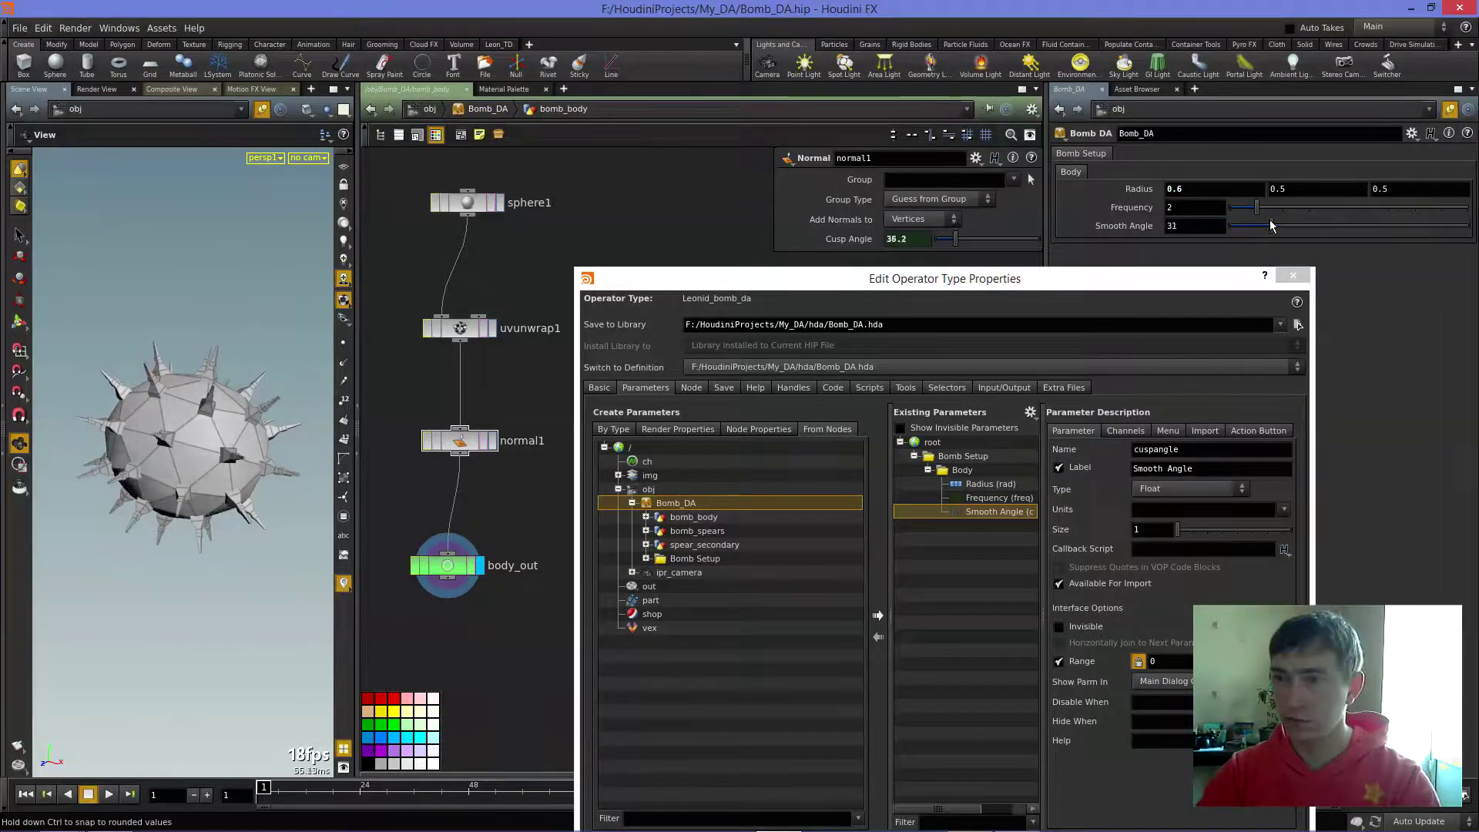
{"action": "double_click", "coordinate": [1217, 223]}
{"action": "type", "text": "60"}
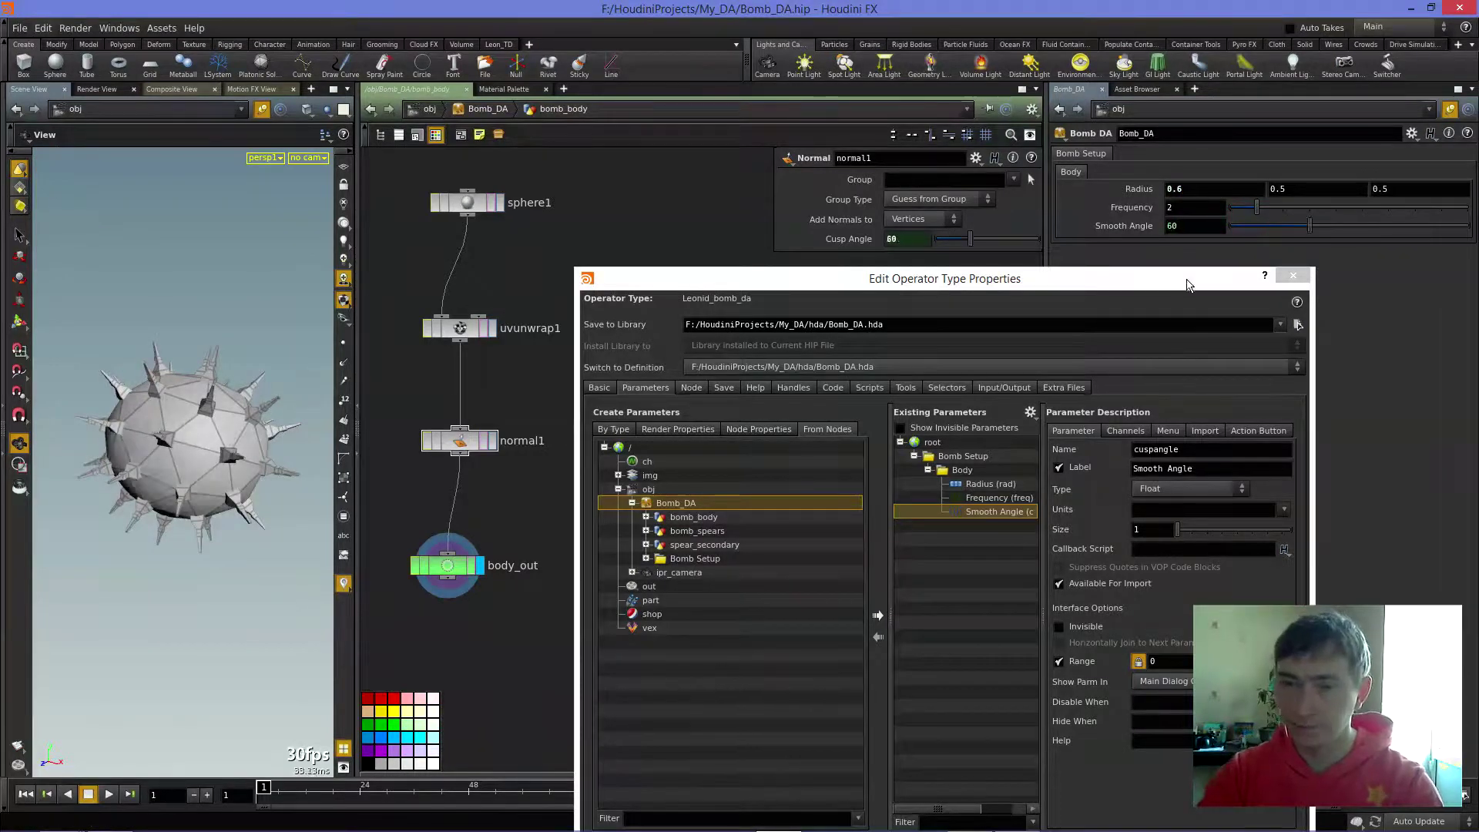
{"action": "left_click_drag", "start_coordinate": [1186, 278], "coordinate": [1206, 158]}
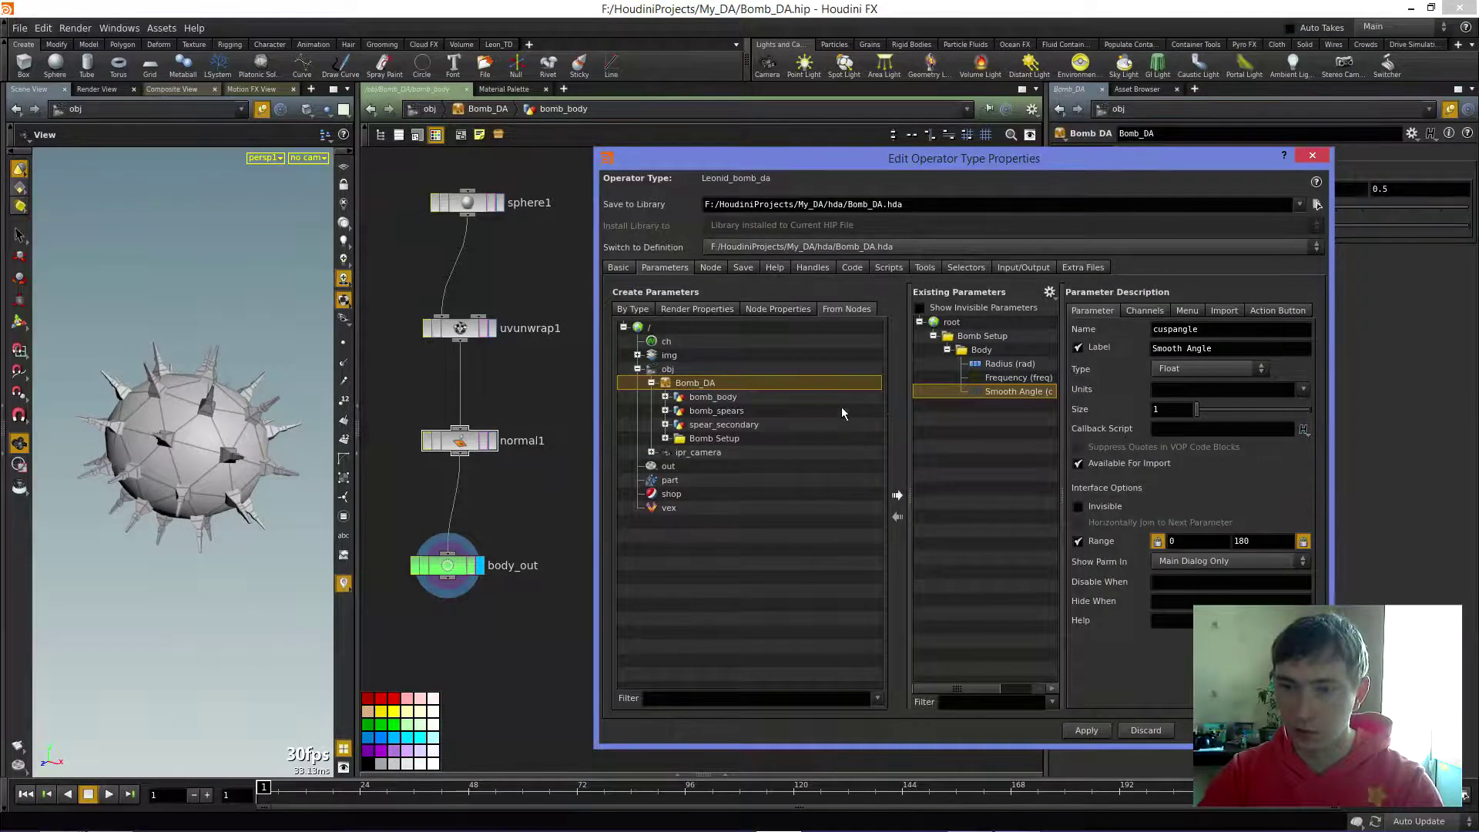
- Add a folder parameter labelled Spear beside Body inside Bomb Setup
{"action": "left_click", "coordinate": [622, 310]}
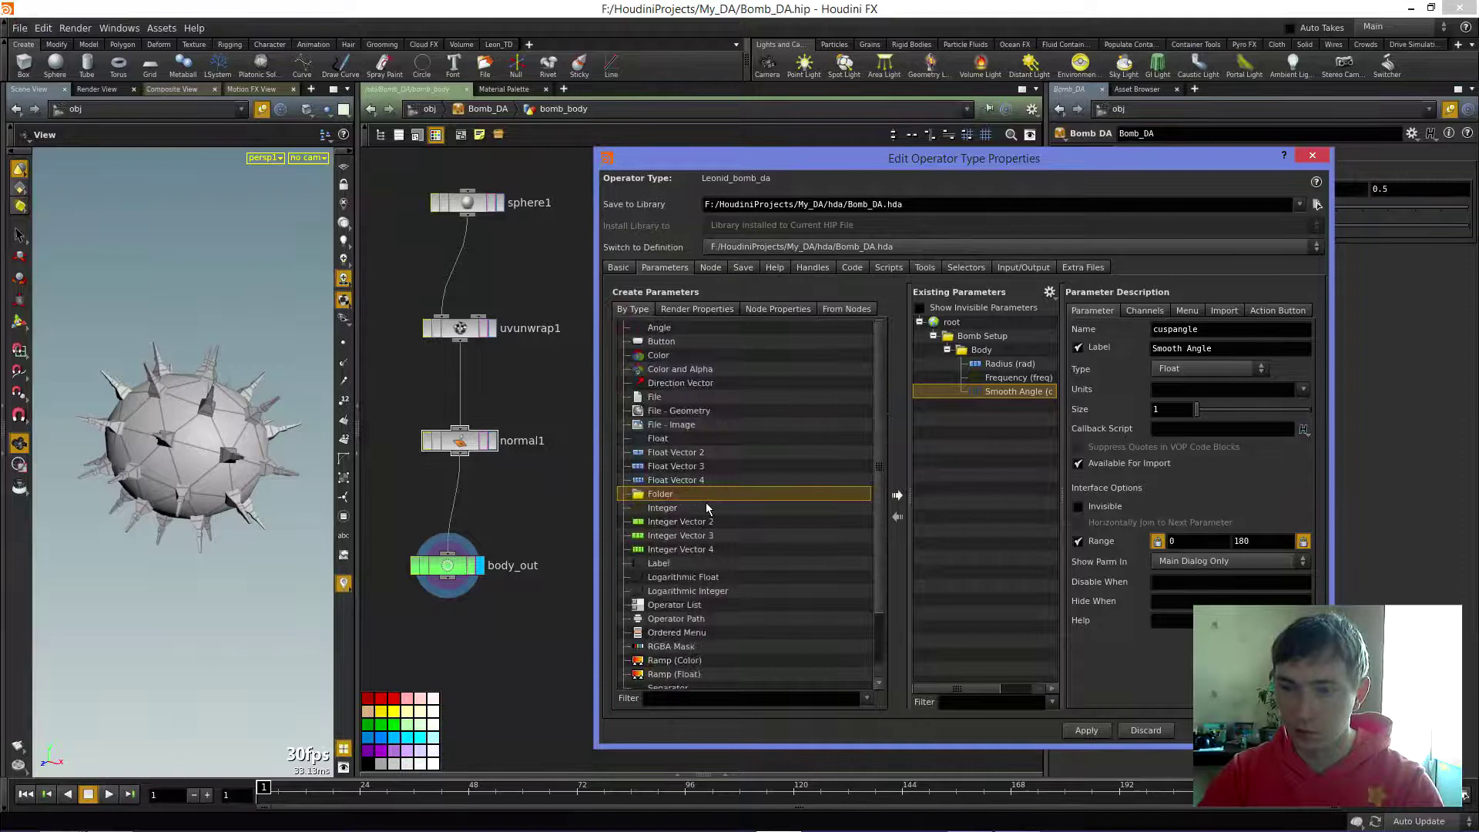
{"action": "left_click", "coordinate": [898, 494]}
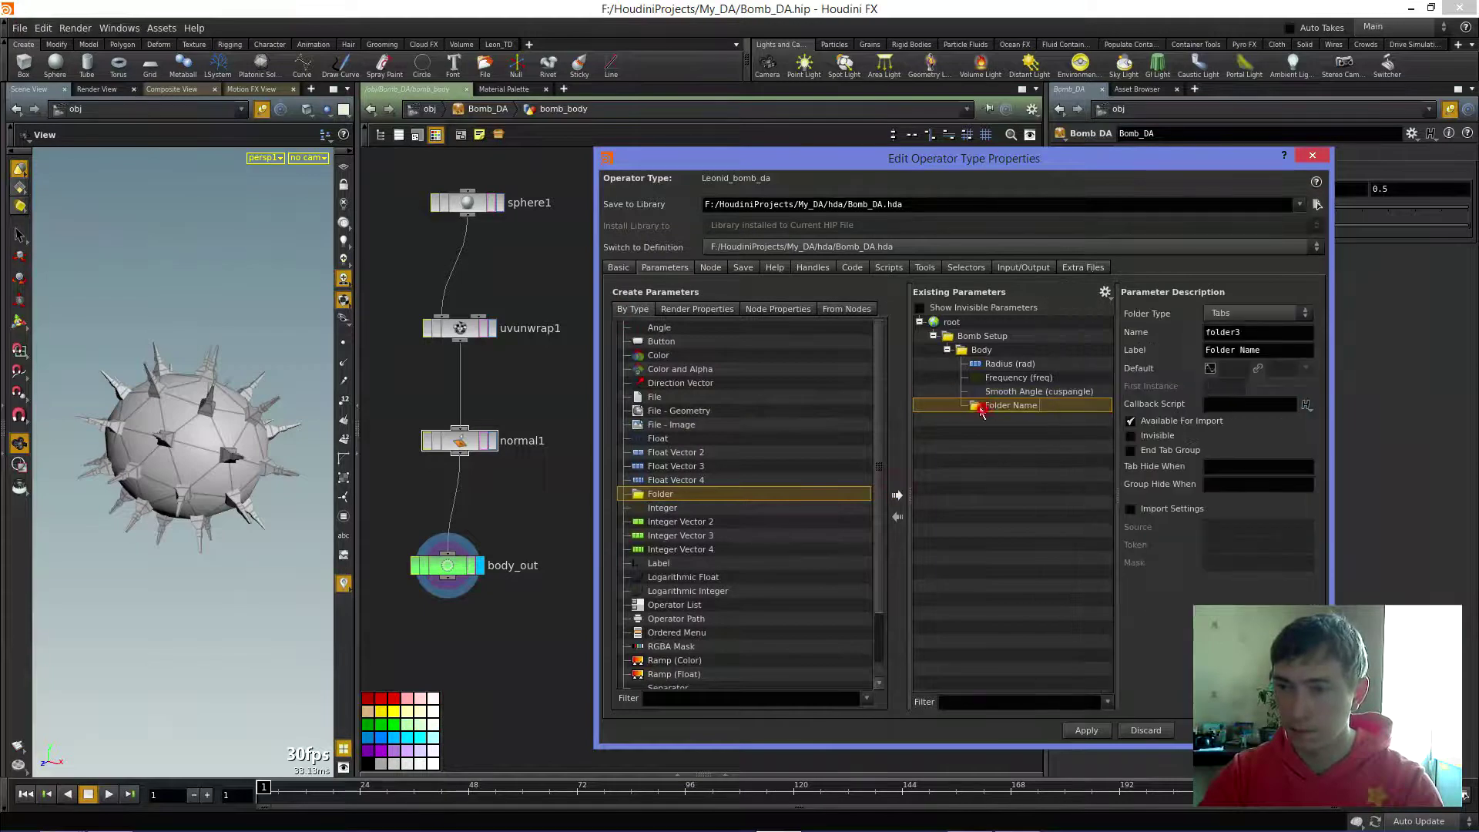
{"action": "left_click_drag", "start_coordinate": [983, 414], "coordinate": [982, 335]}
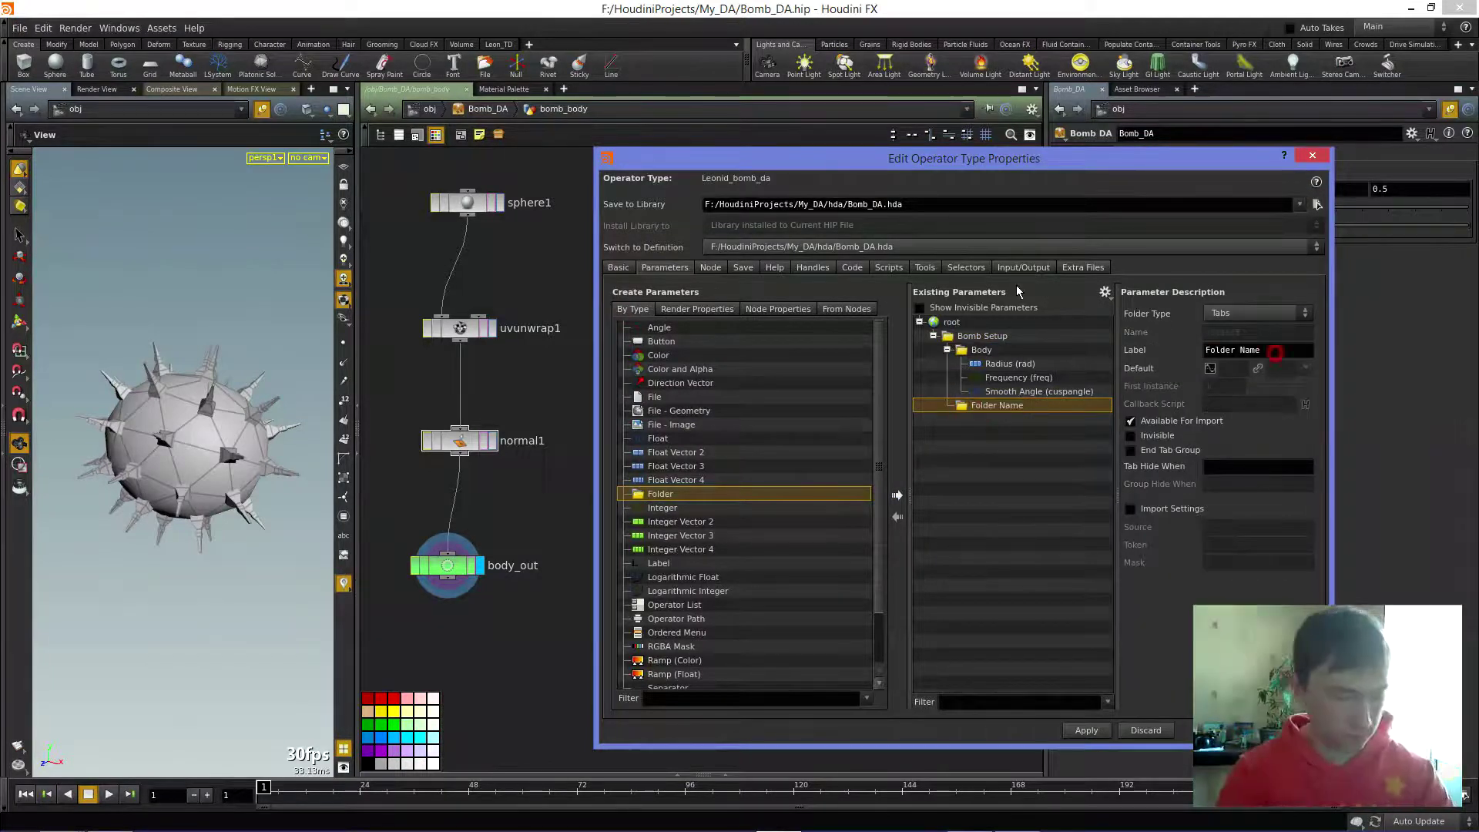
{"action": "type", "text": "Spear"}
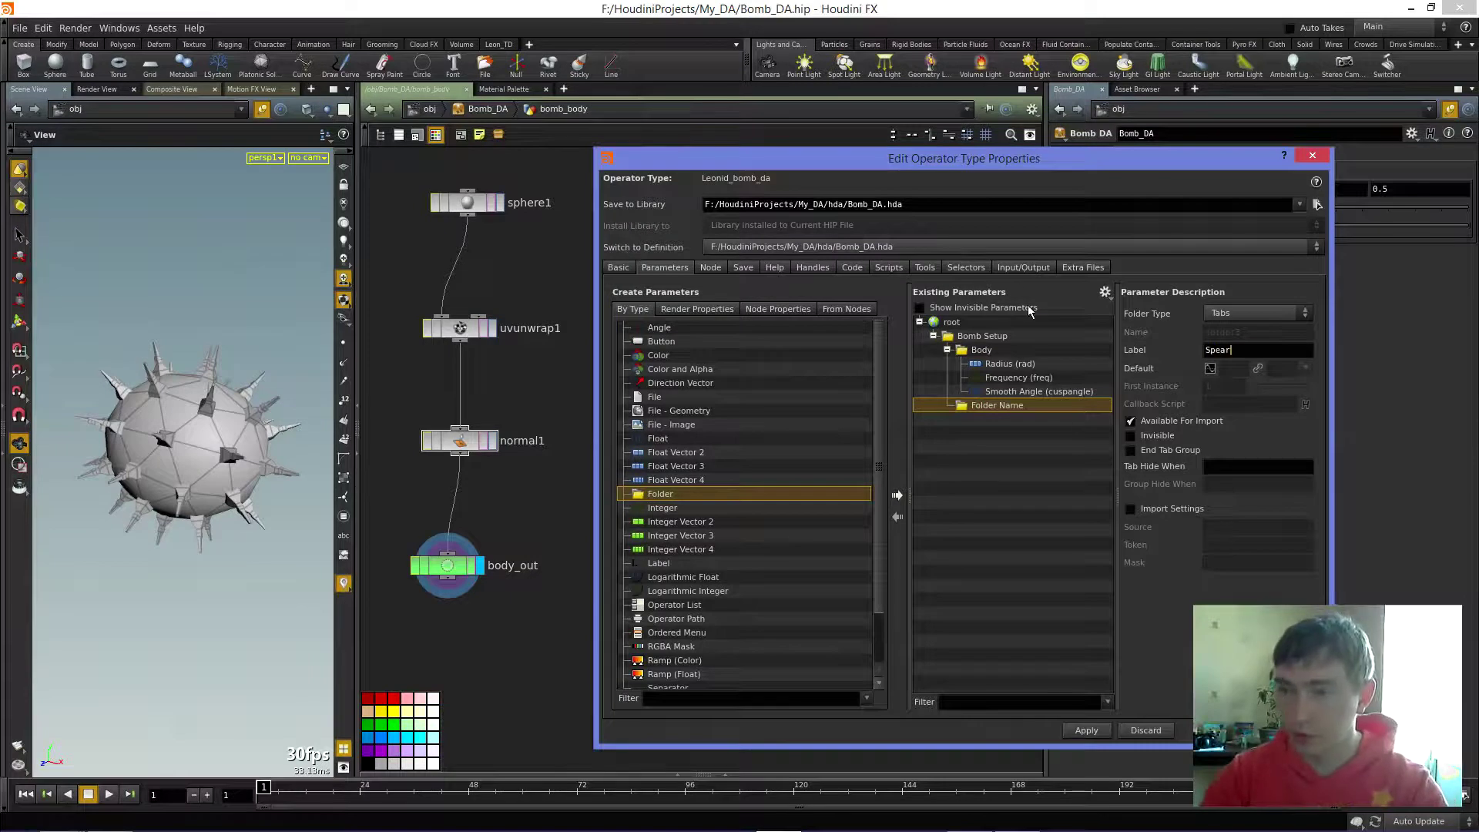
{"action": "left_click", "coordinate": [1088, 424]}
{"action": "left_click_drag", "start_coordinate": [963, 157], "coordinate": [1086, 167]}
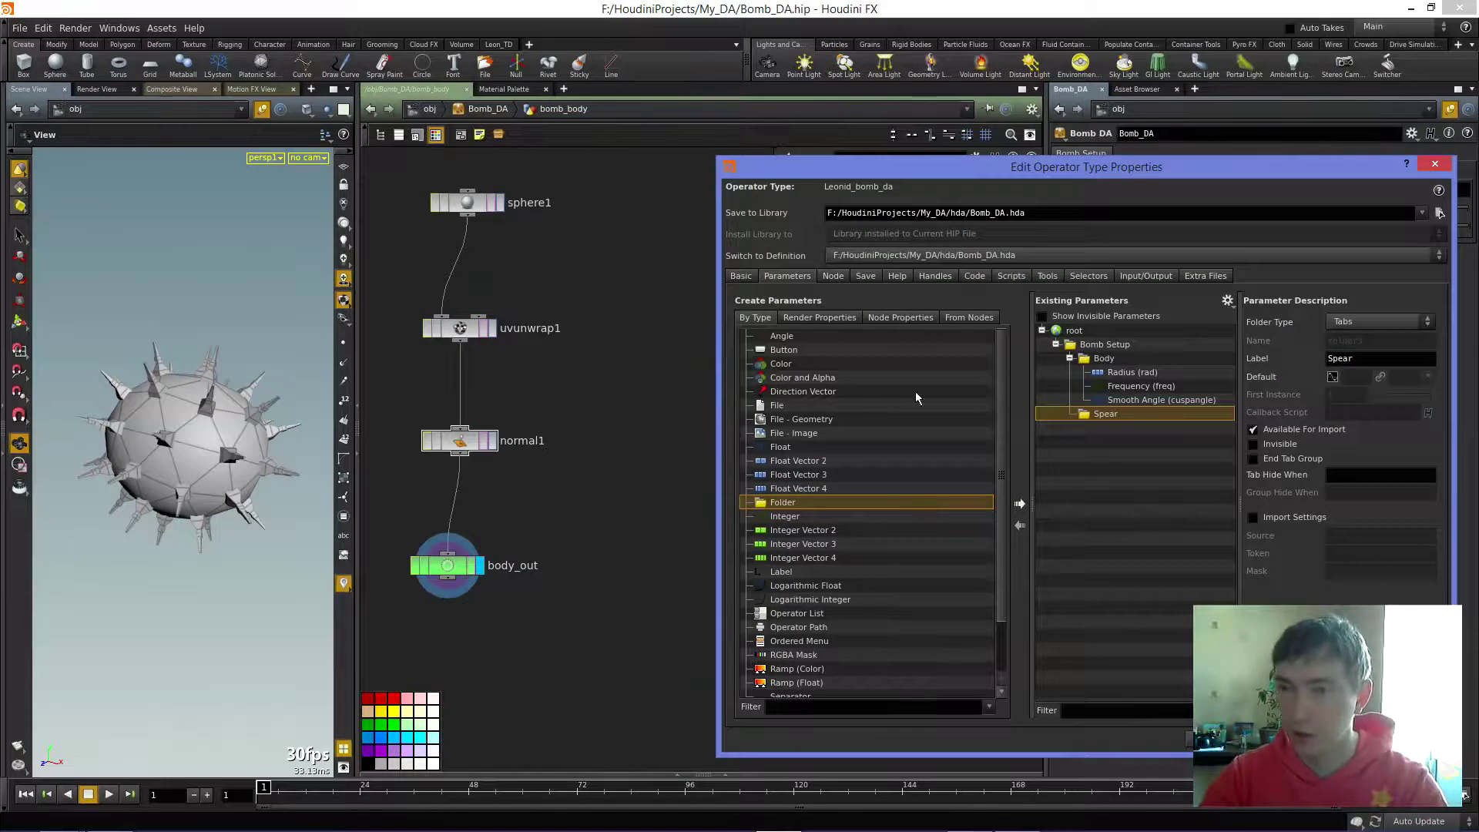
{"action": "left_click", "coordinate": [969, 318]}
- Dive into bomb_spears, lay out its nodes, and inspect box1 and xform1
{"action": "left_click_drag", "start_coordinate": [1088, 170], "coordinate": [1077, 126]}
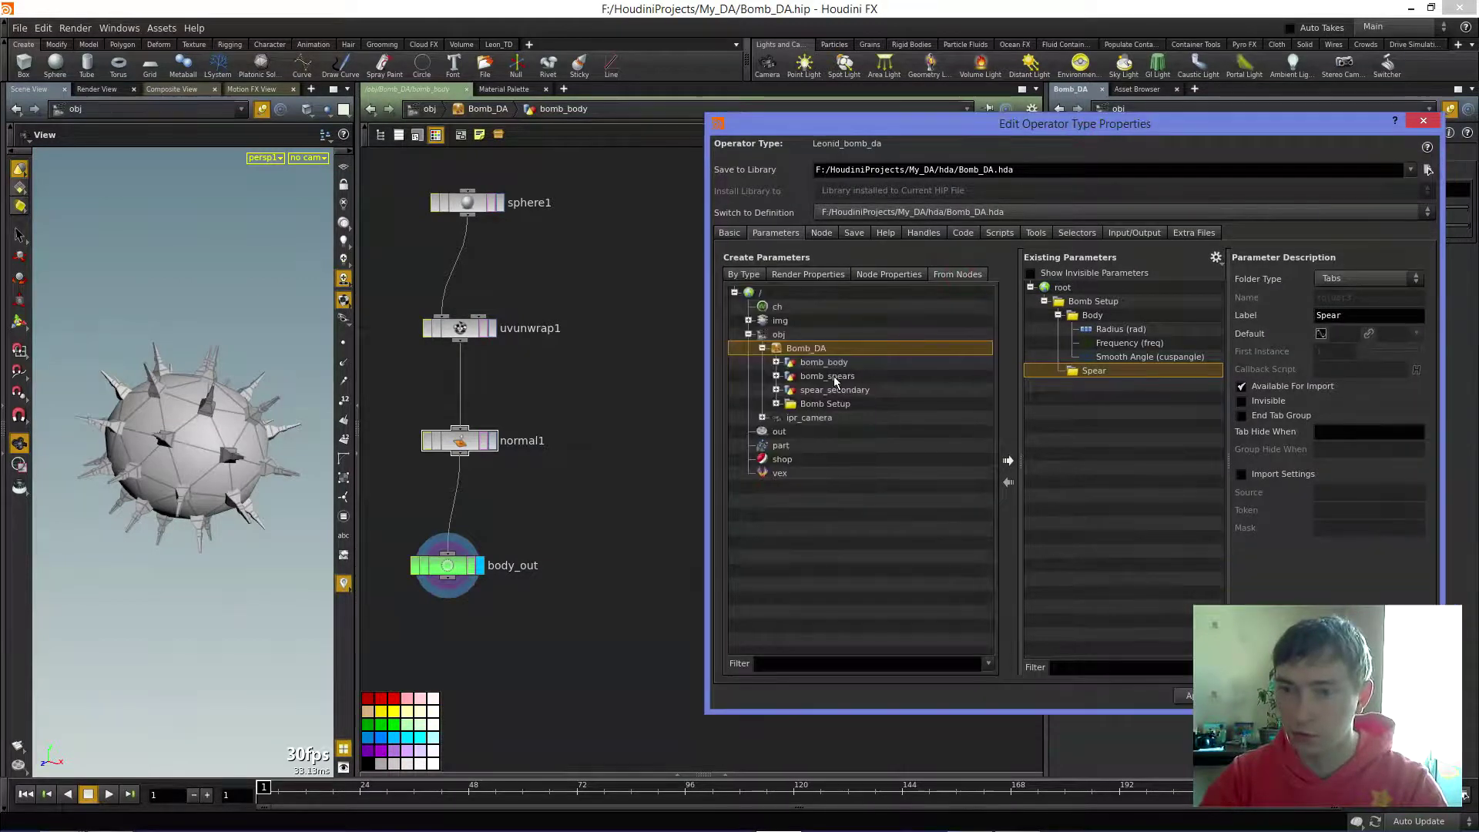
{"action": "left_click", "coordinate": [776, 376]}
{"action": "left_click", "coordinate": [621, 369]}
{"action": "key", "text": "h"}
{"action": "key", "text": "u"}
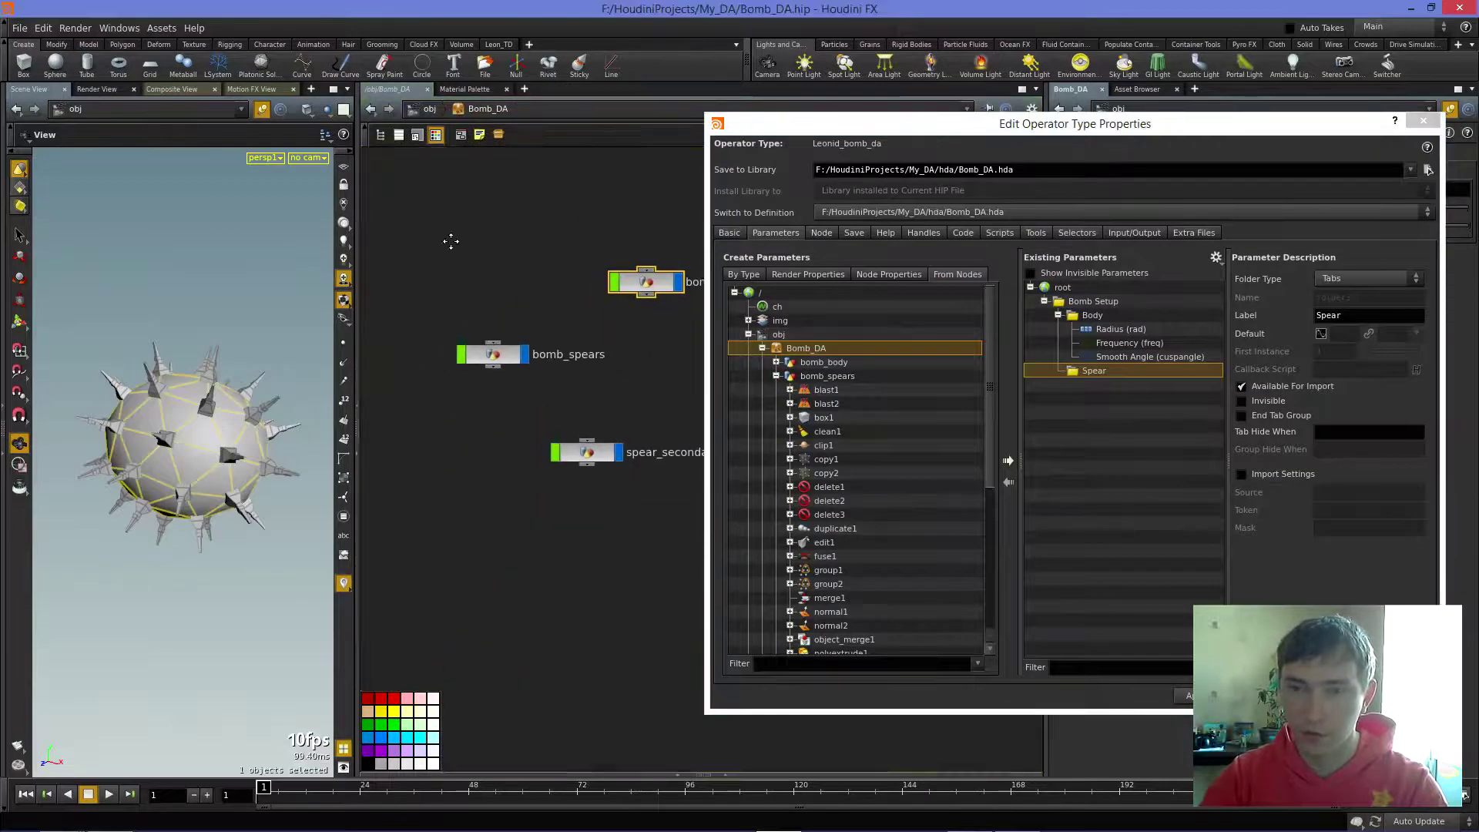
{"action": "double_click", "coordinate": [468, 379]}
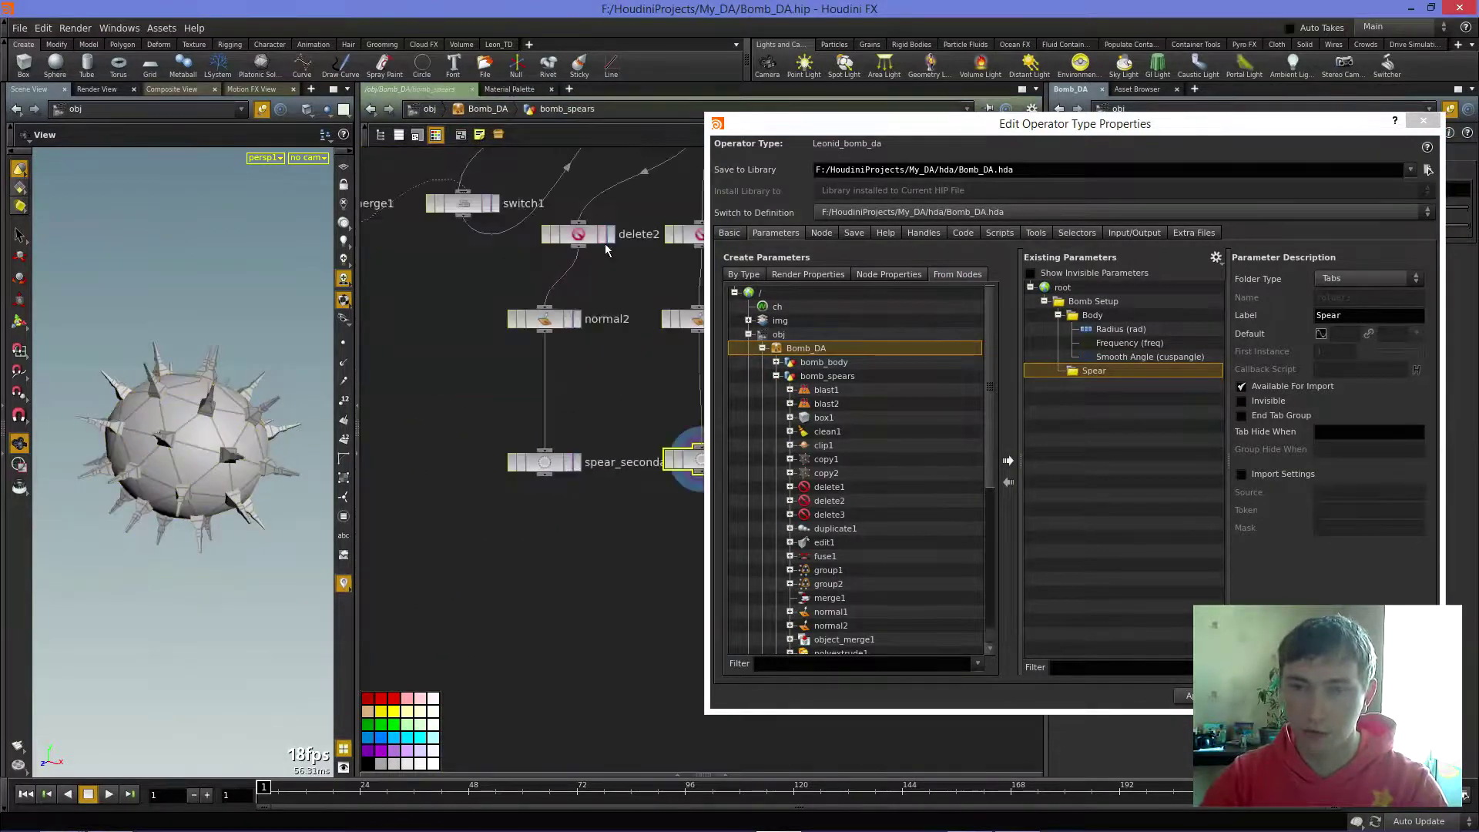
{"action": "key", "text": "l"}
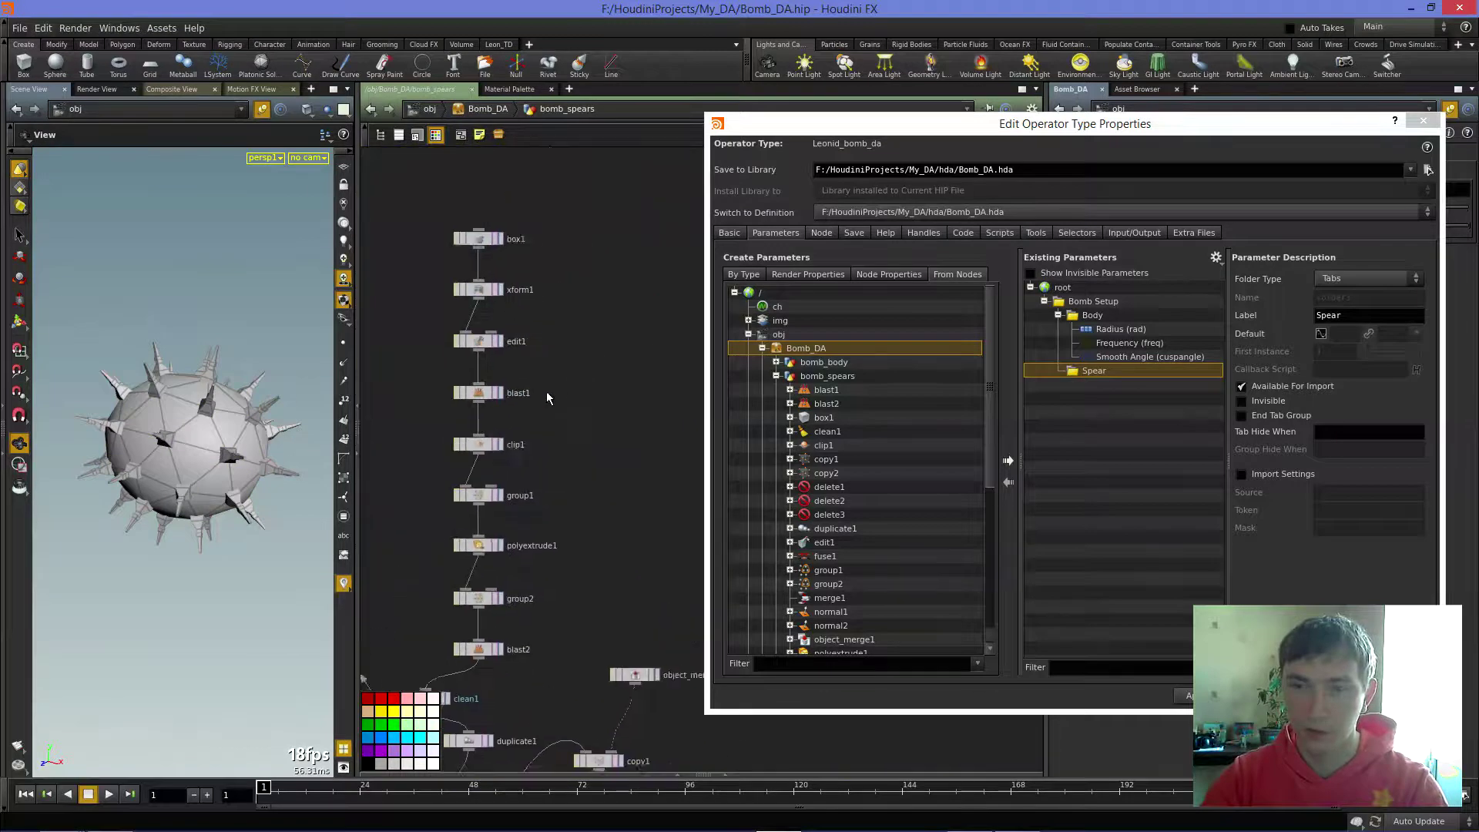
{"action": "left_click_drag", "start_coordinate": [959, 124], "coordinate": [1038, 347]}
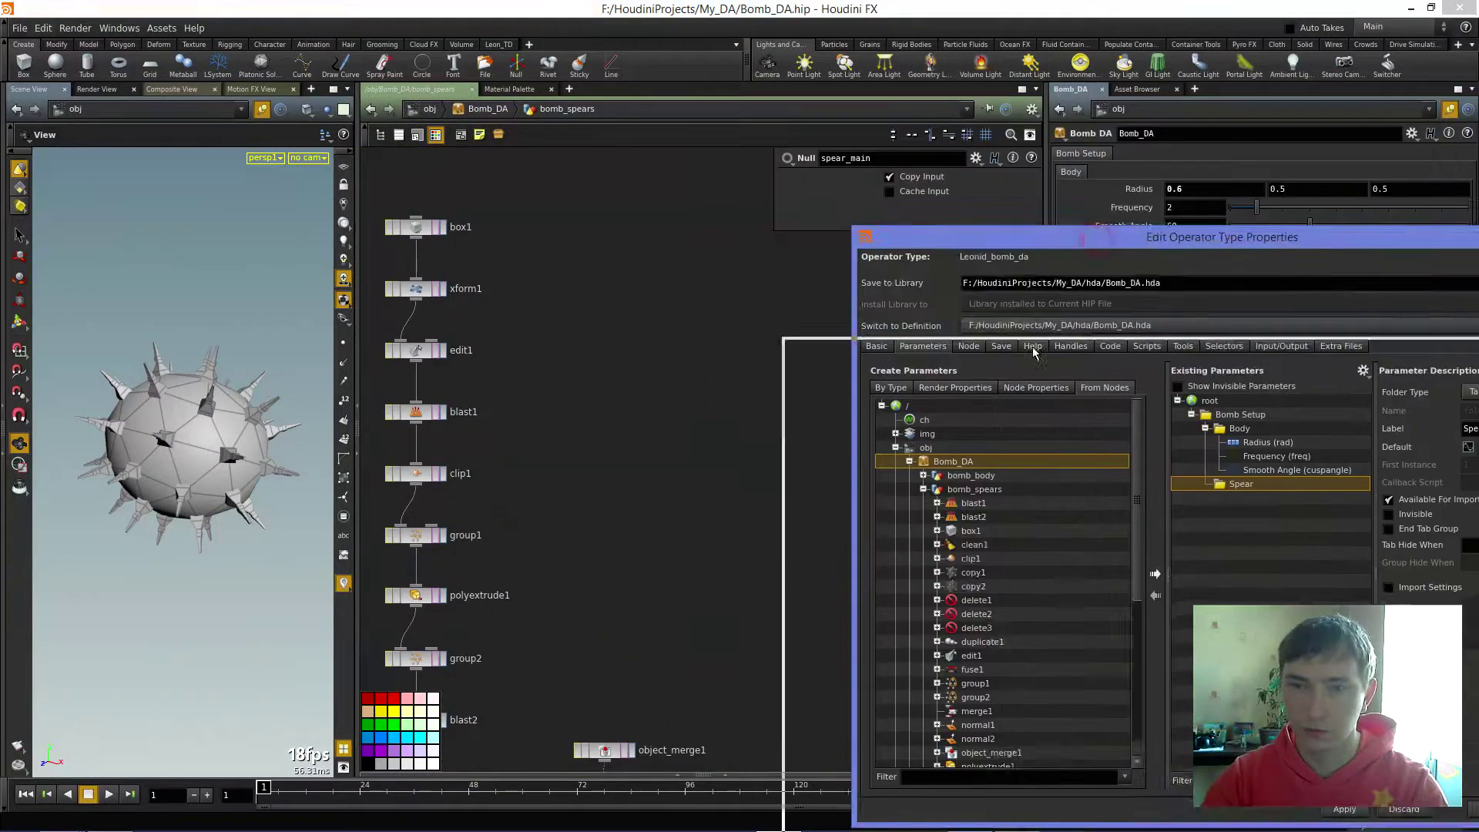
{"action": "left_click", "coordinate": [501, 202]}
{"action": "middle_click_drag", "start_coordinate": [485, 242], "coordinate": [454, 268]}
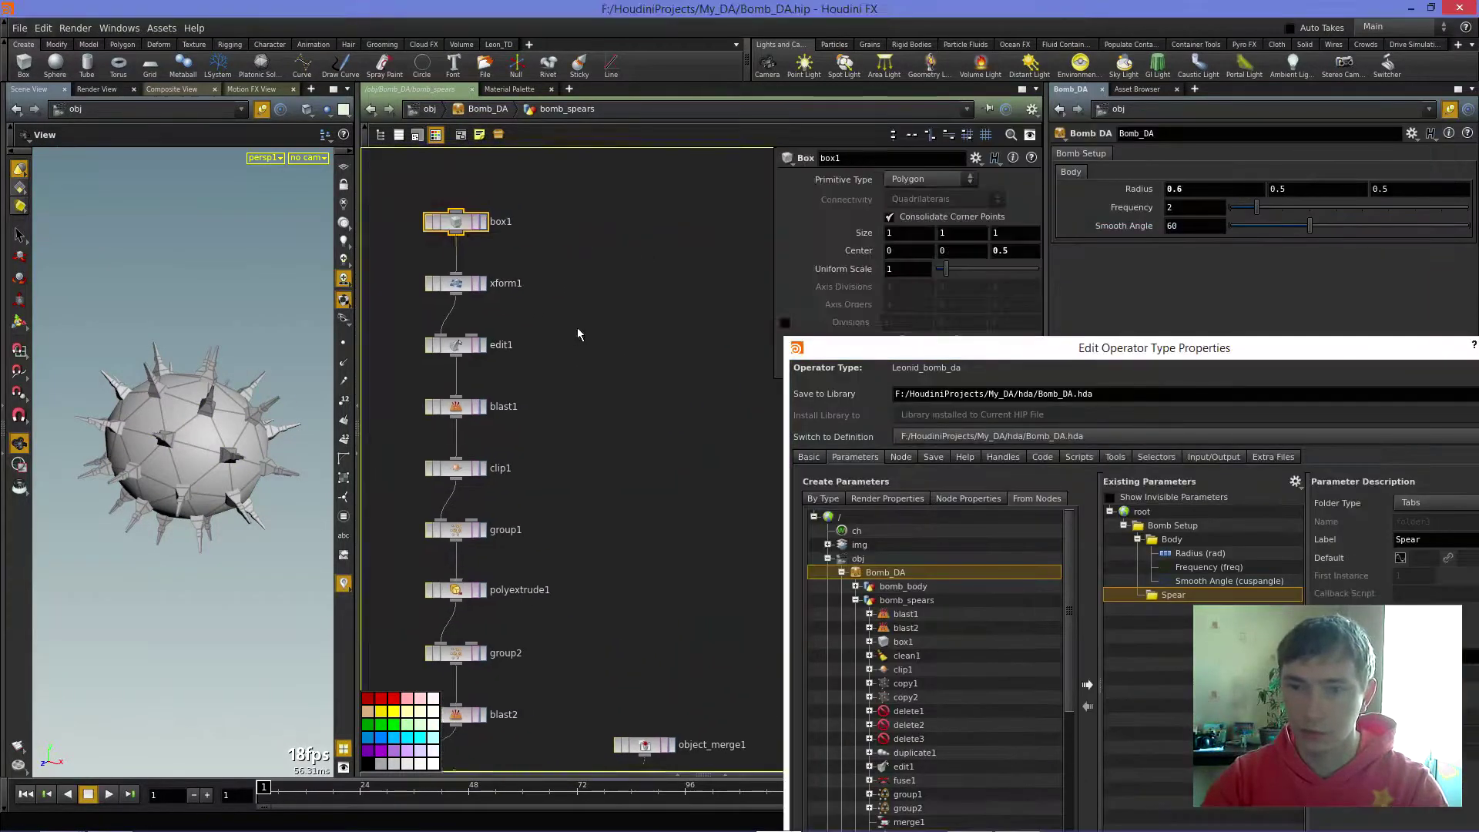
{"action": "left_click", "coordinate": [457, 284]}
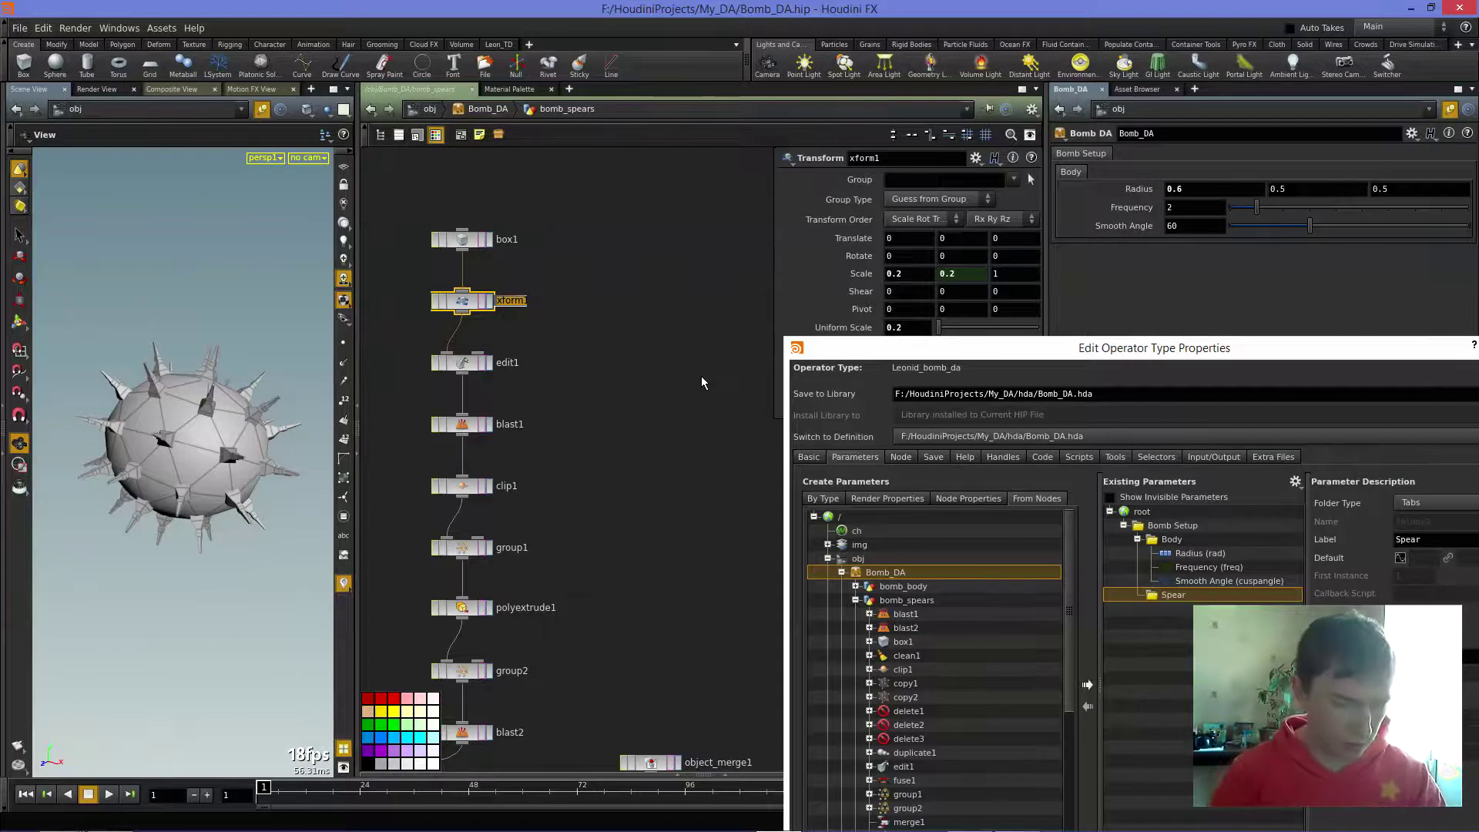
- Rename xform1 to spear_size and edit1 to taper, then review the remaining nodes
{"action": "type", "text": "spear"}
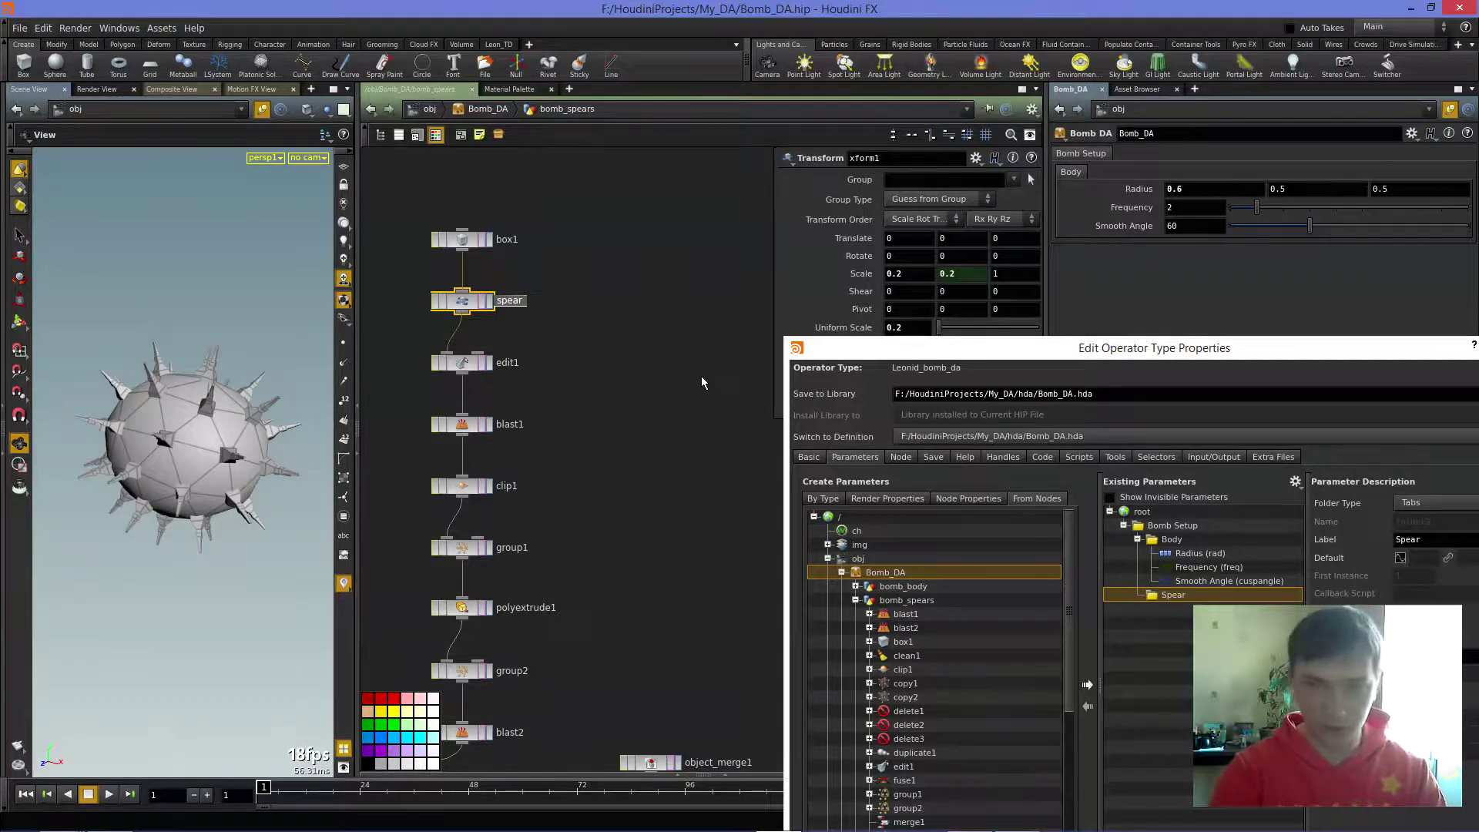
{"action": "type", "text": "_size"}
{"action": "key", "text": "Return"}
{"action": "middle_click_drag", "start_coordinate": [670, 410], "coordinate": [667, 387]}
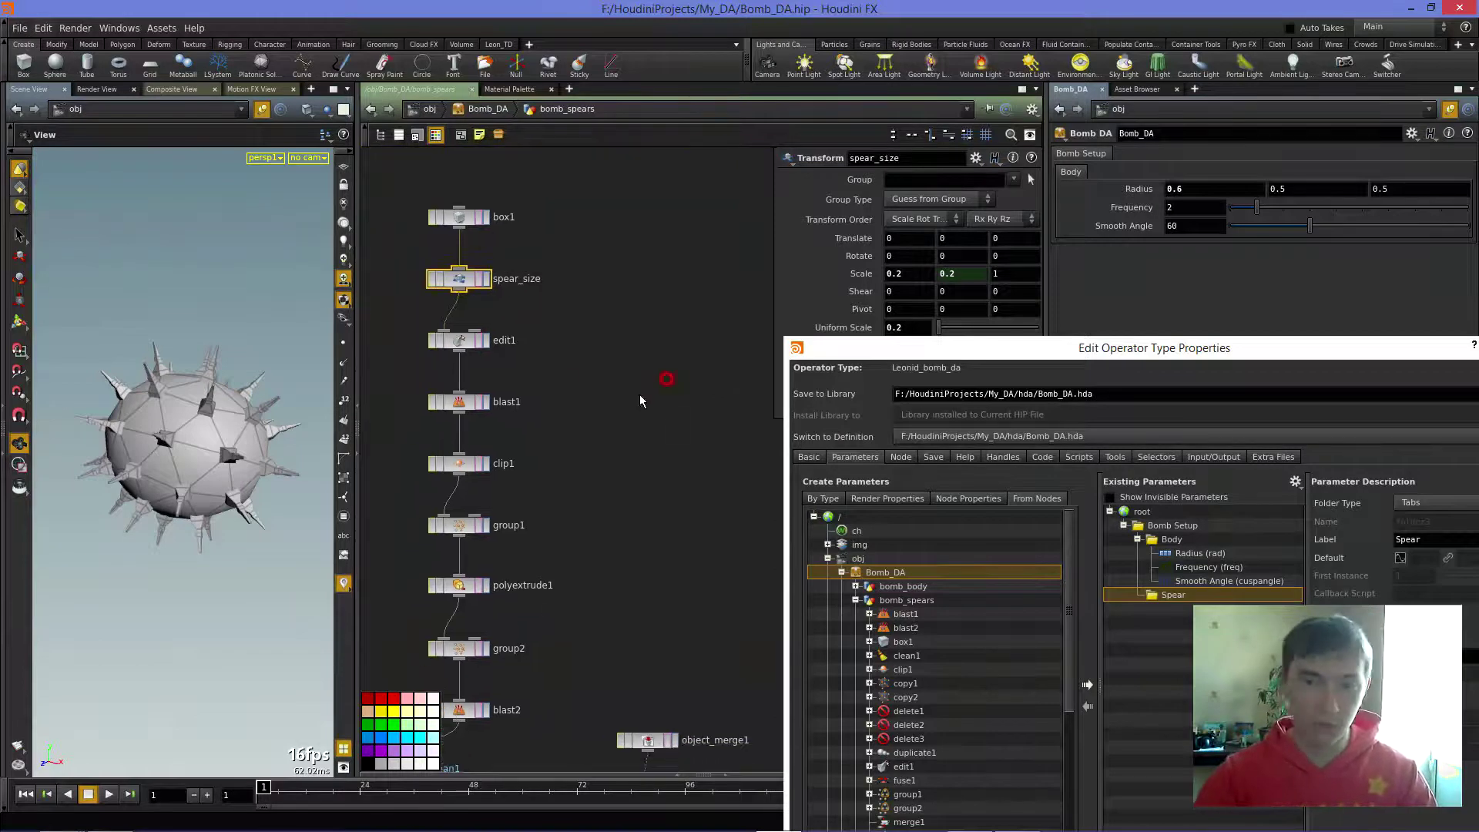
{"action": "double_click", "coordinate": [513, 340]}
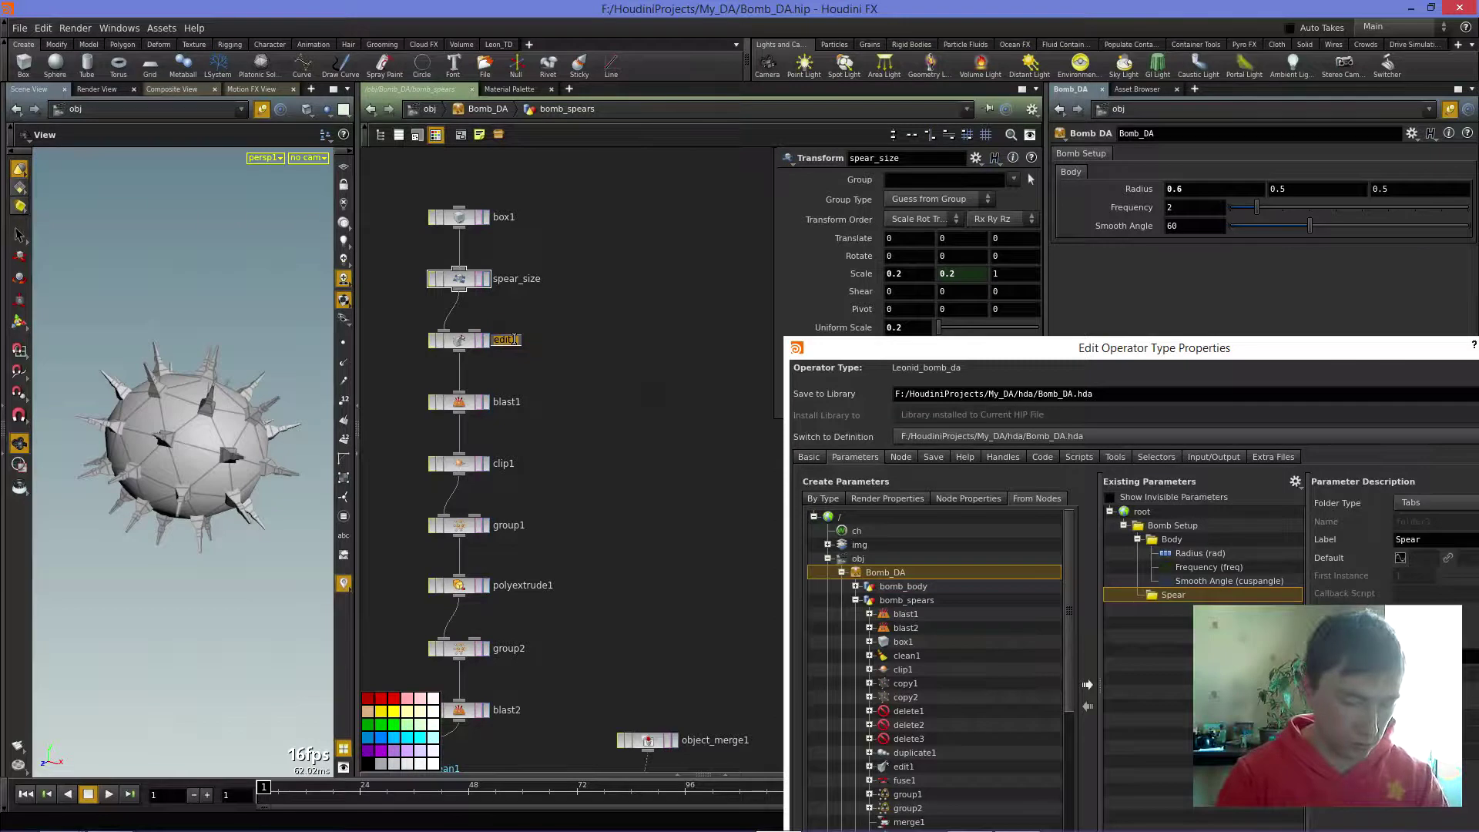
{"action": "type", "text": "taper"}
{"action": "key", "text": "Return"}
{"action": "mouse_move", "coordinate": [595, 438]}
{"action": "middle_mouse_down"}
{"action": "mouse_move", "coordinate": [670, 437]}
{"action": "mouse_move", "coordinate": [667, 416]}
{"action": "middle_mouse_up"}
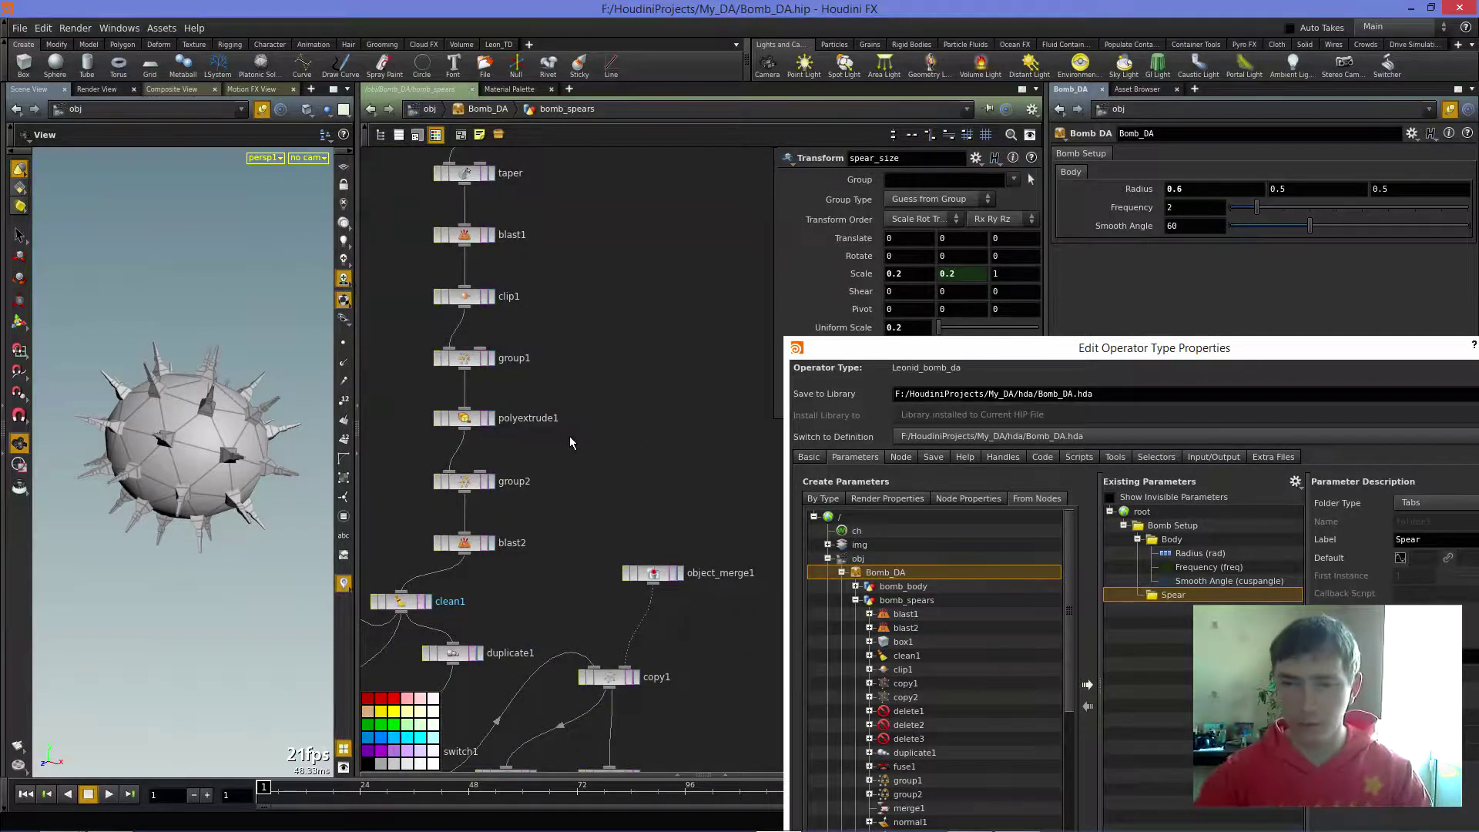
{"action": "scroll", "coordinate": [650, 464], "scroll_direction": "down", "scroll_amount": 3}
{"action": "scroll", "coordinate": [667, 368], "scroll_direction": "up", "scroll_amount": 3}
{"action": "middle_click_drag", "start_coordinate": [667, 367], "coordinate": [711, 363]}
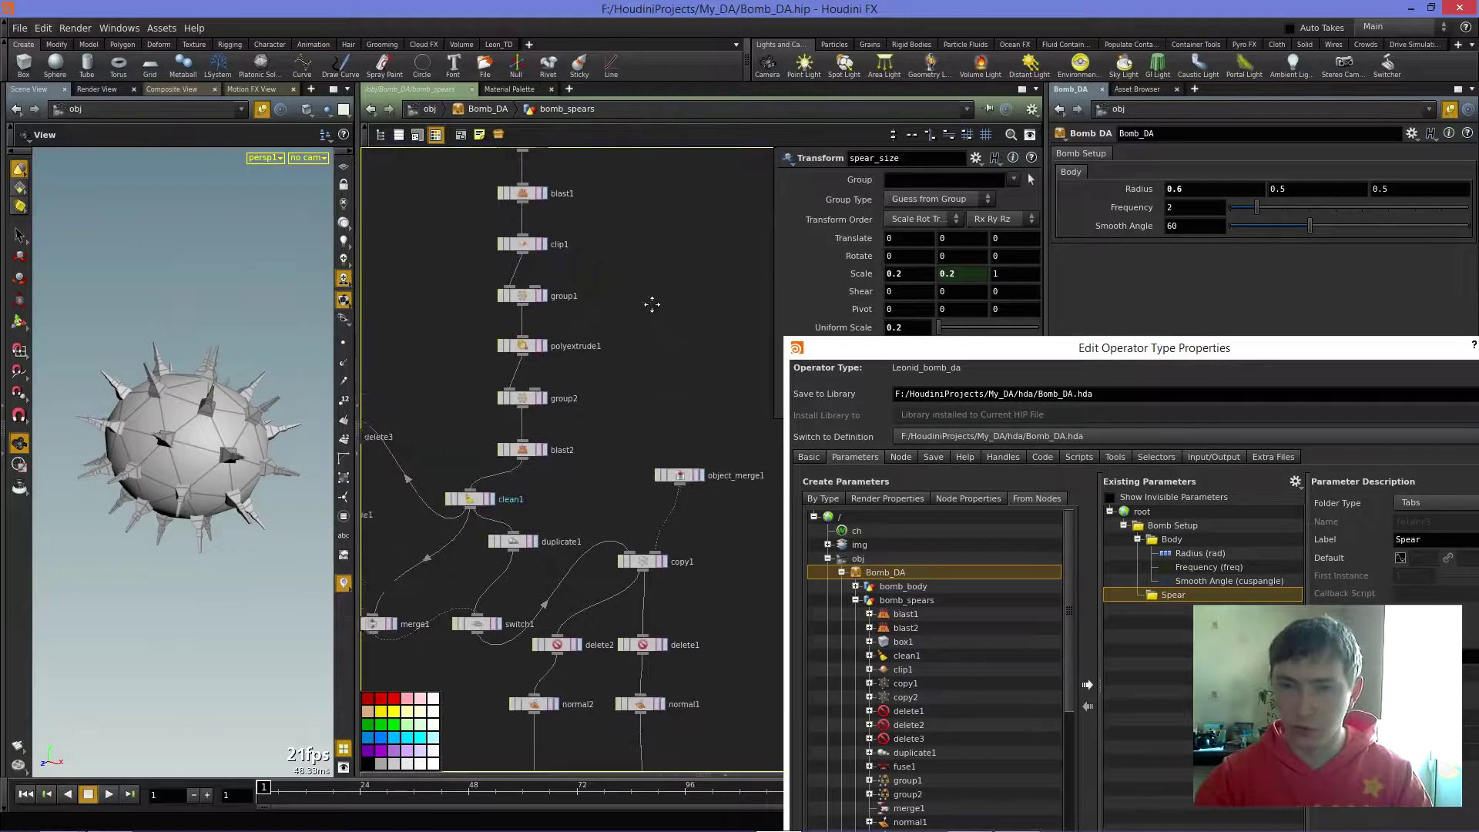
{"action": "middle_click_drag", "start_coordinate": [663, 300], "coordinate": [630, 399]}
{"action": "mouse_move", "coordinate": [1082, 339]}
{"action": "left_mouse_down"}
{"action": "mouse_move", "coordinate": [1081, 224]}
{"action": "mouse_move", "coordinate": [890, 137]}
{"action": "left_mouse_up"}
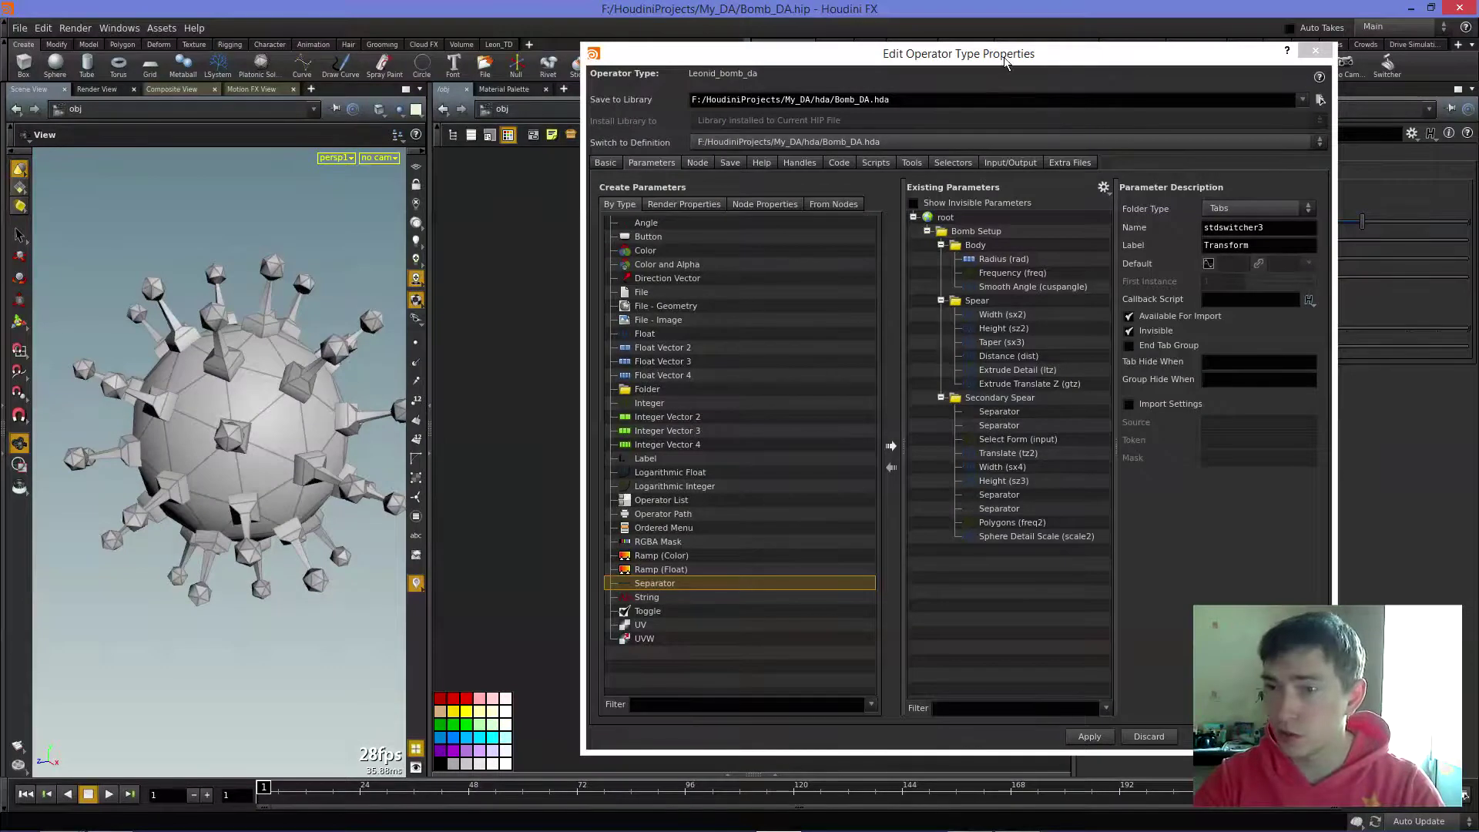
- Shift the Edit Operator Type Properties window further left
{"action": "left_click_drag", "start_coordinate": [1001, 67], "coordinate": [898, 60]}
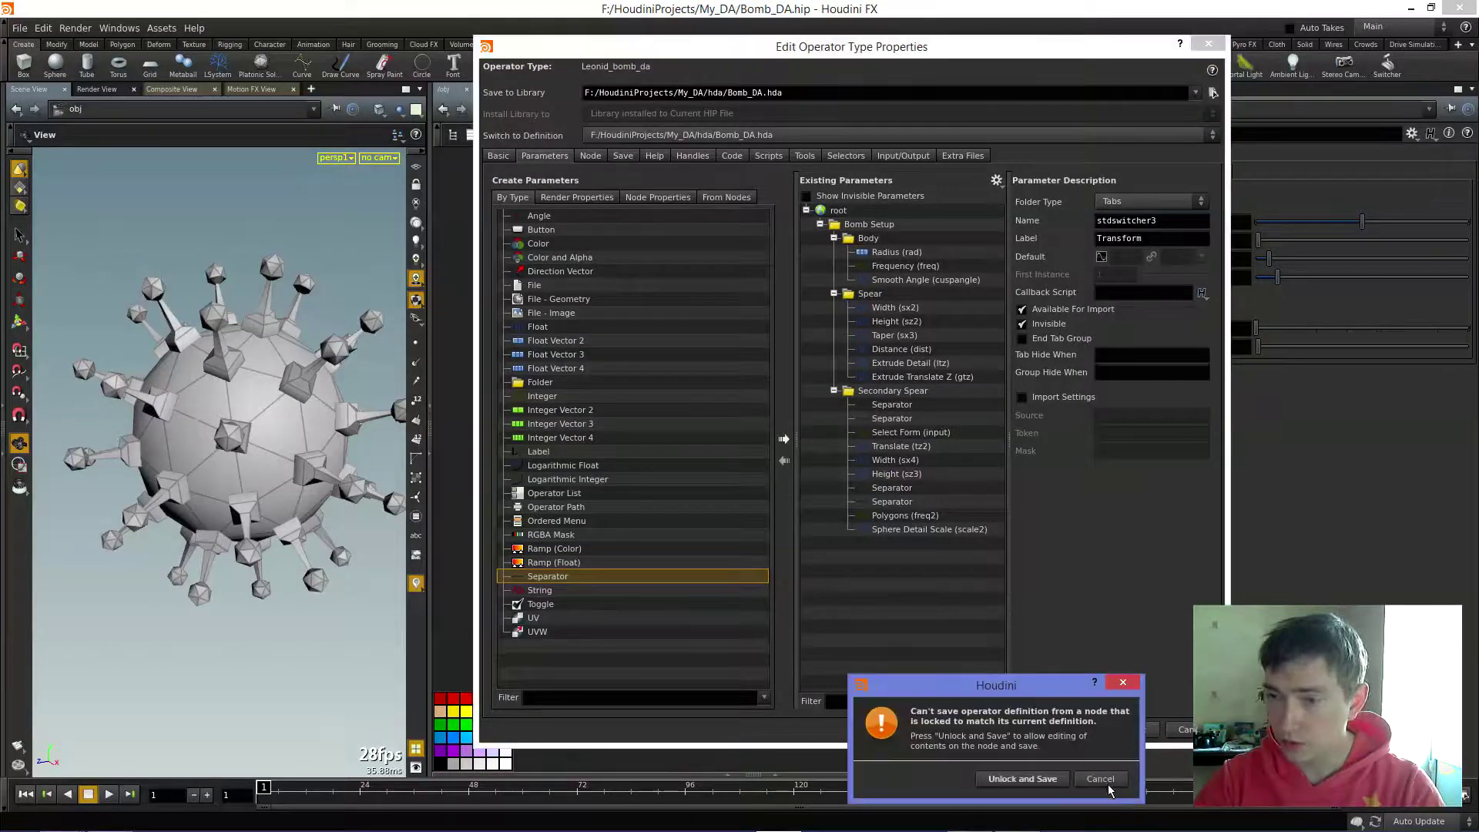
- Dismiss the save error, close Type Properties, and allow editing of Bomb_DA's contents
{"action": "left_click", "coordinate": [1103, 779]}
{"action": "left_click", "coordinate": [1131, 729]}
{"action": "scroll", "coordinate": [770, 424], "scroll_direction": "up", "scroll_amount": 1}
{"action": "right_click", "coordinate": [667, 363]}
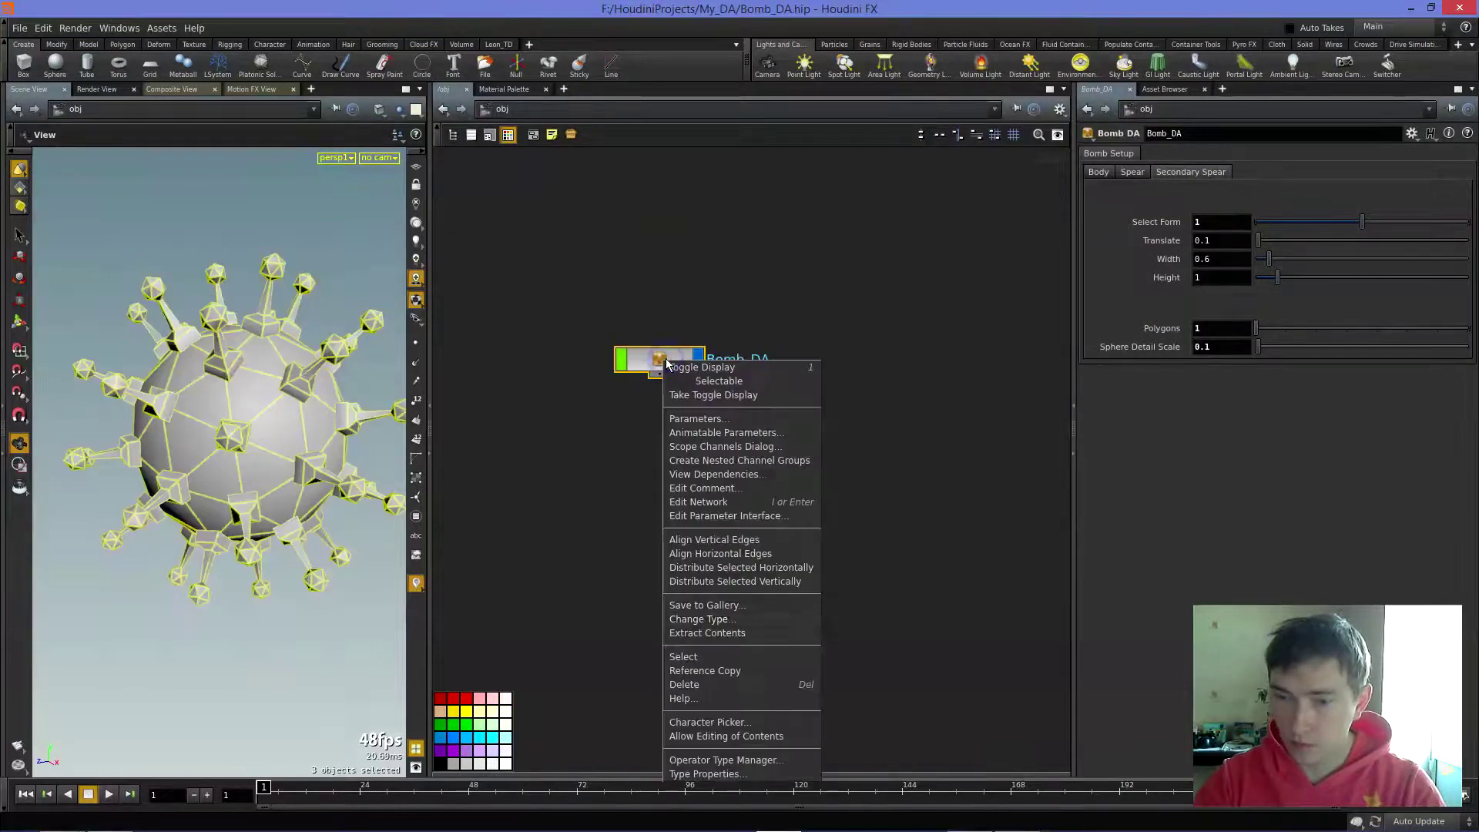
{"action": "left_click", "coordinate": [780, 732]}
{"action": "middle_click_drag", "start_coordinate": [734, 460], "coordinate": [774, 429]}
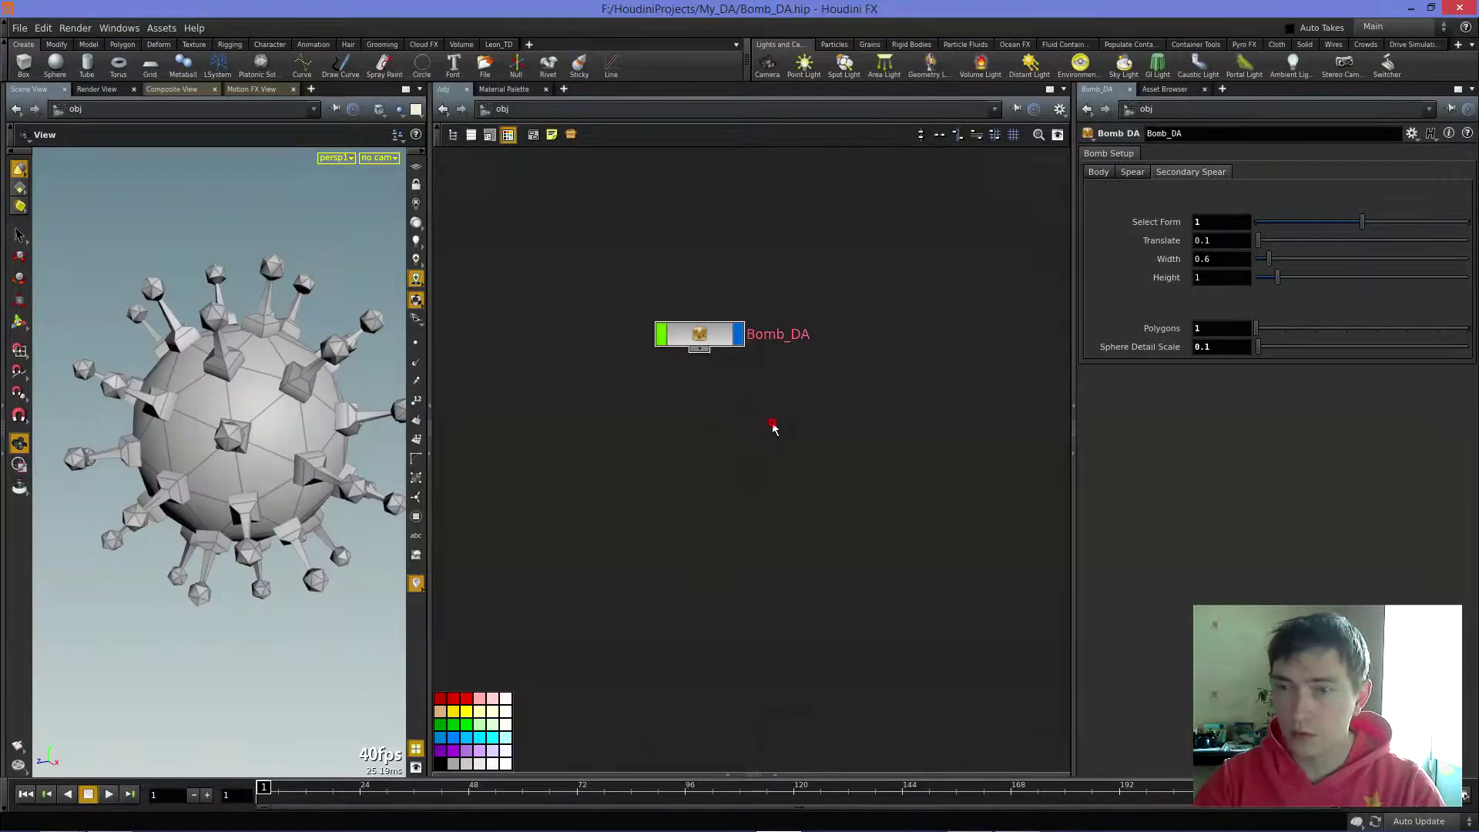
{"action": "double_click", "coordinate": [699, 342]}
- Match Bomb_DA to its current definition, then unlock its contents for editing again
{"action": "left_click", "coordinate": [501, 109]}
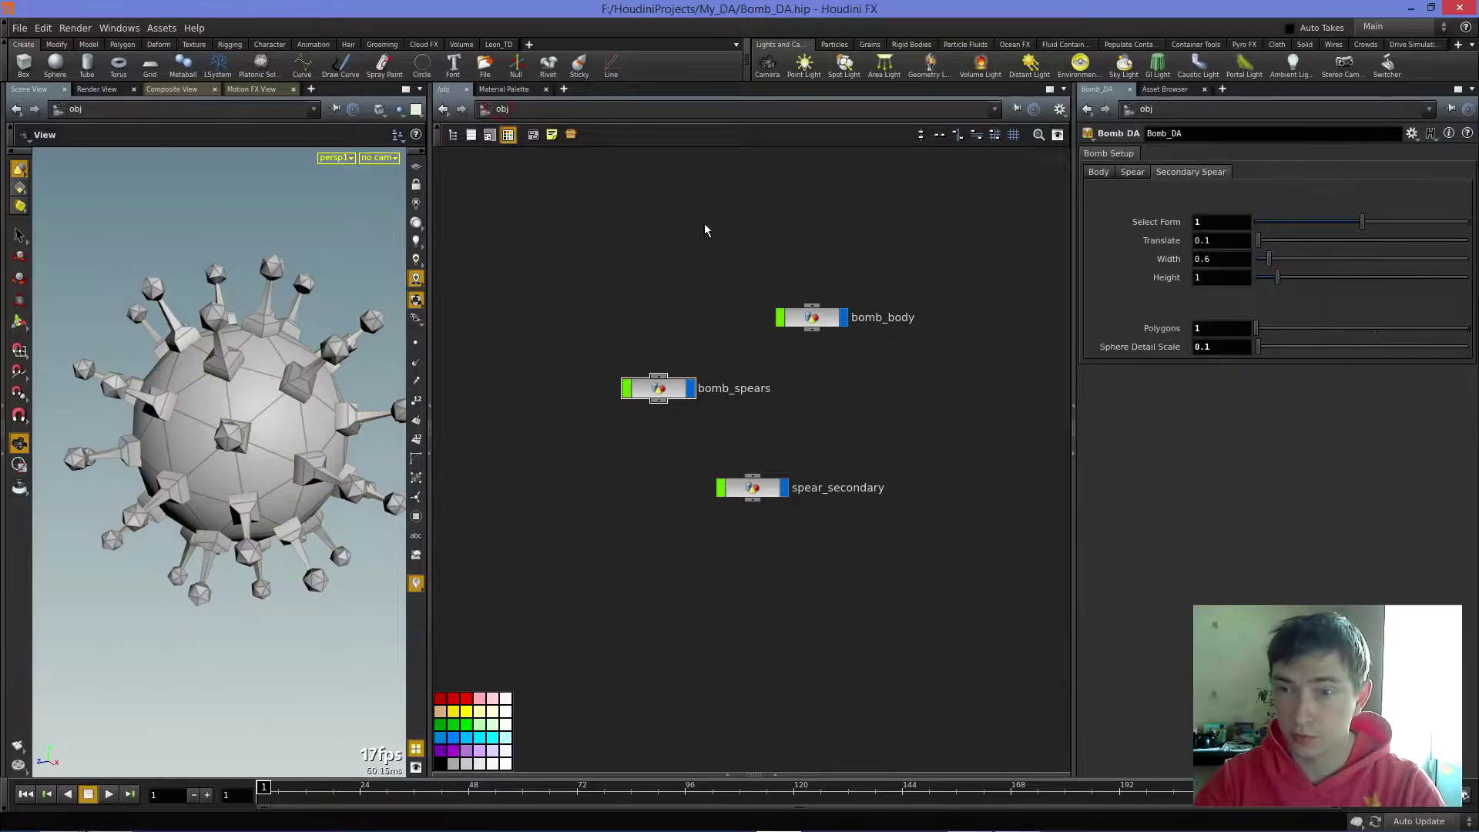
{"action": "left_click", "coordinate": [699, 336]}
{"action": "right_click", "coordinate": [700, 339]}
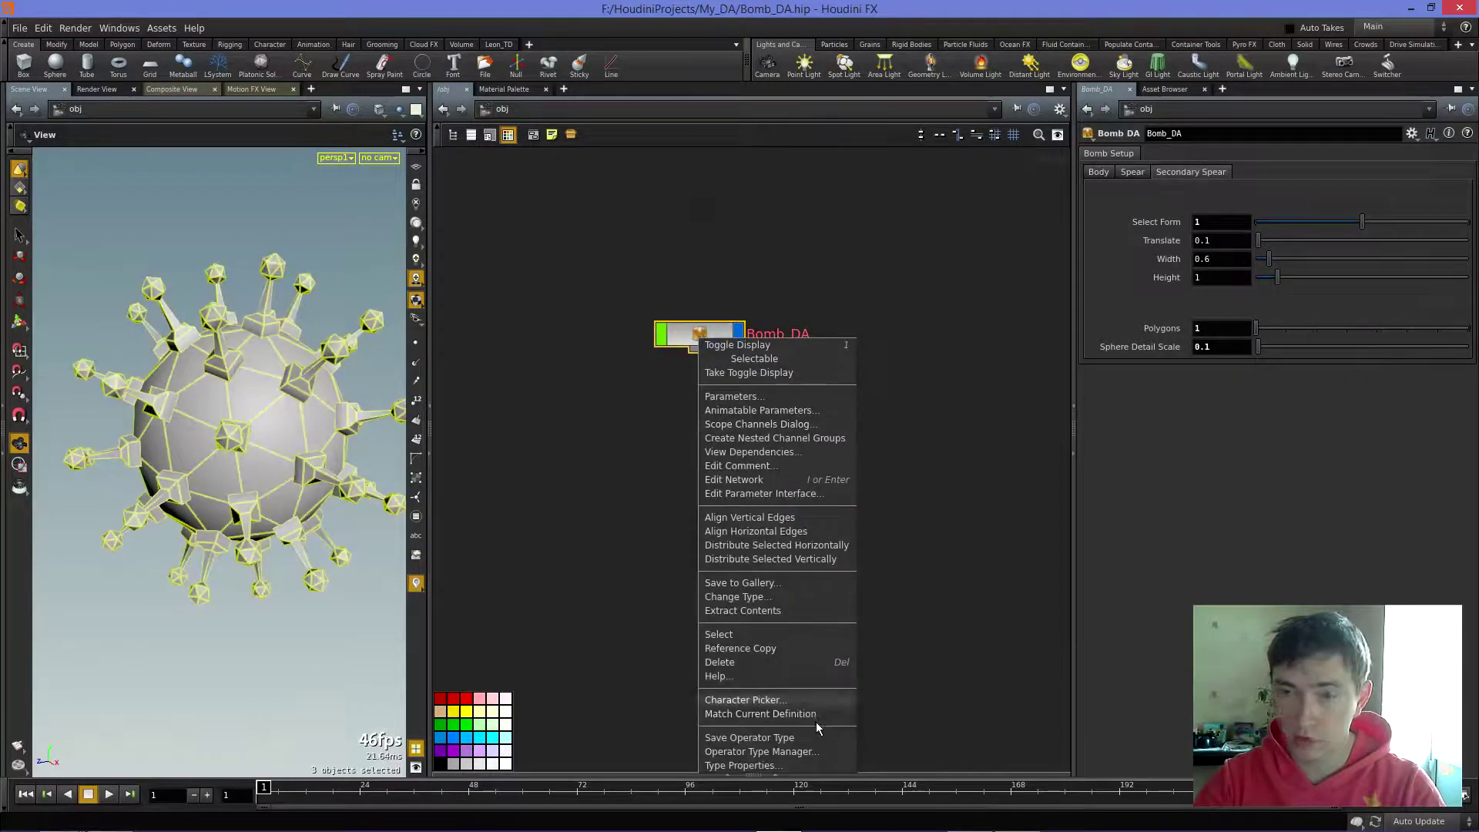
{"action": "left_click", "coordinate": [760, 714]}
{"action": "left_click", "coordinate": [736, 503]}
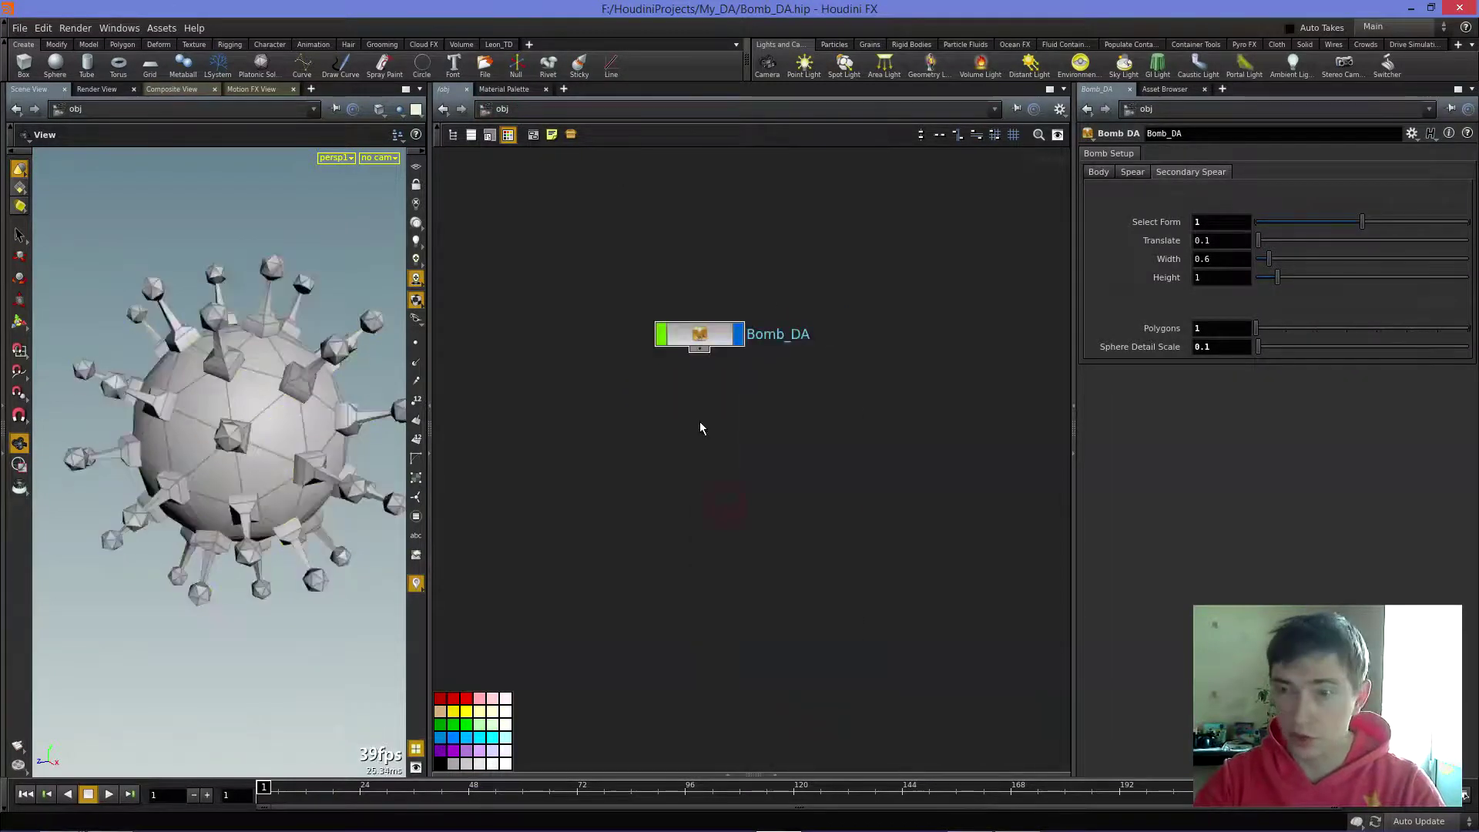
{"action": "left_click", "coordinate": [705, 337]}
{"action": "right_click", "coordinate": [706, 337]}
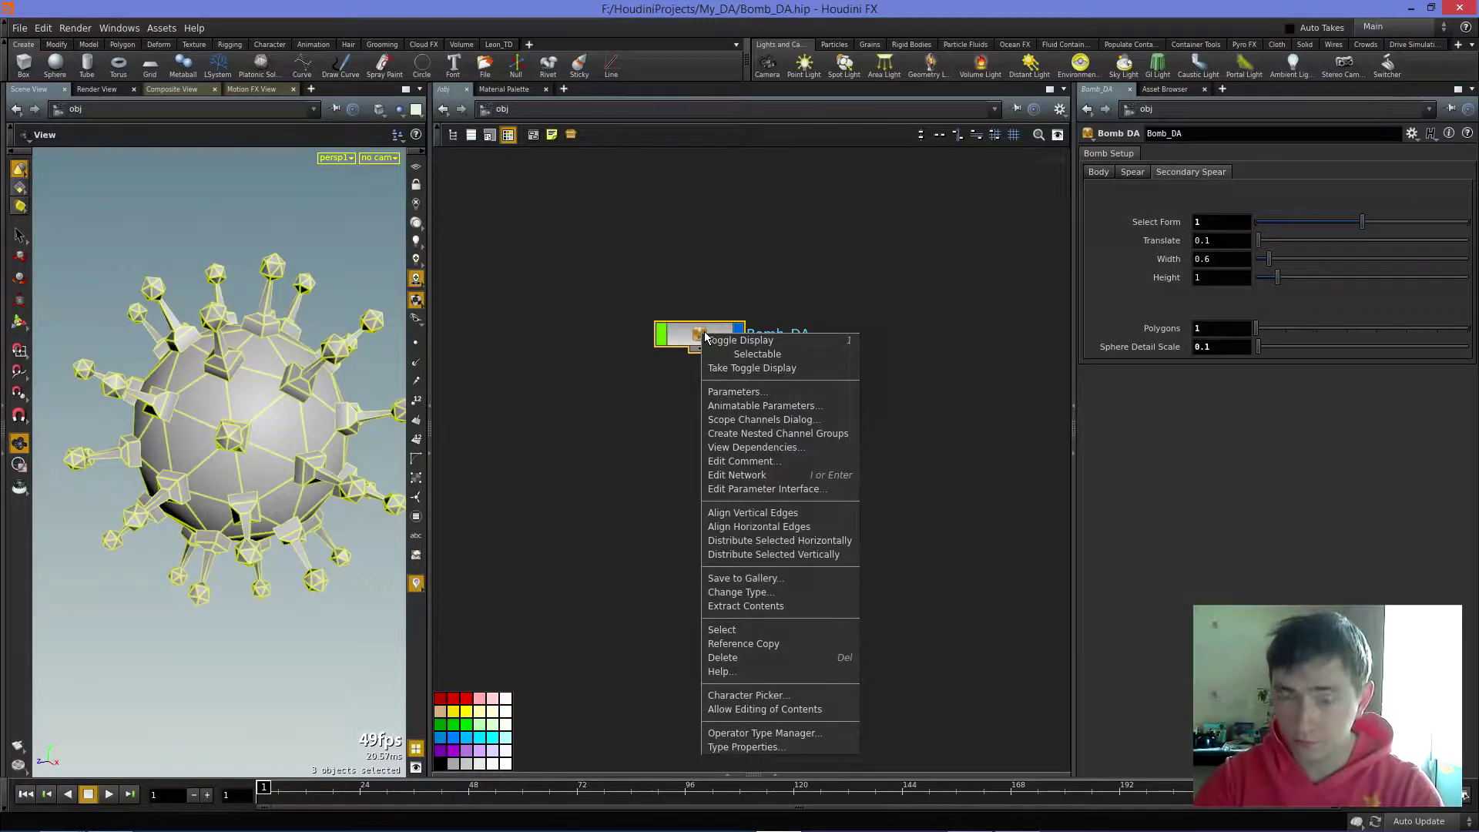
{"action": "left_click", "coordinate": [801, 709]}
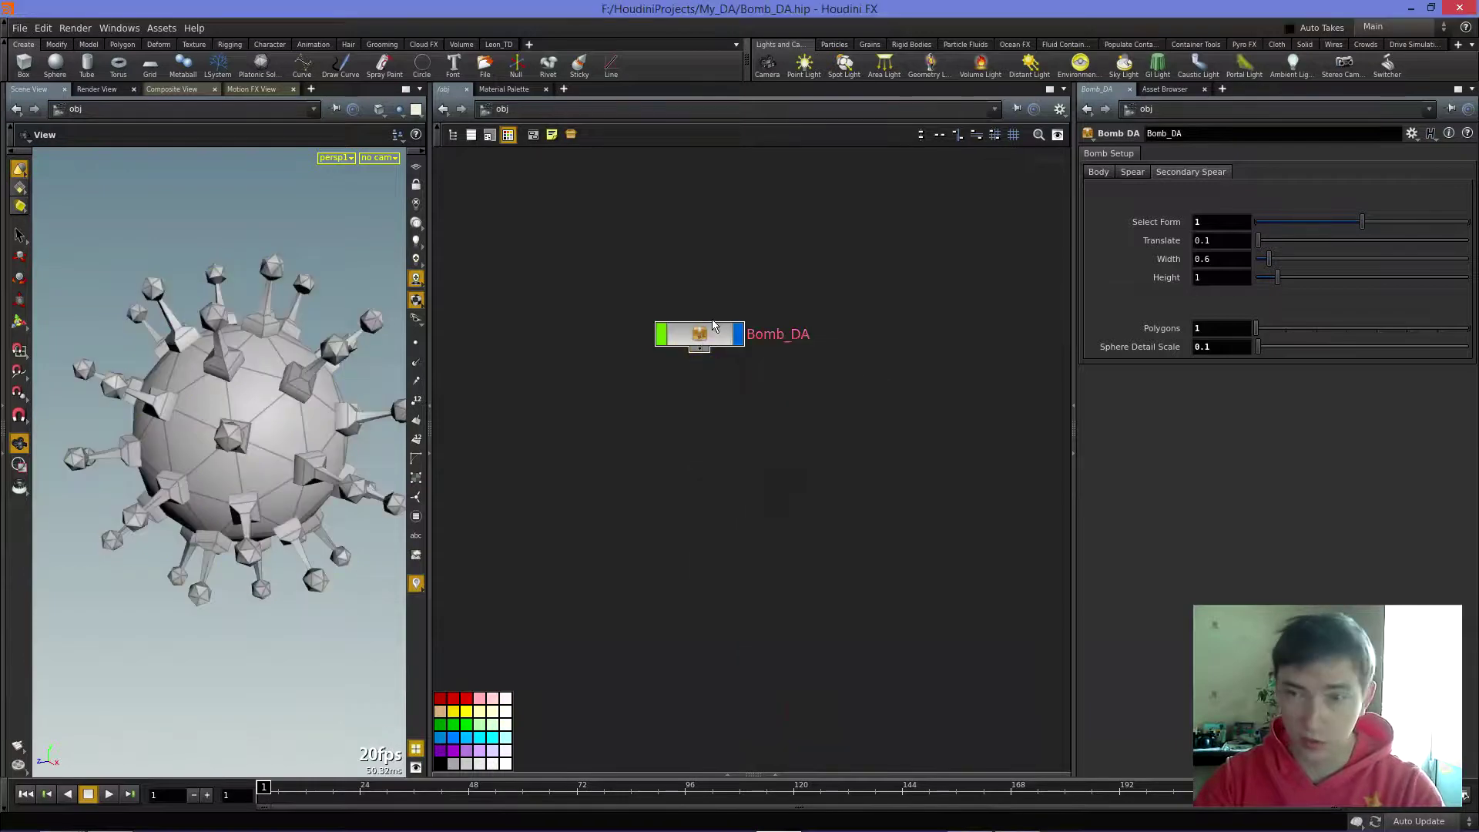
- Inside Bomb_DA's bomb_spears network, display and inspect group3 on the sphere1 branch
{"action": "double_click", "coordinate": [712, 338]}
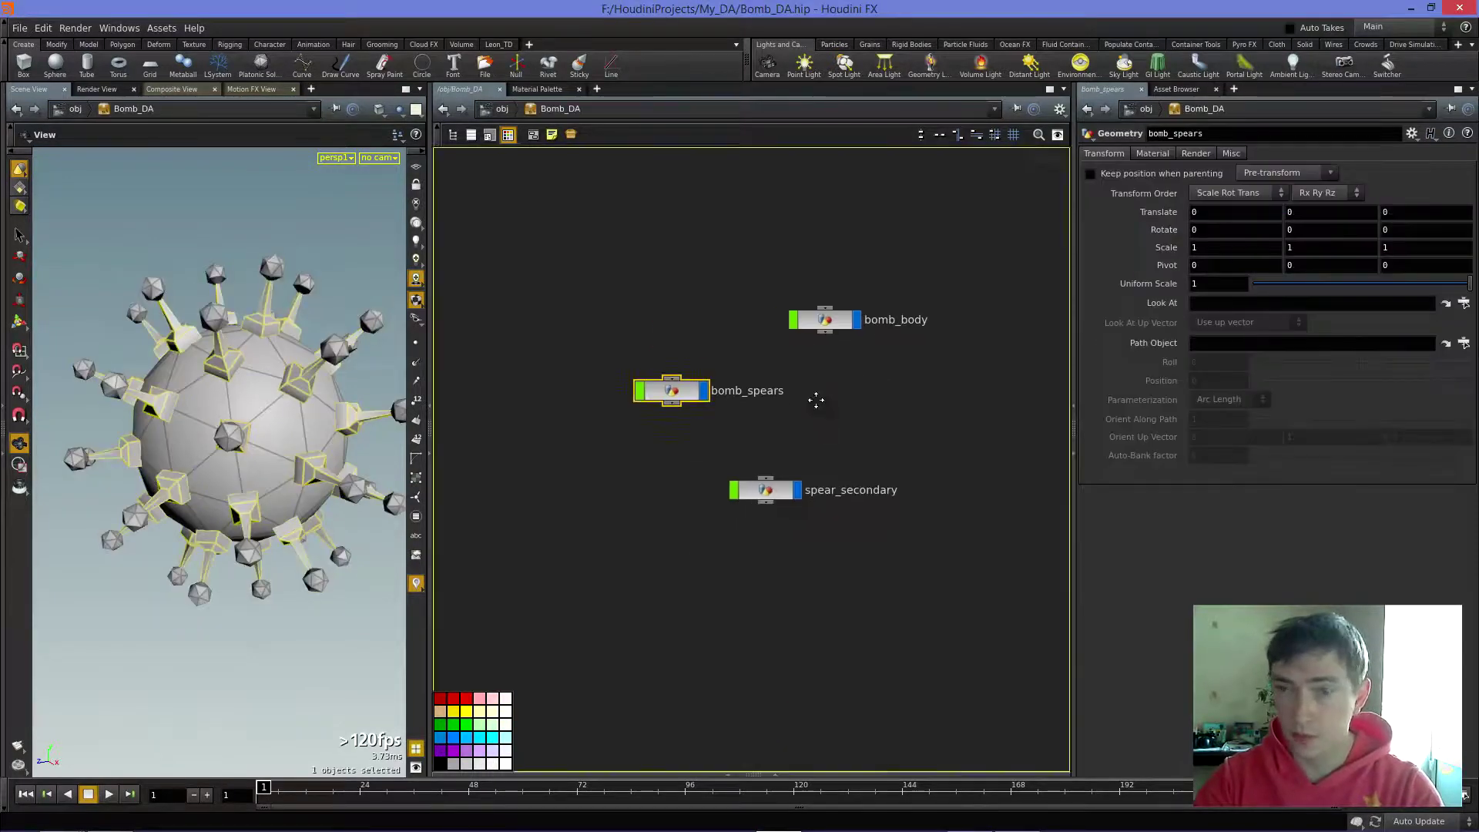
{"action": "left_click", "coordinate": [823, 416]}
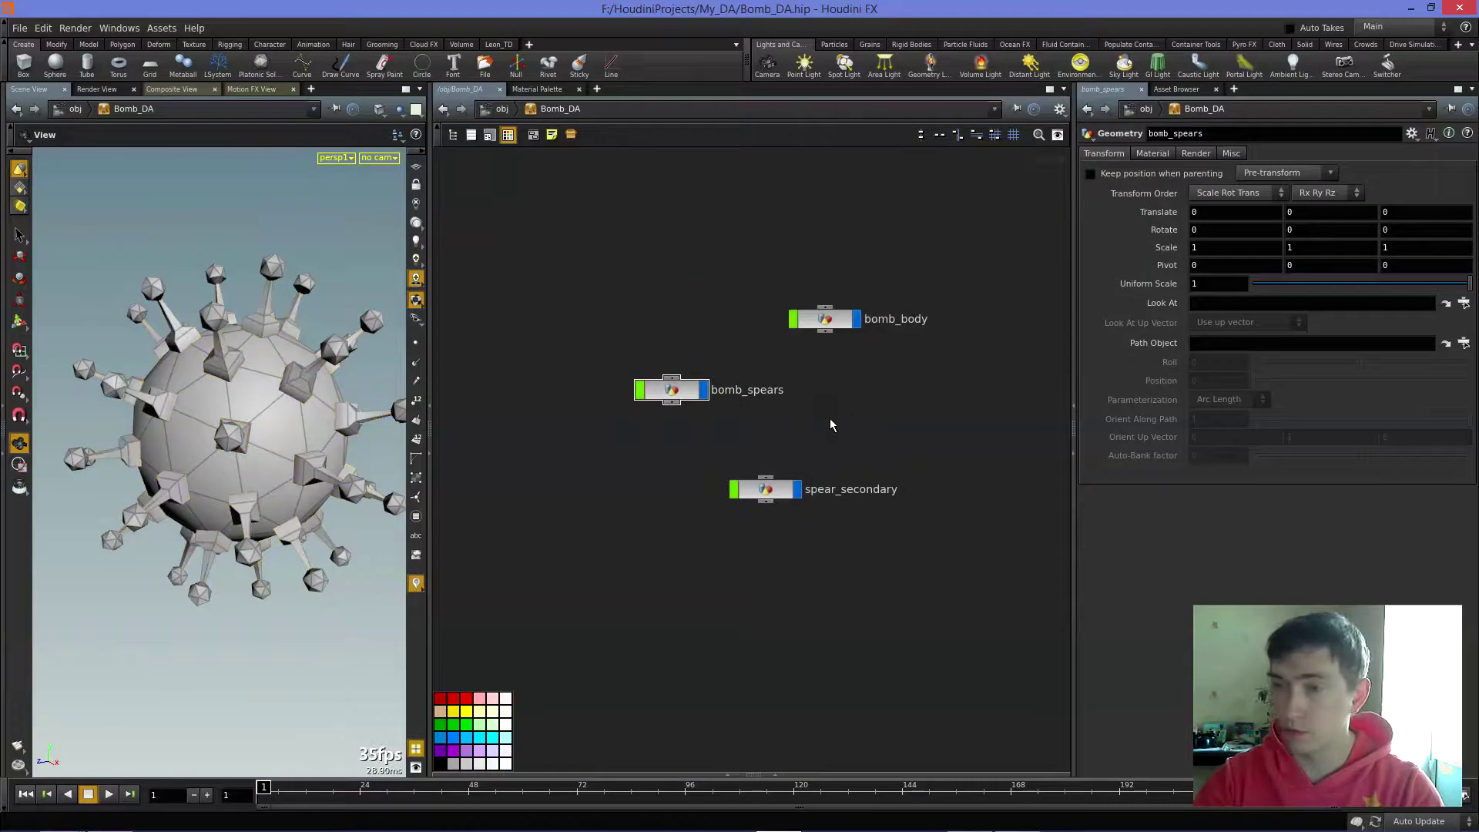
{"action": "scroll", "coordinate": [830, 424], "scroll_direction": "up", "scroll_amount": 1}
{"action": "scroll", "coordinate": [839, 445], "scroll_direction": "down", "scroll_amount": 2}
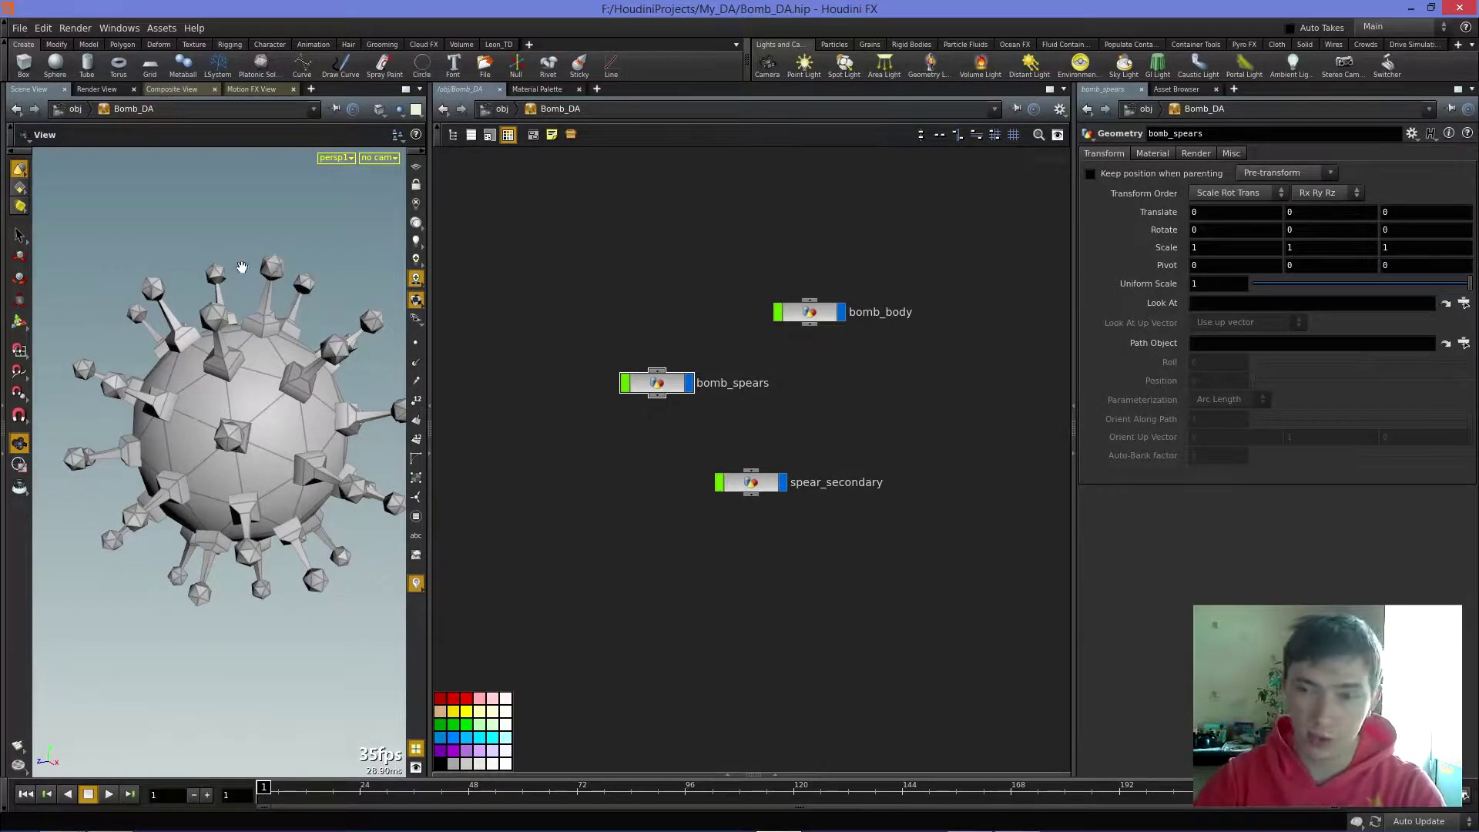
{"action": "double_click", "coordinate": [682, 391]}
{"action": "mouse_move", "coordinate": [738, 491]}
{"action": "middle_mouse_down"}
{"action": "mouse_move", "coordinate": [722, 485]}
{"action": "mouse_move", "coordinate": [924, 497]}
{"action": "middle_mouse_up"}
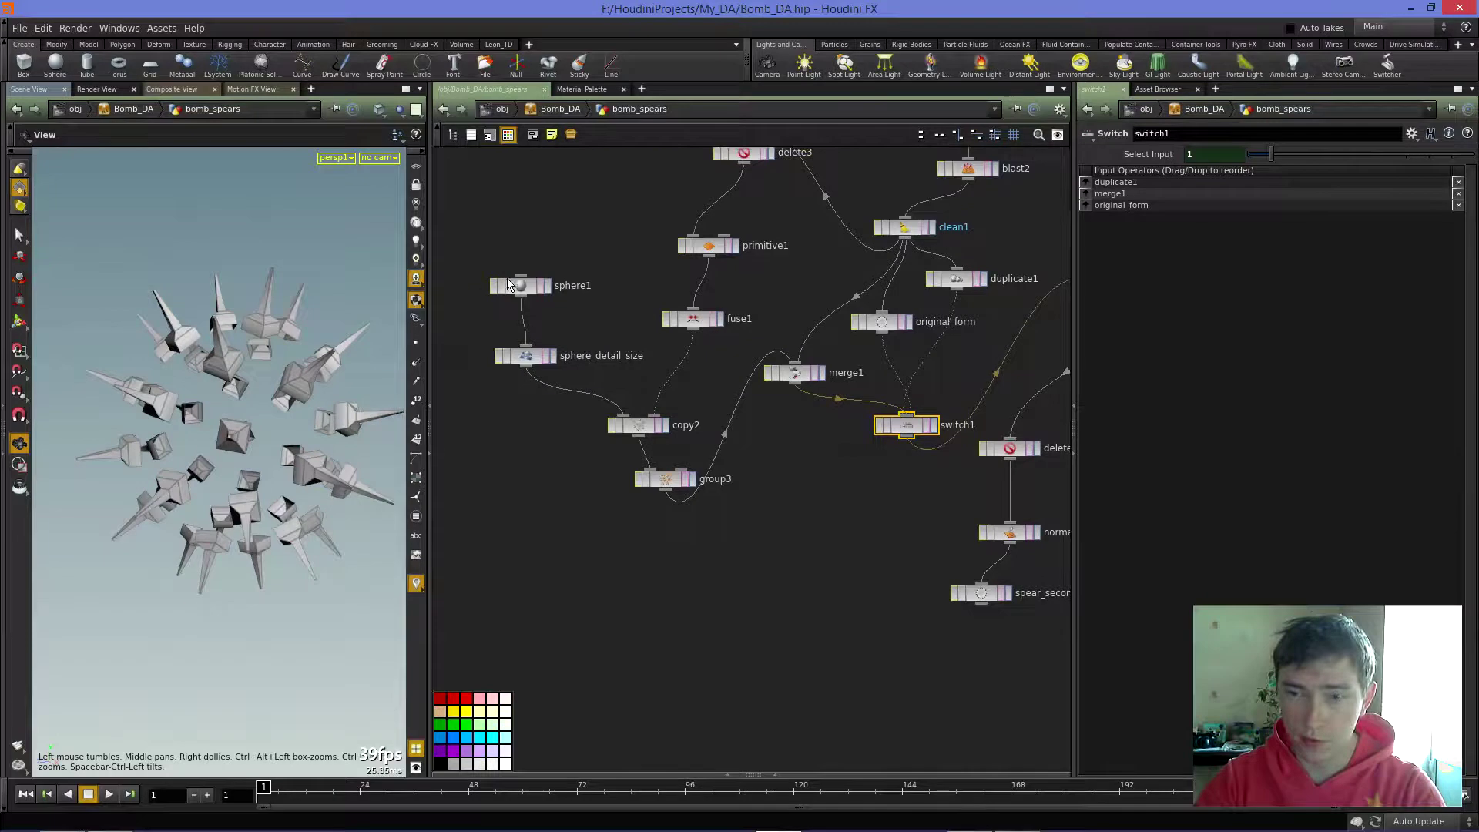
{"action": "left_click", "coordinate": [692, 478]}
{"action": "middle_click_drag", "start_coordinate": [743, 510], "coordinate": [722, 508]}
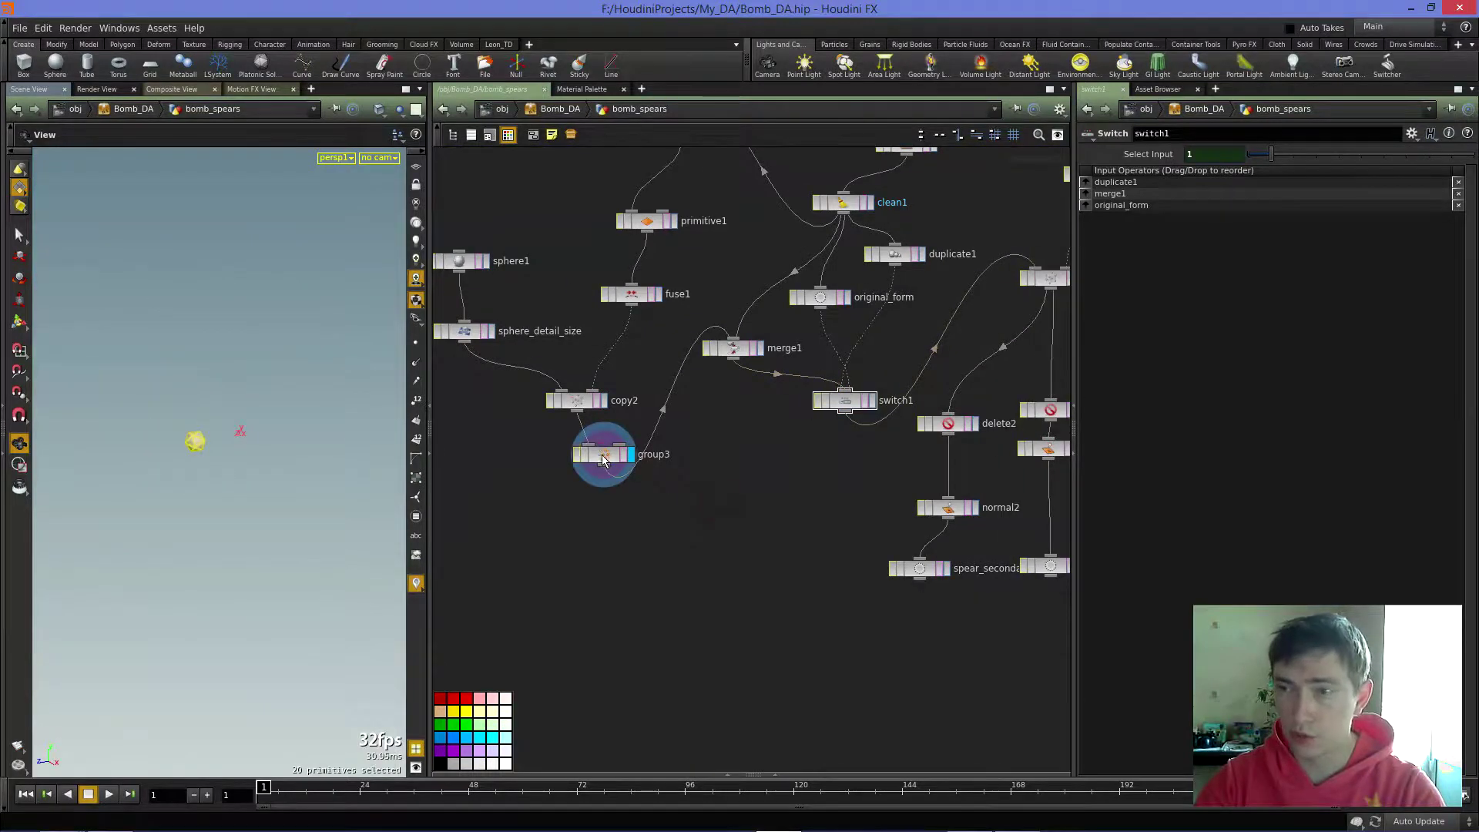
{"action": "left_click", "coordinate": [604, 461]}
{"action": "middle_click_drag", "start_coordinate": [797, 463], "coordinate": [728, 464]}
{"action": "left_click", "coordinate": [728, 463]}
- Check delete2's spearsecondary_1 group and duplicate1's copy groups
{"action": "left_click", "coordinate": [850, 425]}
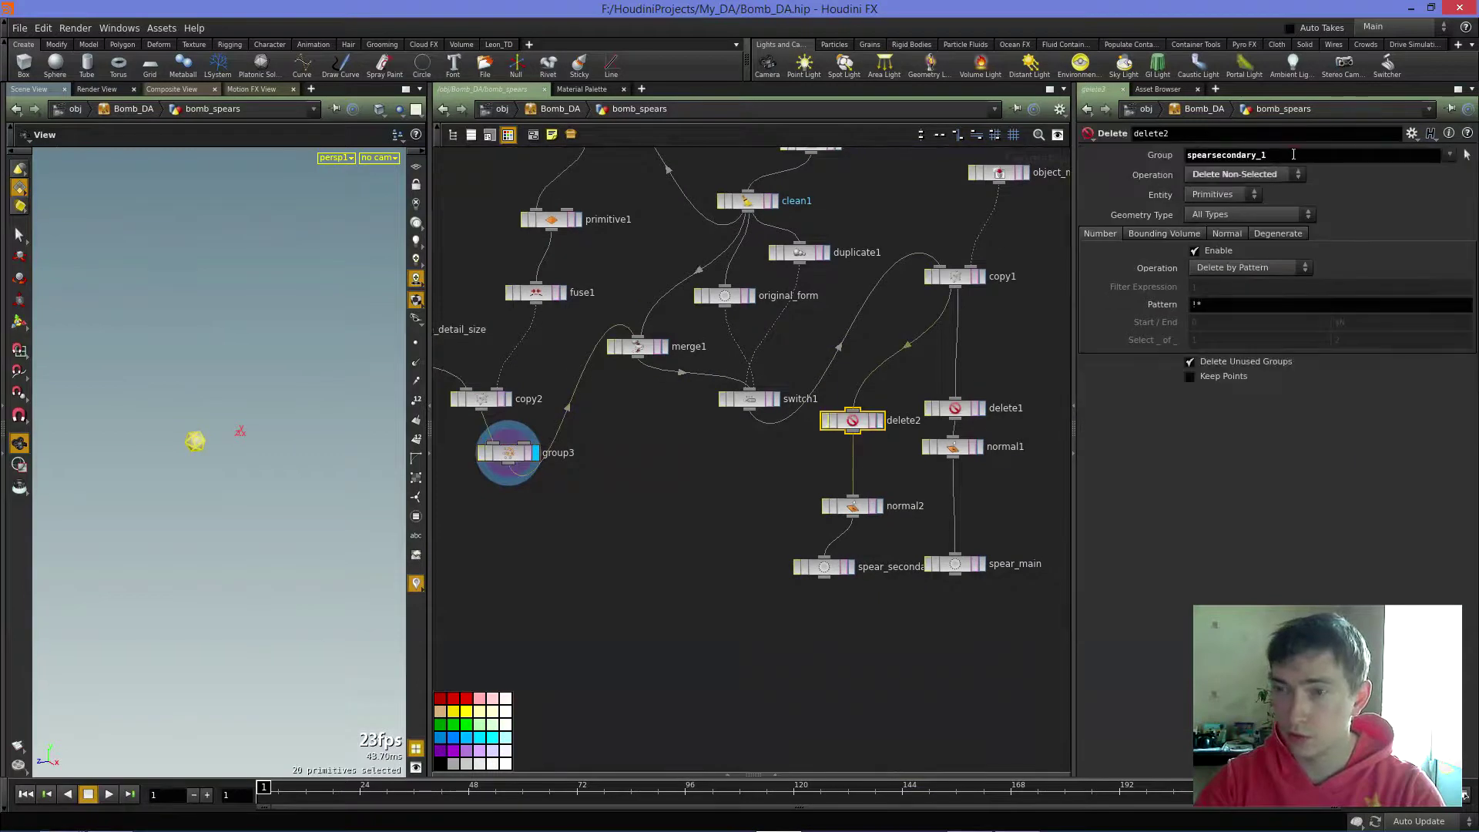
{"action": "left_click_drag", "start_coordinate": [1293, 154], "coordinate": [1089, 166]}
{"action": "mouse_move", "coordinate": [734, 470]}
{"action": "middle_mouse_down"}
{"action": "mouse_move", "coordinate": [717, 495]}
{"action": "mouse_move", "coordinate": [628, 502]}
{"action": "mouse_move", "coordinate": [673, 548]}
{"action": "middle_mouse_up"}
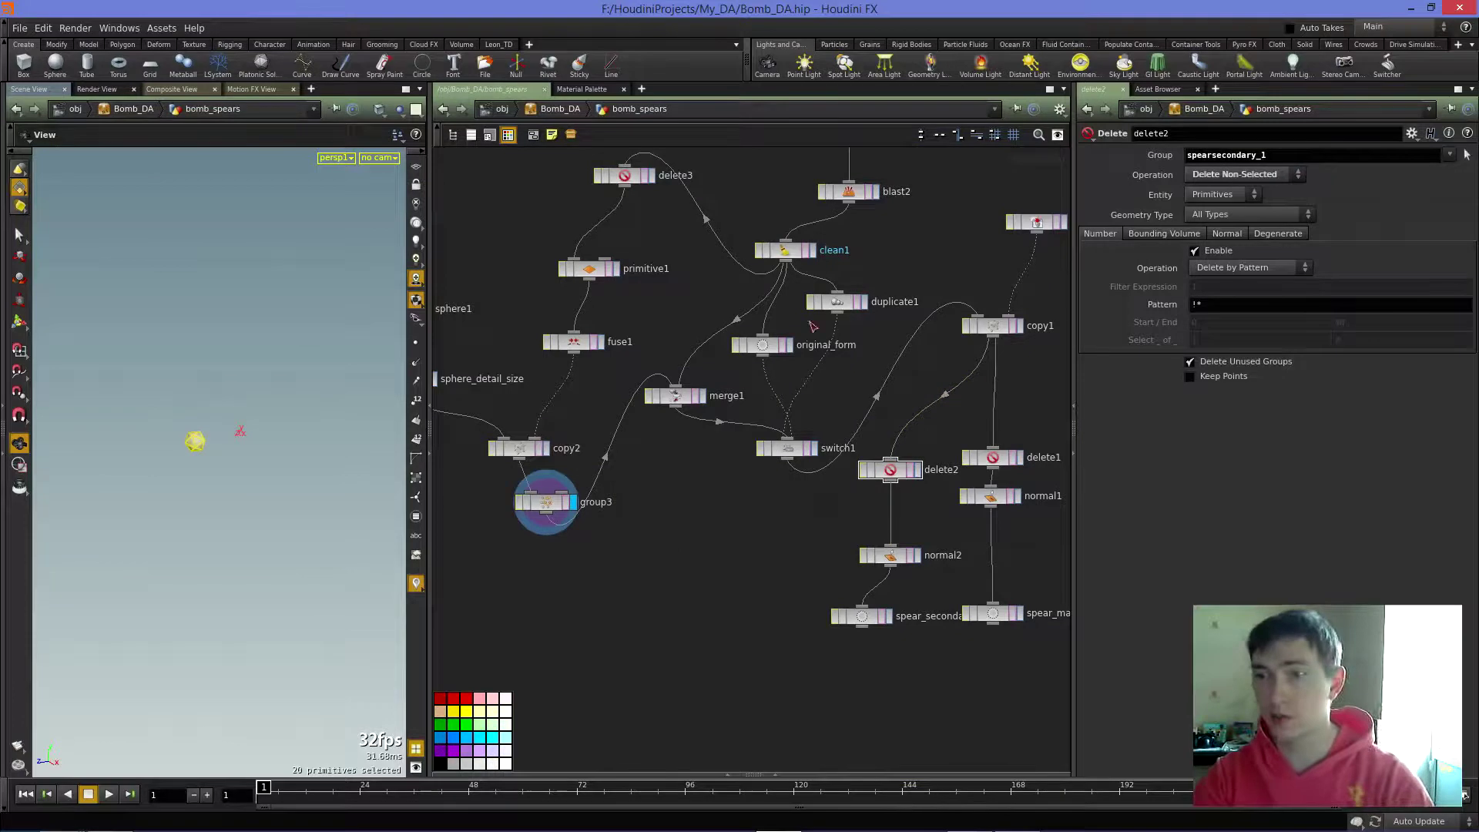
{"action": "left_click", "coordinate": [837, 301]}
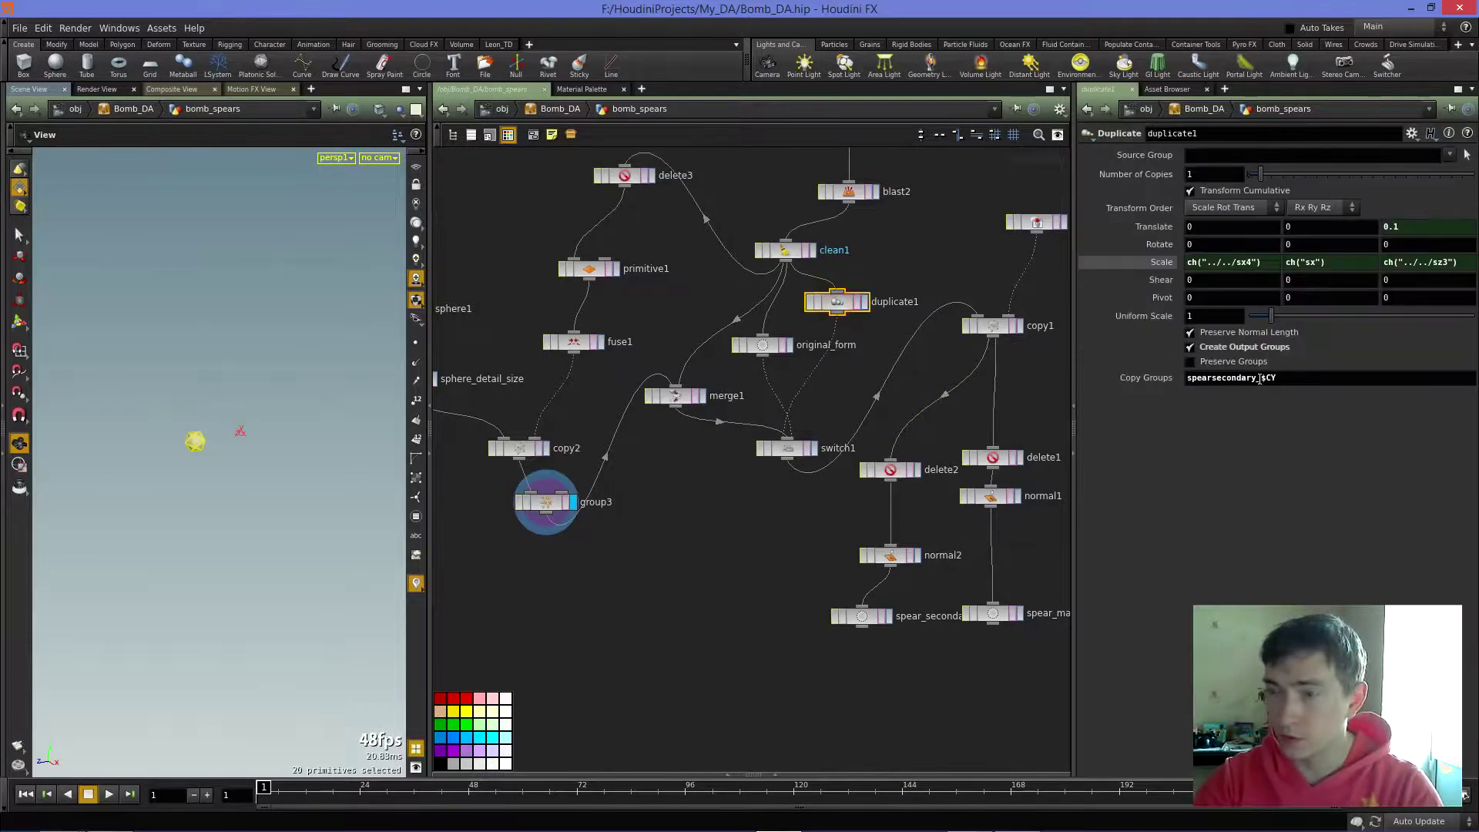
{"action": "left_click", "coordinate": [663, 557]}
{"action": "middle_click_drag", "start_coordinate": [700, 557], "coordinate": [717, 569]}
{"action": "middle_click_drag", "start_coordinate": [697, 490], "coordinate": [599, 457]}
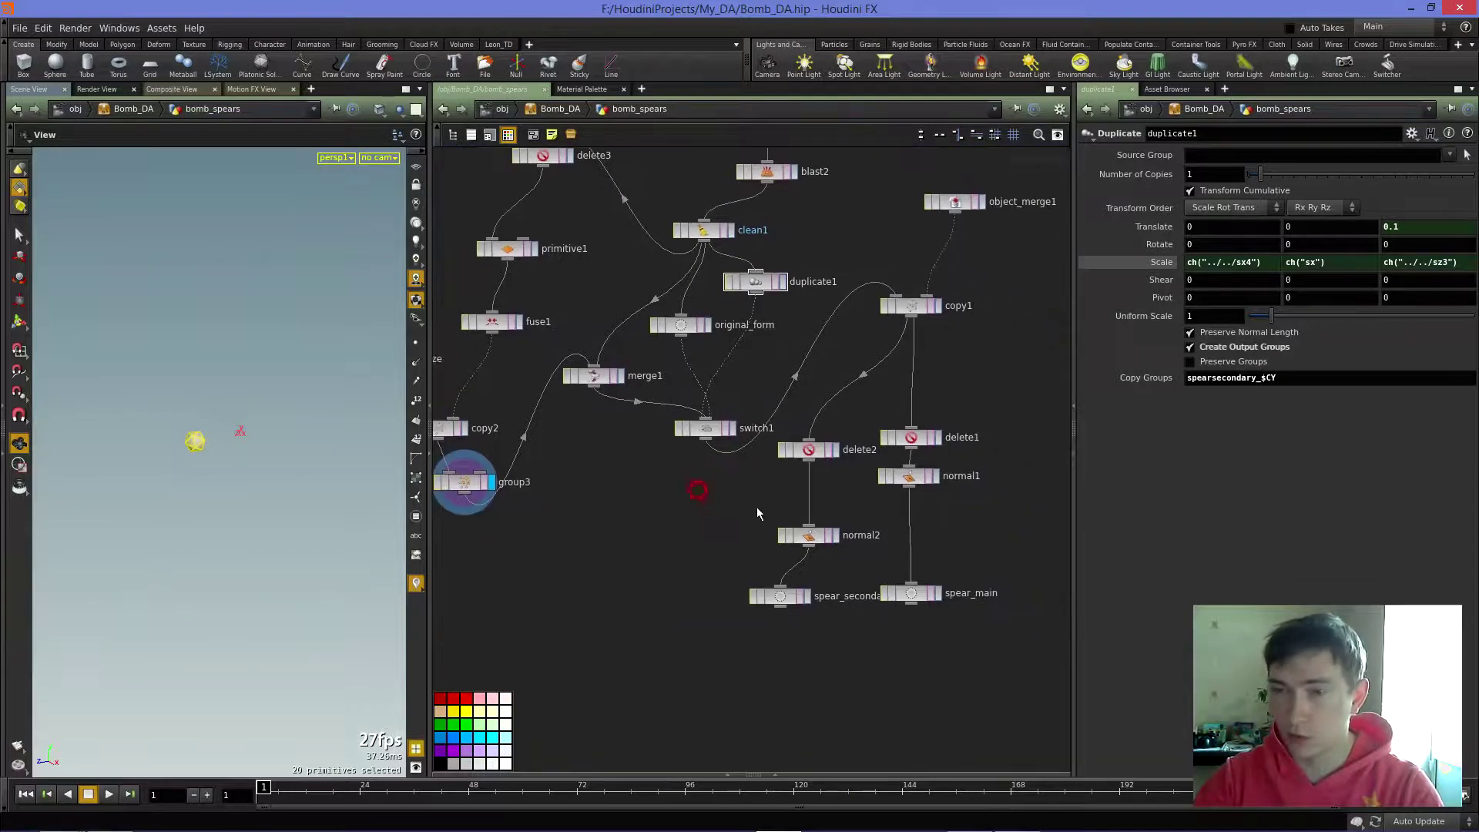
{"action": "scroll", "coordinate": [990, 545], "scroll_direction": "down", "scroll_amount": 2}
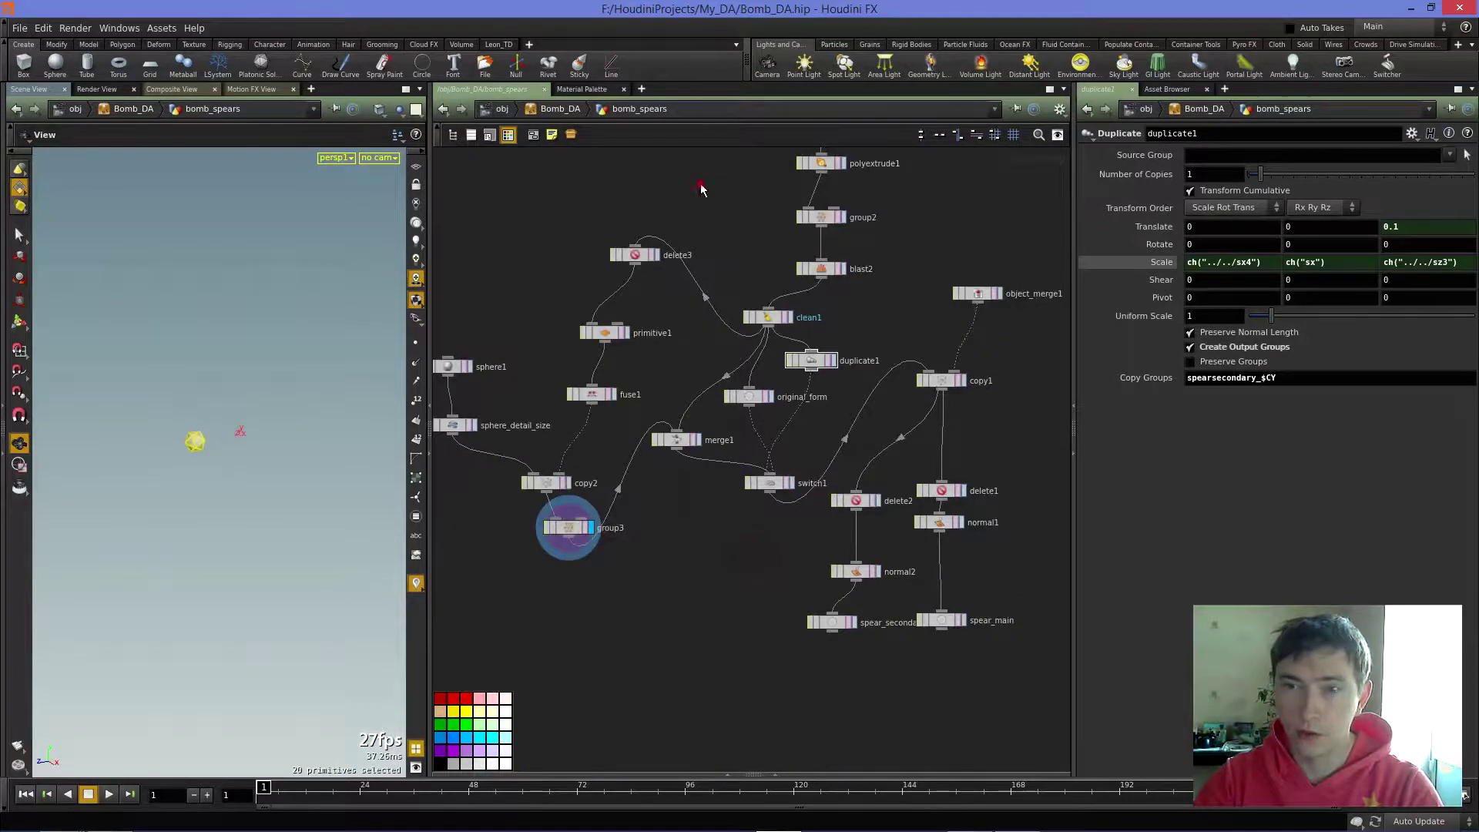
- Redisplay spear_main inside bomb_spears and return to the obj level
{"action": "key", "text": "u"}
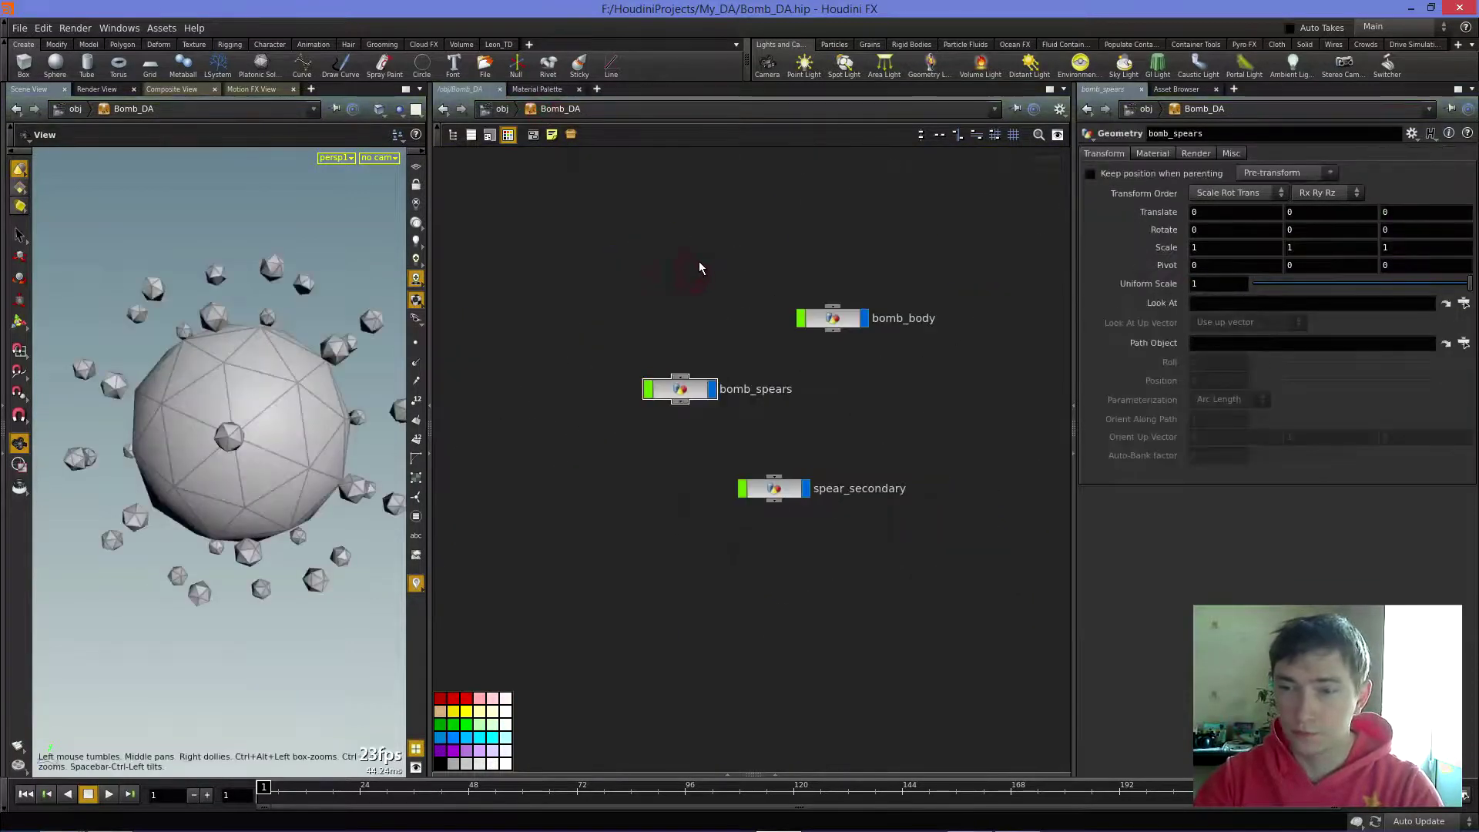
{"action": "double_click", "coordinate": [675, 382]}
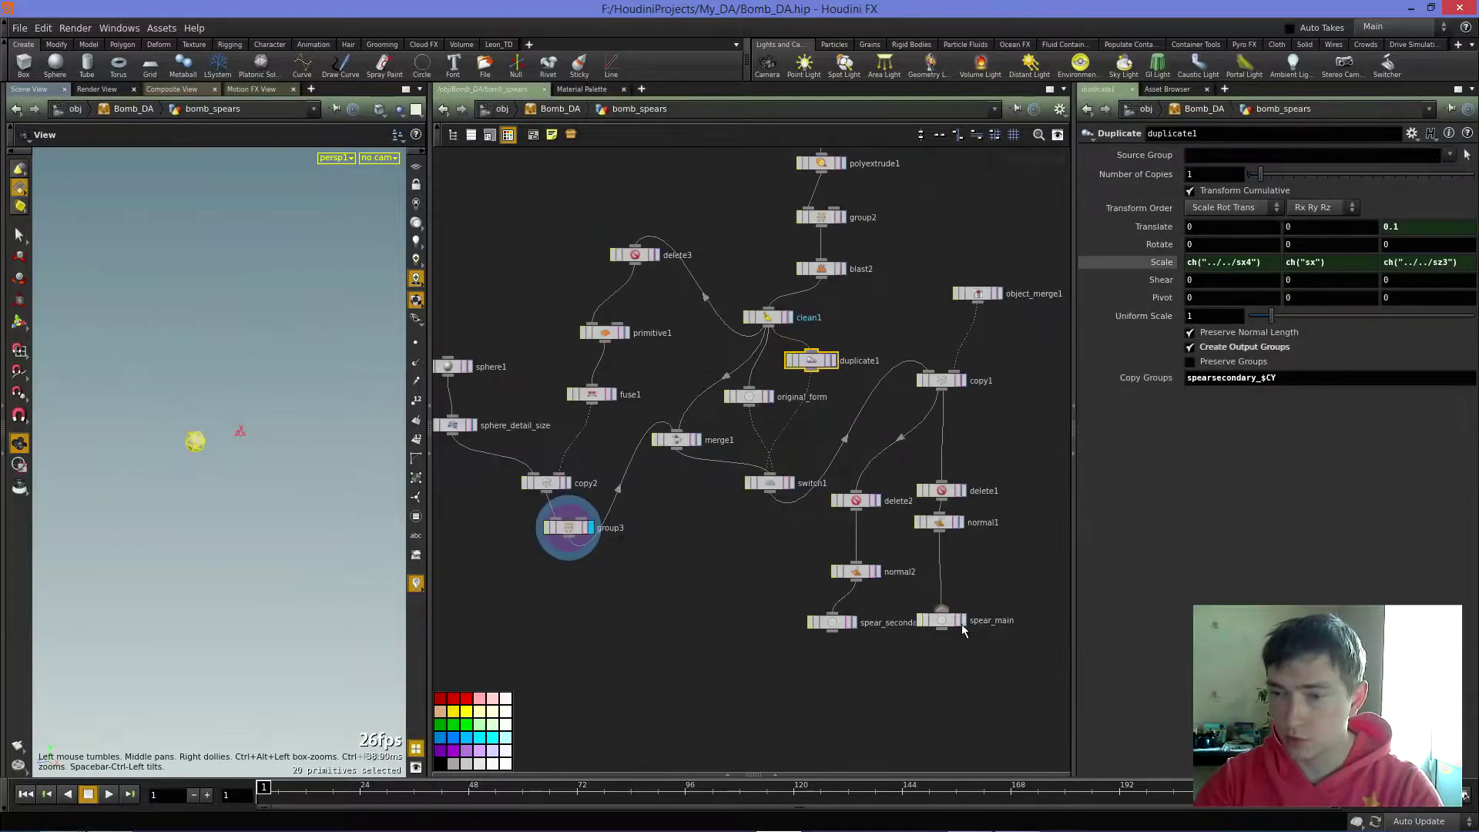
{"action": "left_click", "coordinate": [964, 622]}
{"action": "key", "text": "u"}
{"action": "left_click", "coordinate": [506, 110]}
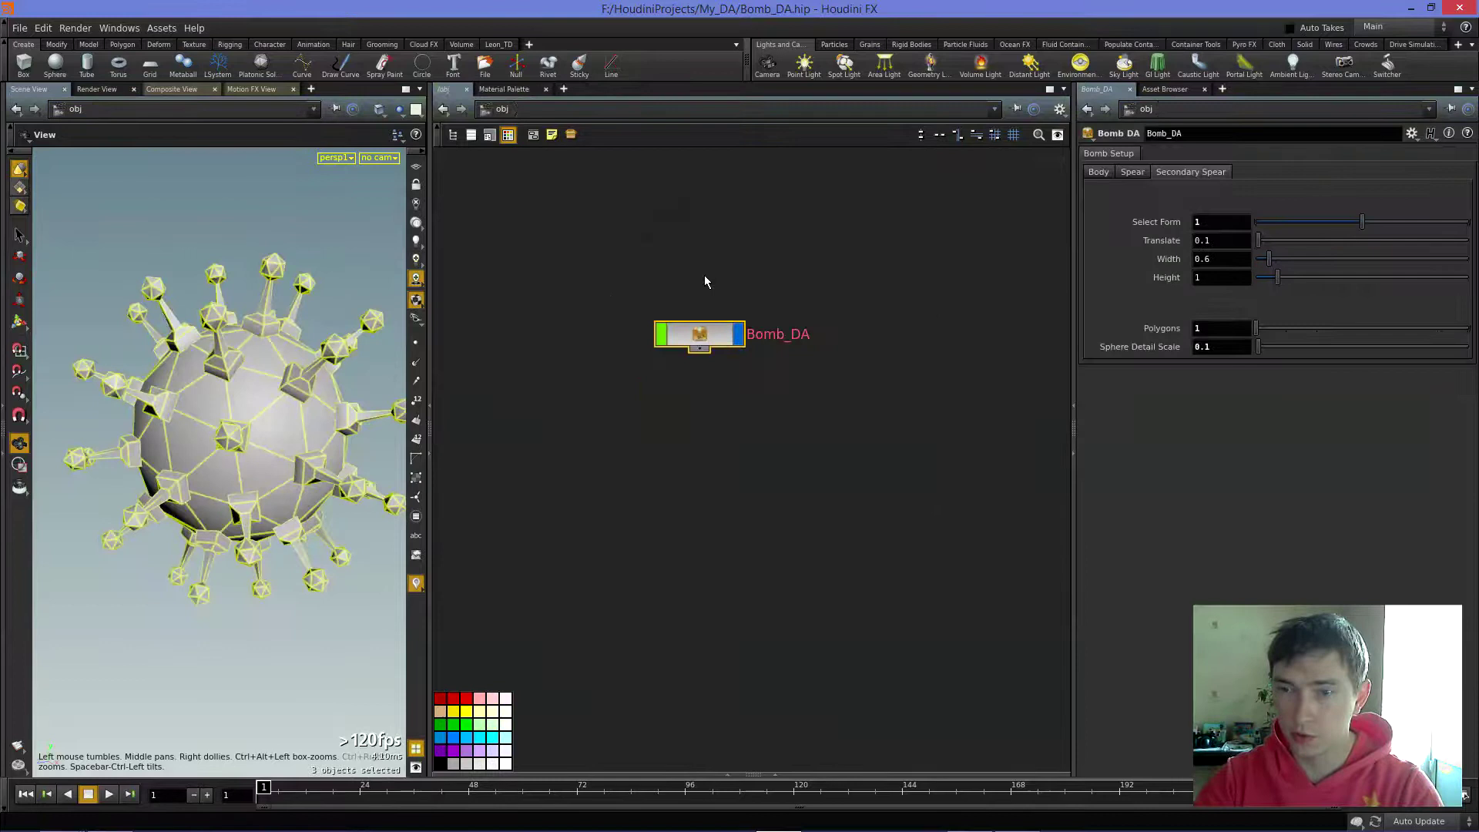
- Save the Bomb_DA node type to Bomb_DA.hda and match its current definition
{"action": "right_click", "coordinate": [709, 333]}
{"action": "left_click", "coordinate": [795, 732]}
{"action": "right_click", "coordinate": [709, 342]}
{"action": "left_click", "coordinate": [766, 706]}
{"action": "left_click", "coordinate": [802, 495]}
{"action": "middle_click_drag", "start_coordinate": [724, 290], "coordinate": [772, 275]}
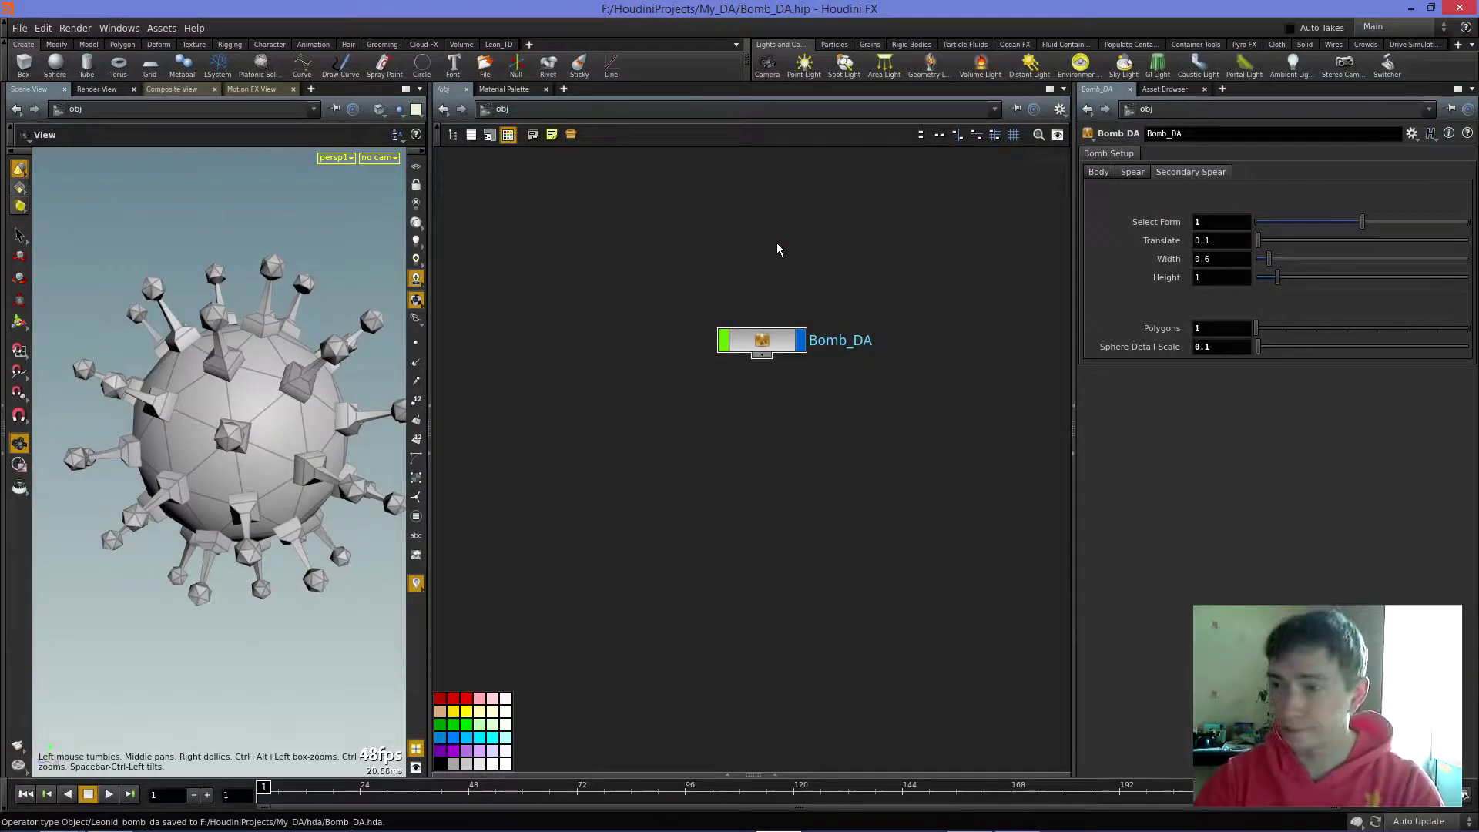
- Adjust the Body tab's Radius and Smooth Angle values on the bomb
{"action": "left_click", "coordinate": [1109, 175]}
{"action": "mouse_move", "coordinate": [1198, 189]}
{"action": "middle_mouse_down"}
{"action": "mouse_move", "coordinate": [1248, 189]}
{"action": "mouse_move", "coordinate": [1229, 224]}
{"action": "middle_mouse_up"}
{"action": "type", "text": "1"}
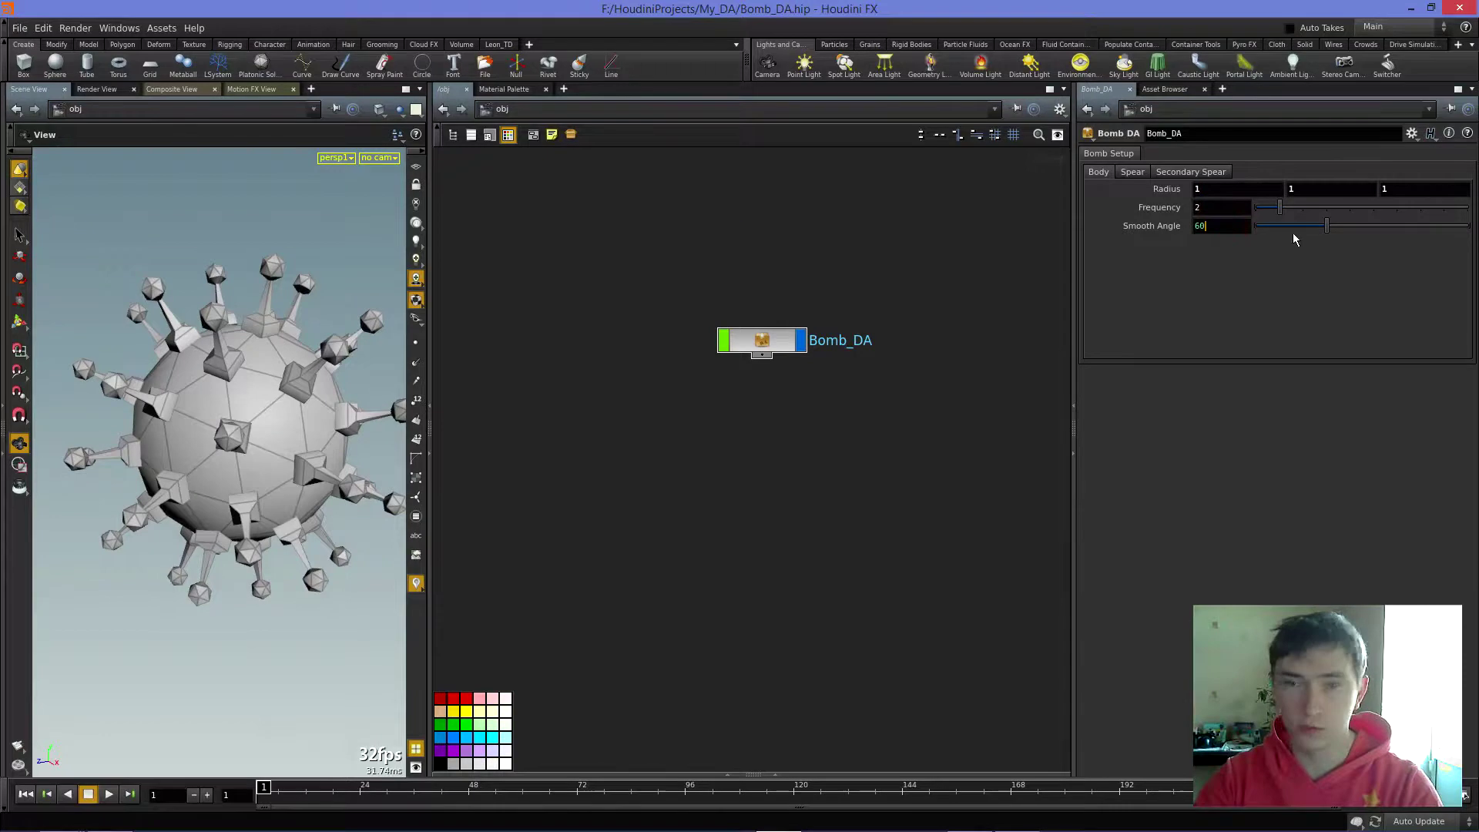
{"action": "left_click_drag", "start_coordinate": [1329, 229], "coordinate": [1324, 226]}
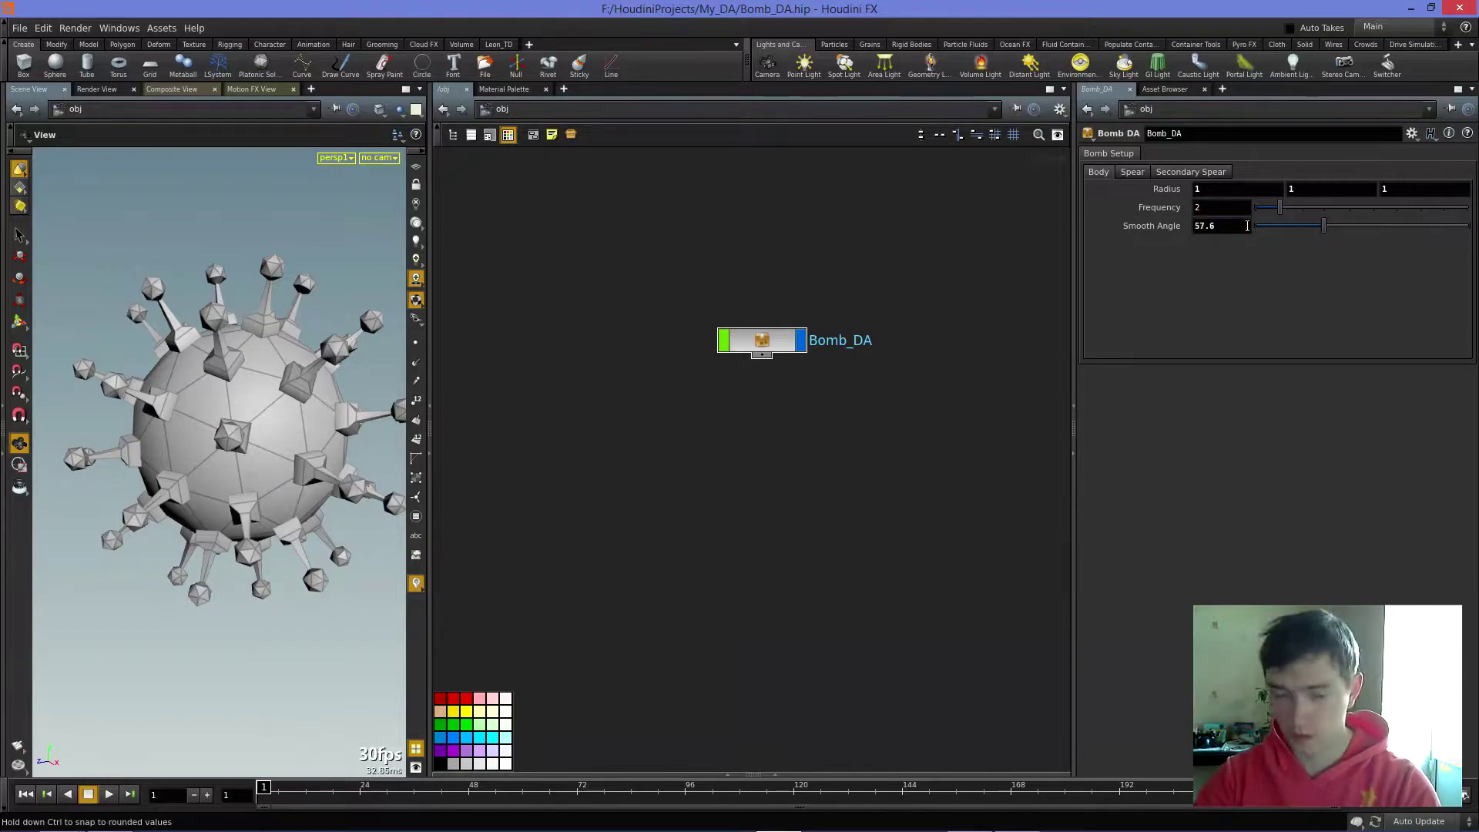
{"action": "type", "text": "60"}
- Set spear Width to 0.58, Taper 0.5, Distance 0.16 and Extrude Detail 0.15
{"action": "left_click", "coordinate": [1138, 173]}
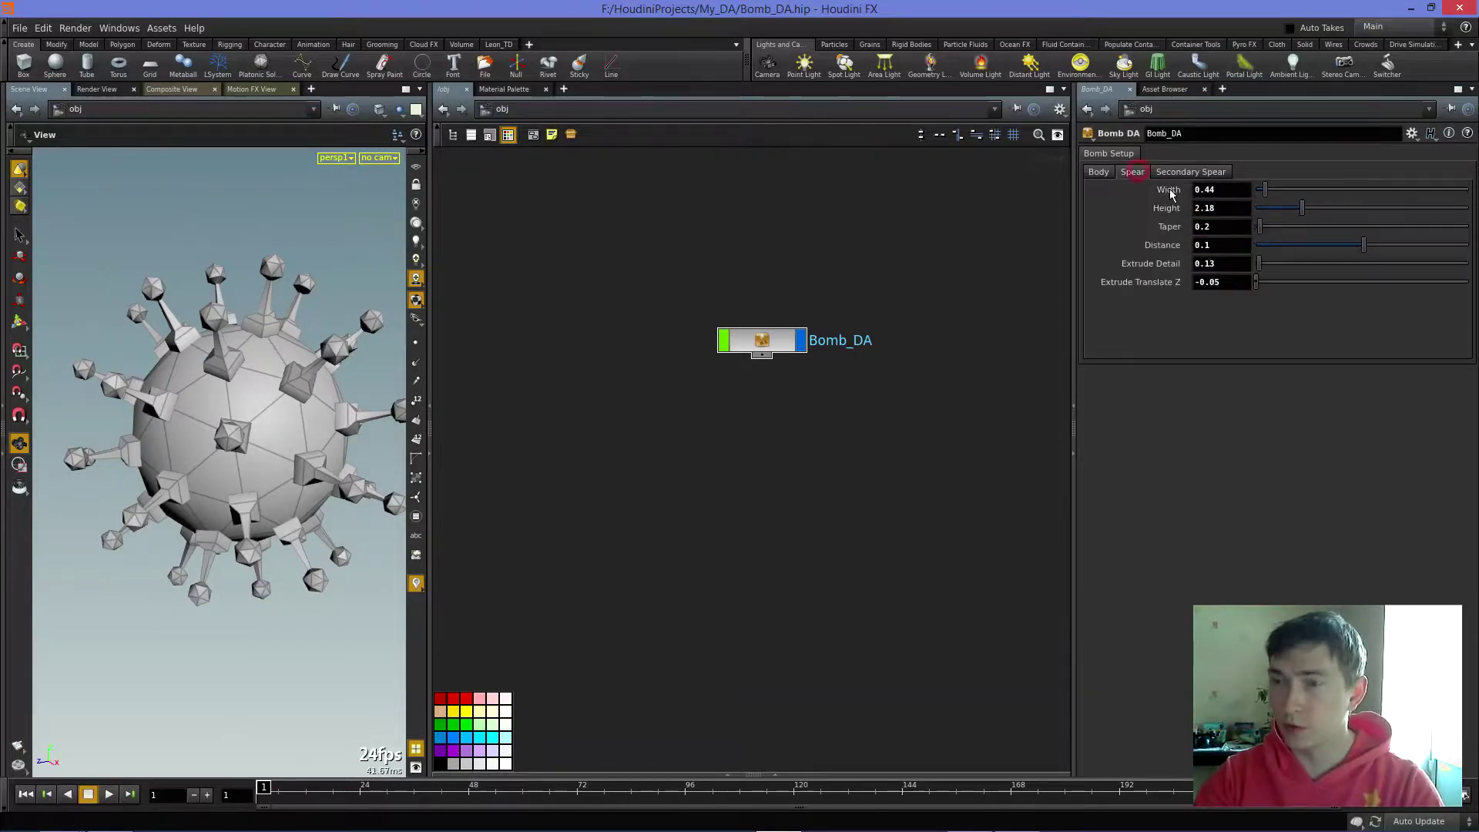
{"action": "mouse_move", "coordinate": [1270, 194]}
{"action": "left_mouse_down"}
{"action": "mouse_move", "coordinate": [1306, 208]}
{"action": "mouse_move", "coordinate": [1264, 228]}
{"action": "left_mouse_up"}
{"action": "left_click", "coordinate": [1227, 223]}
{"action": "key", "text": "BackSpace"}
{"action": "key", "text": "Tab"}
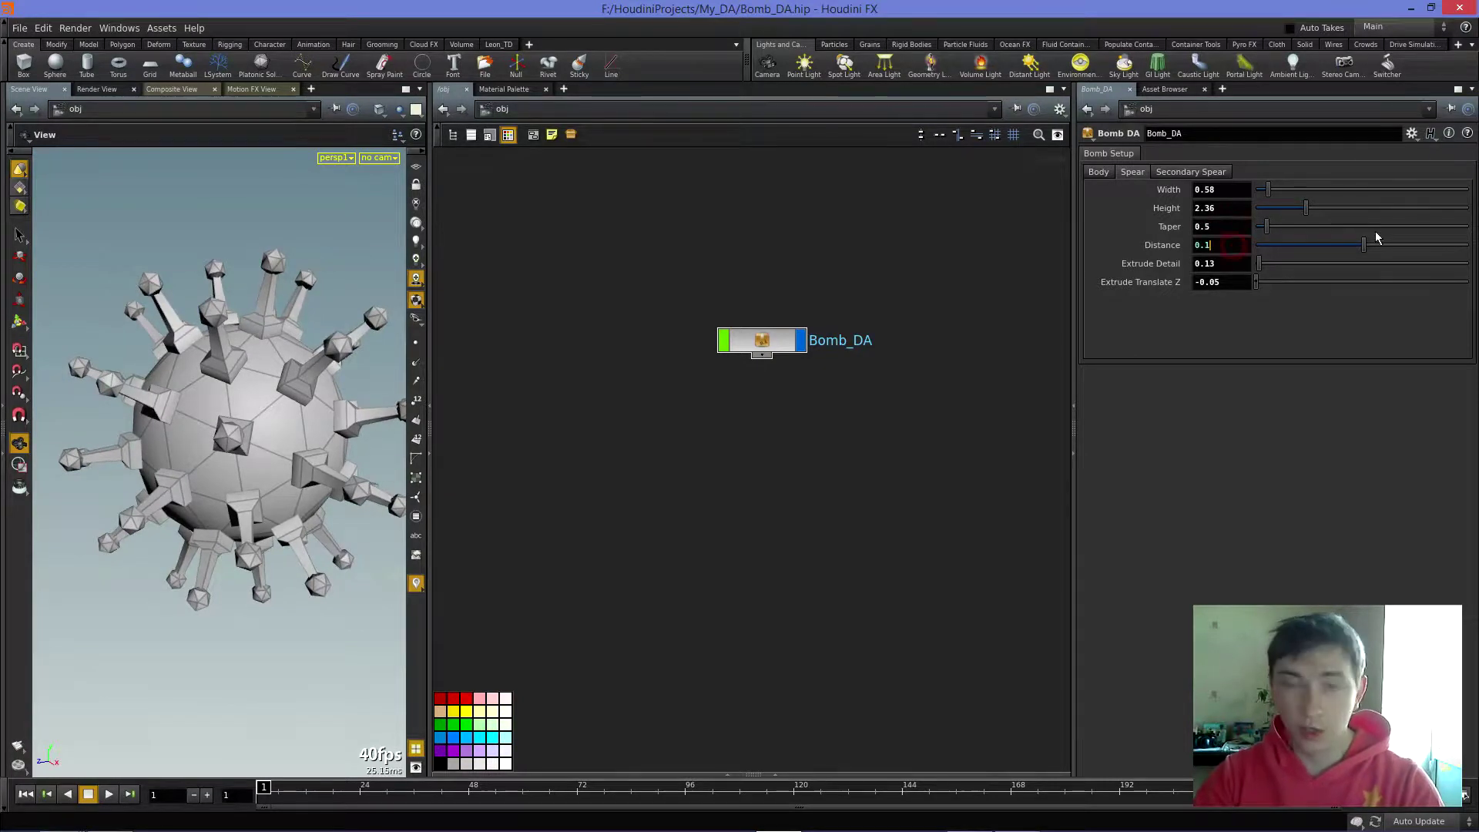
{"action": "left_click_drag", "start_coordinate": [1362, 248], "coordinate": [1364, 244]}
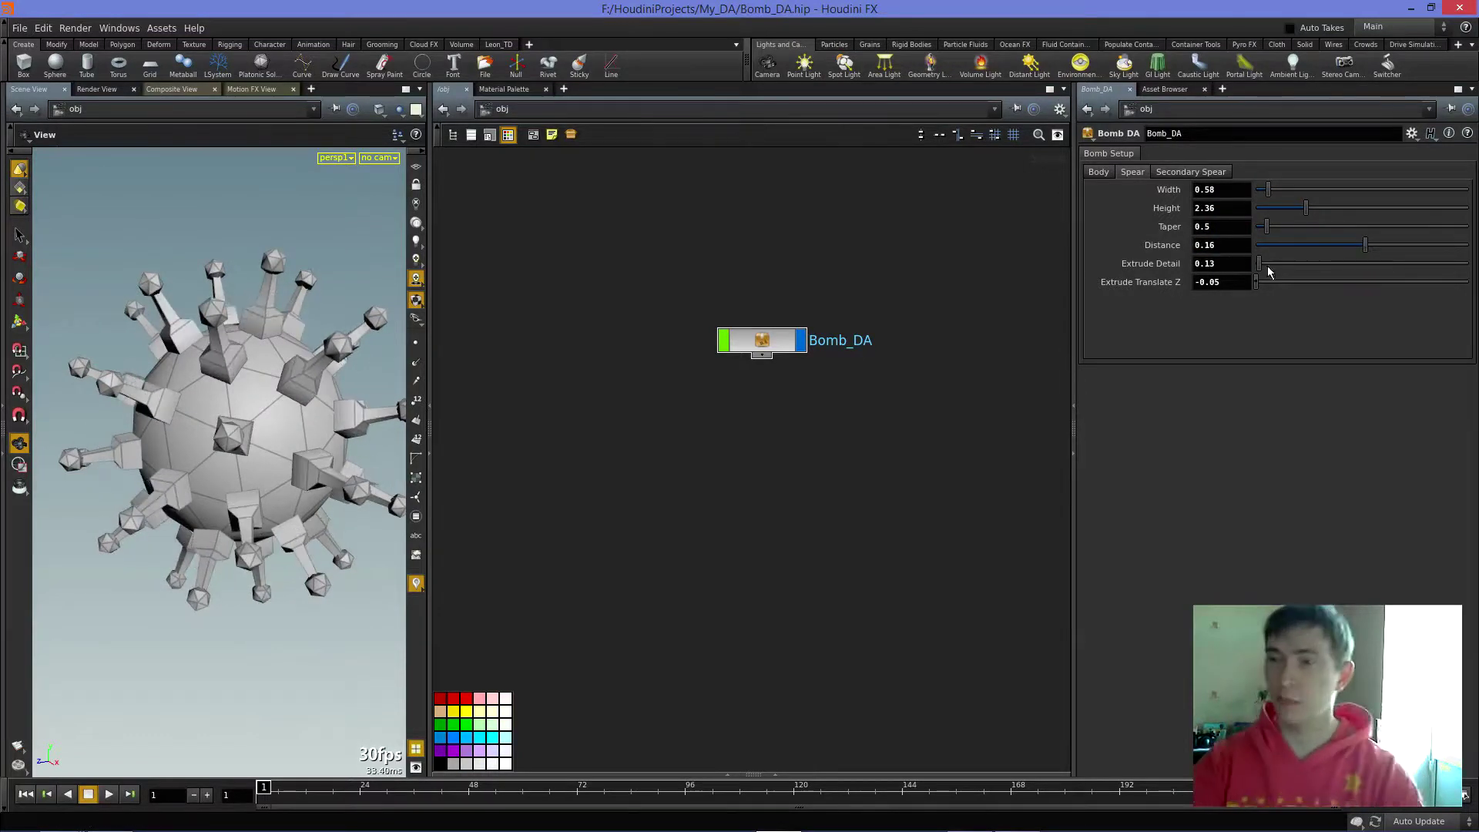
{"action": "left_click", "coordinate": [1236, 264]}
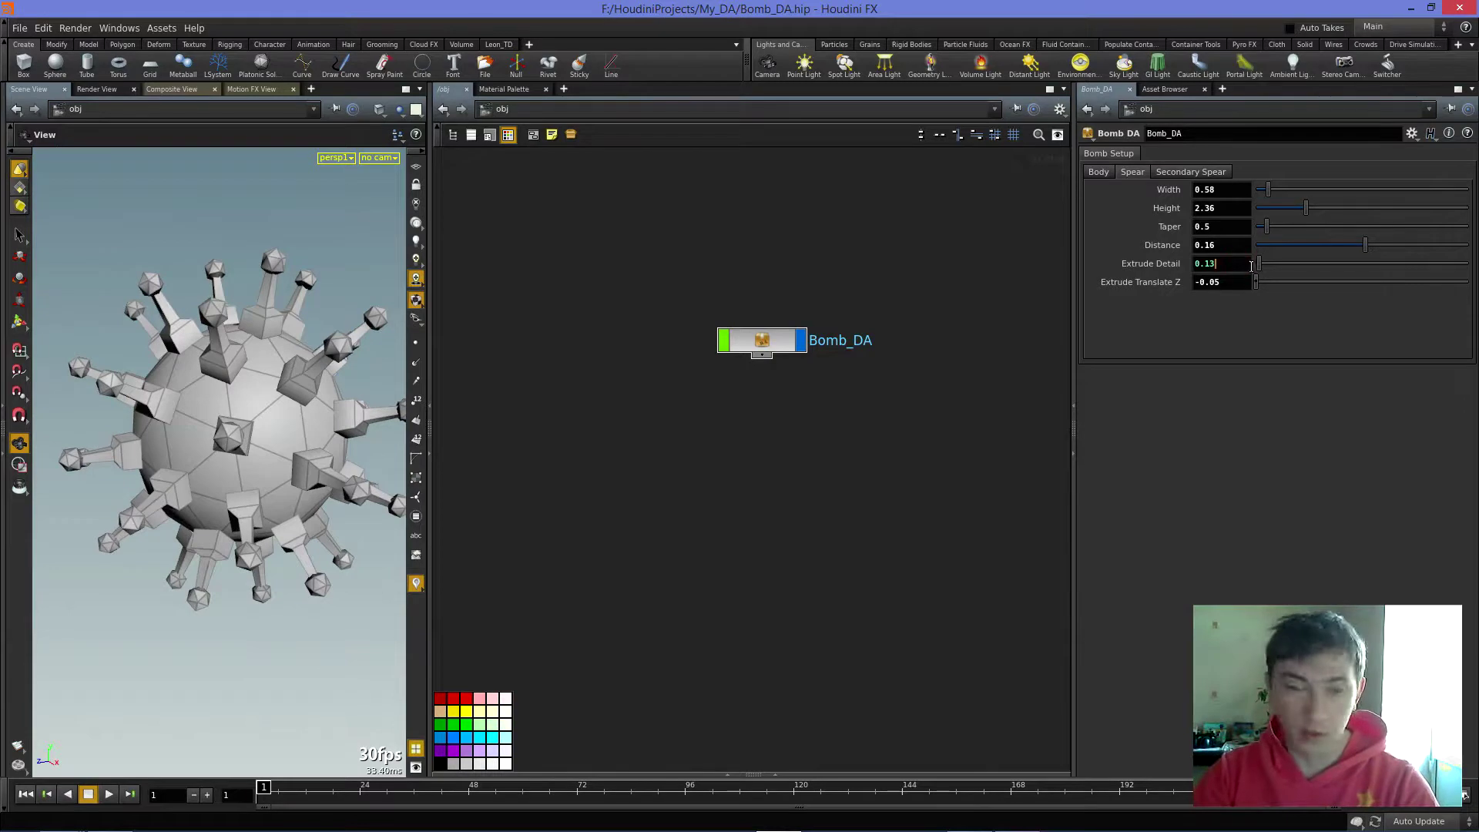
{"action": "left_click_drag", "start_coordinate": [1260, 266], "coordinate": [1260, 263]}
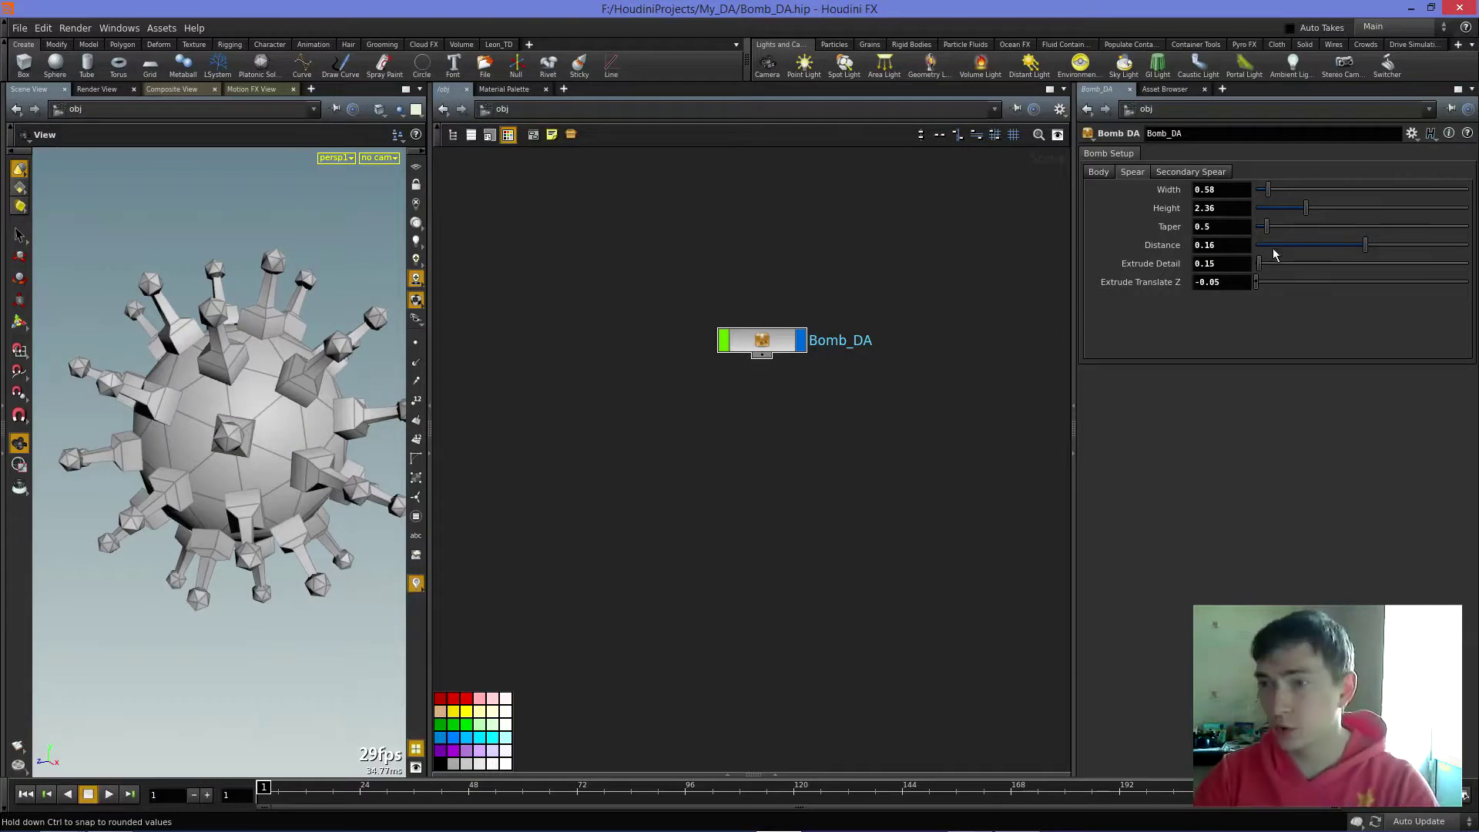
{"action": "left_click", "coordinate": [1191, 172]}
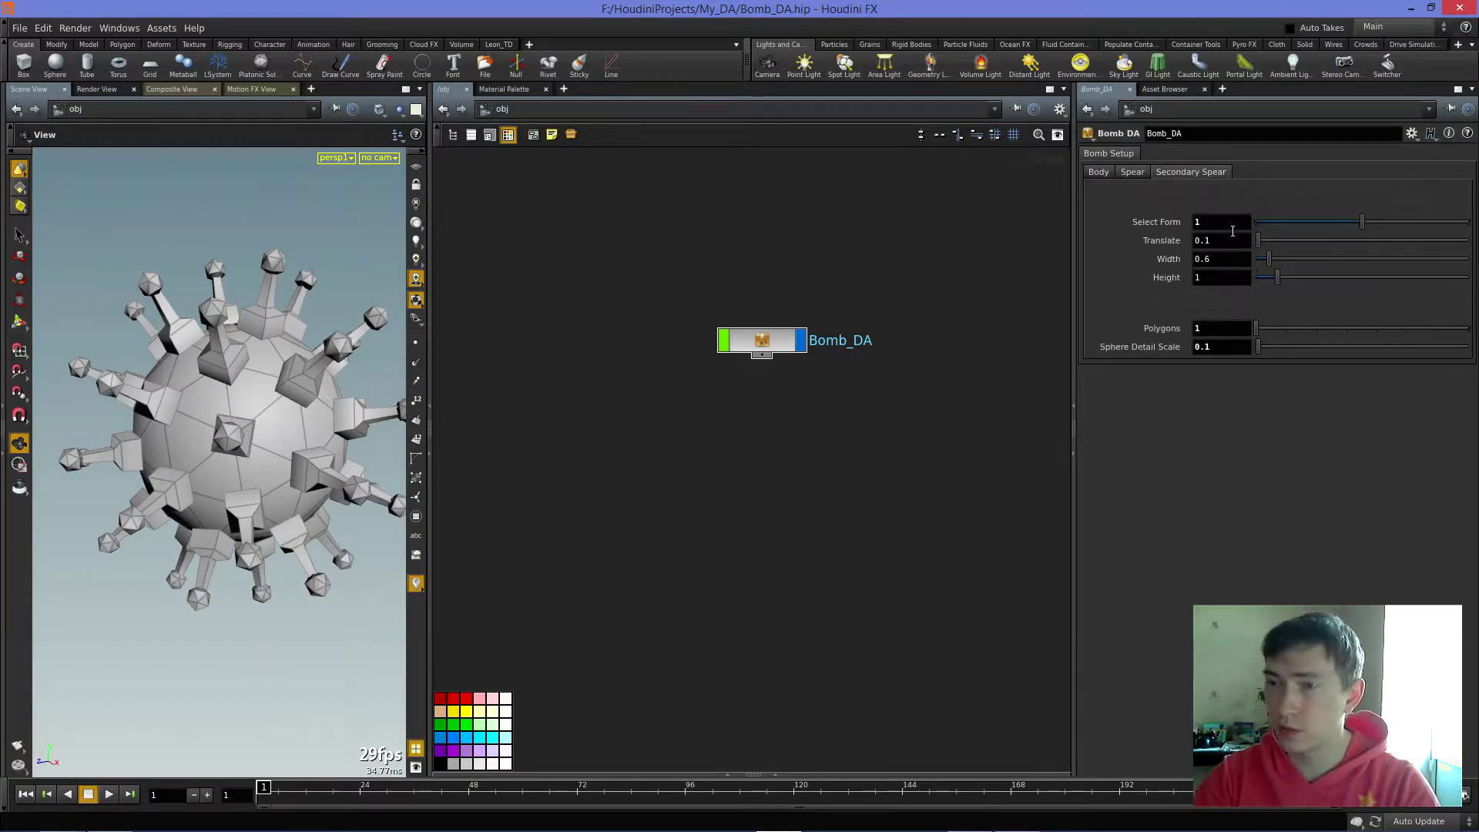
- Try Select Form values 0, 1 and 2 on the secondary spears, settling on 1
{"action": "key", "text": "BackSpace"}
{"action": "type", "text": "0"}
{"action": "key", "text": "Return"}
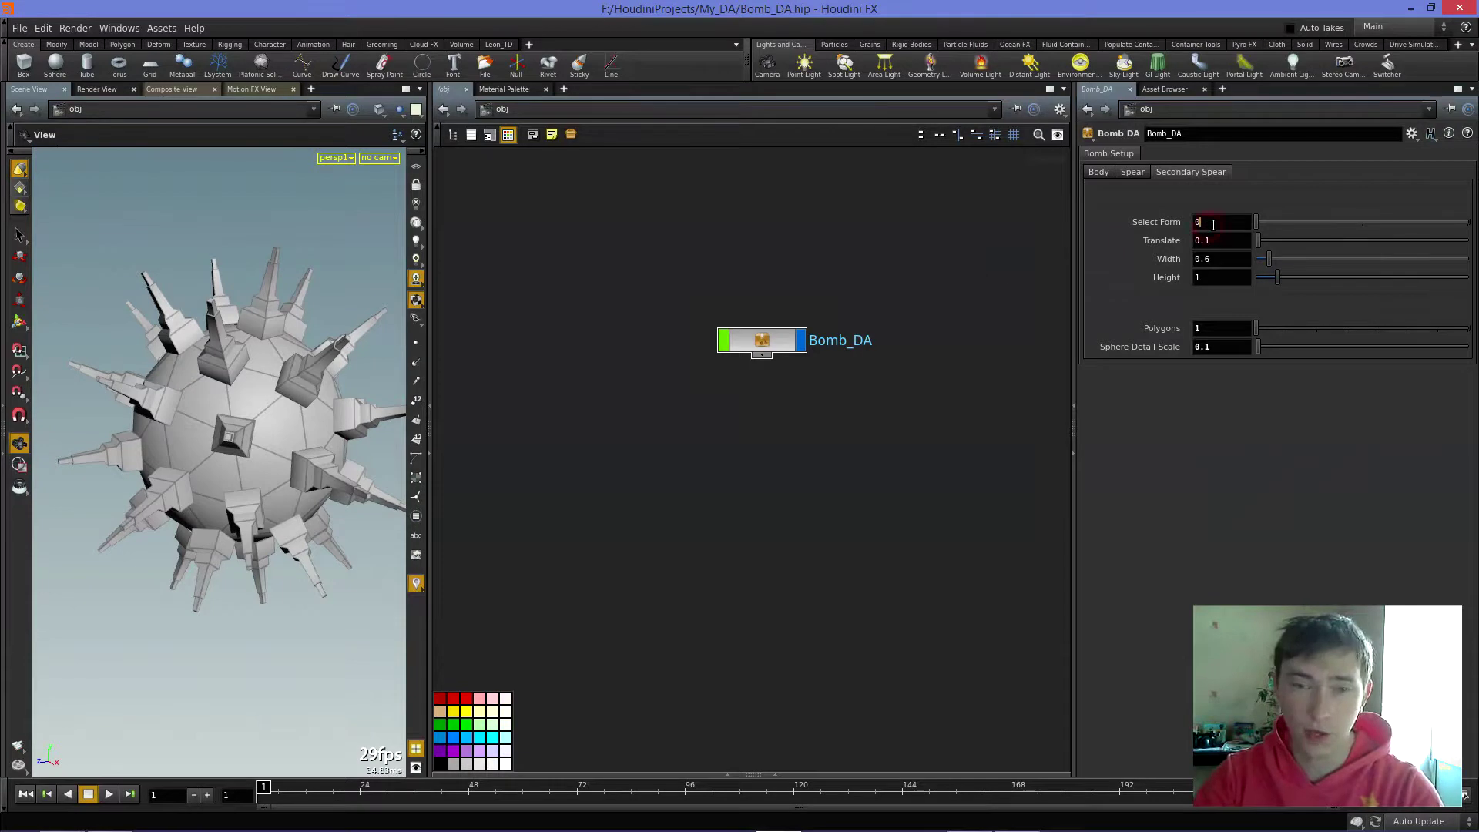
{"action": "type", "text": "1"}
{"action": "key", "text": "Return"}
{"action": "type", "text": "2"}
{"action": "key", "text": "Return"}
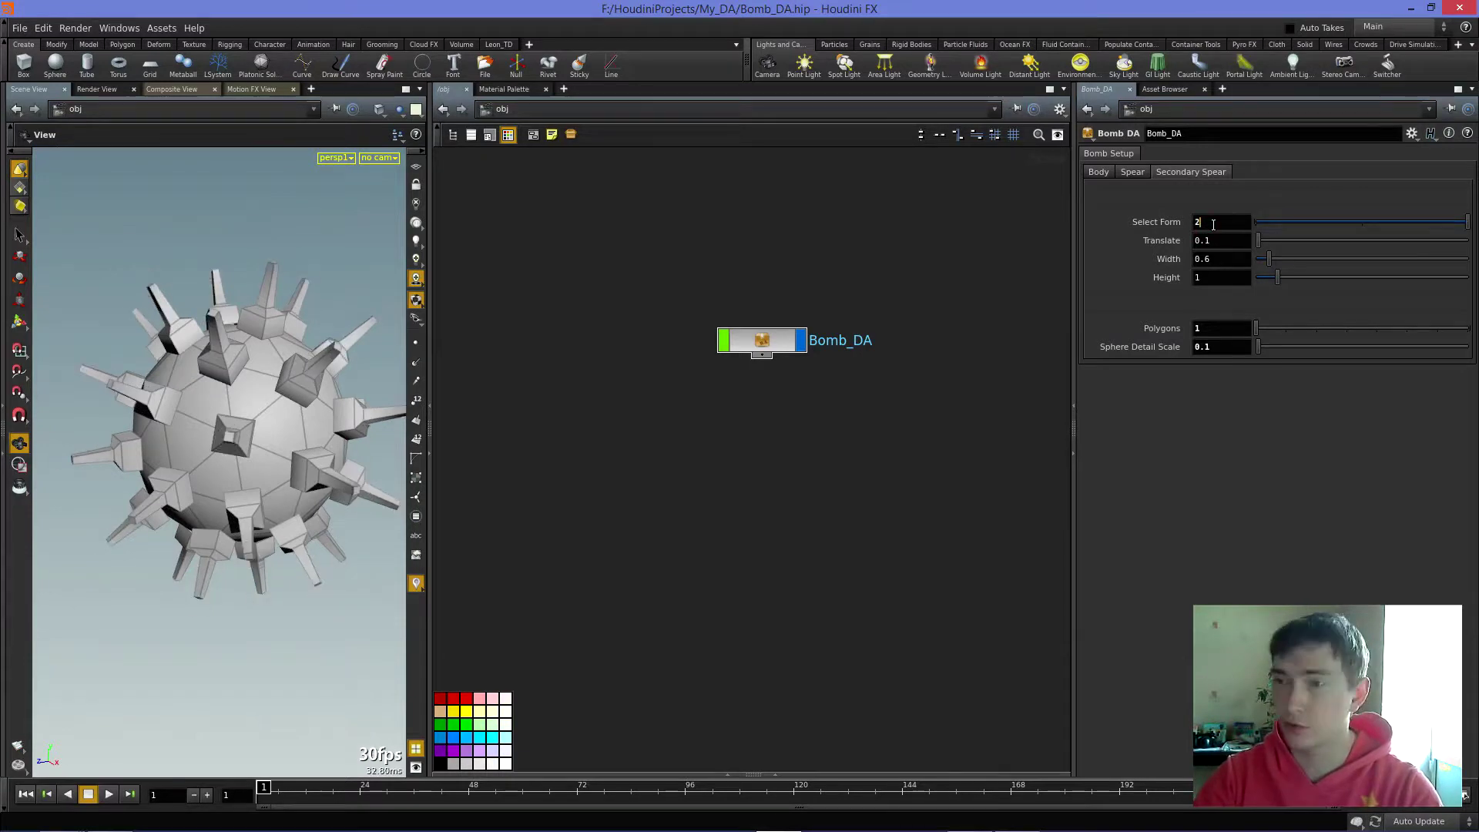
{"action": "type", "text": "0"}
{"action": "key", "text": "Return"}
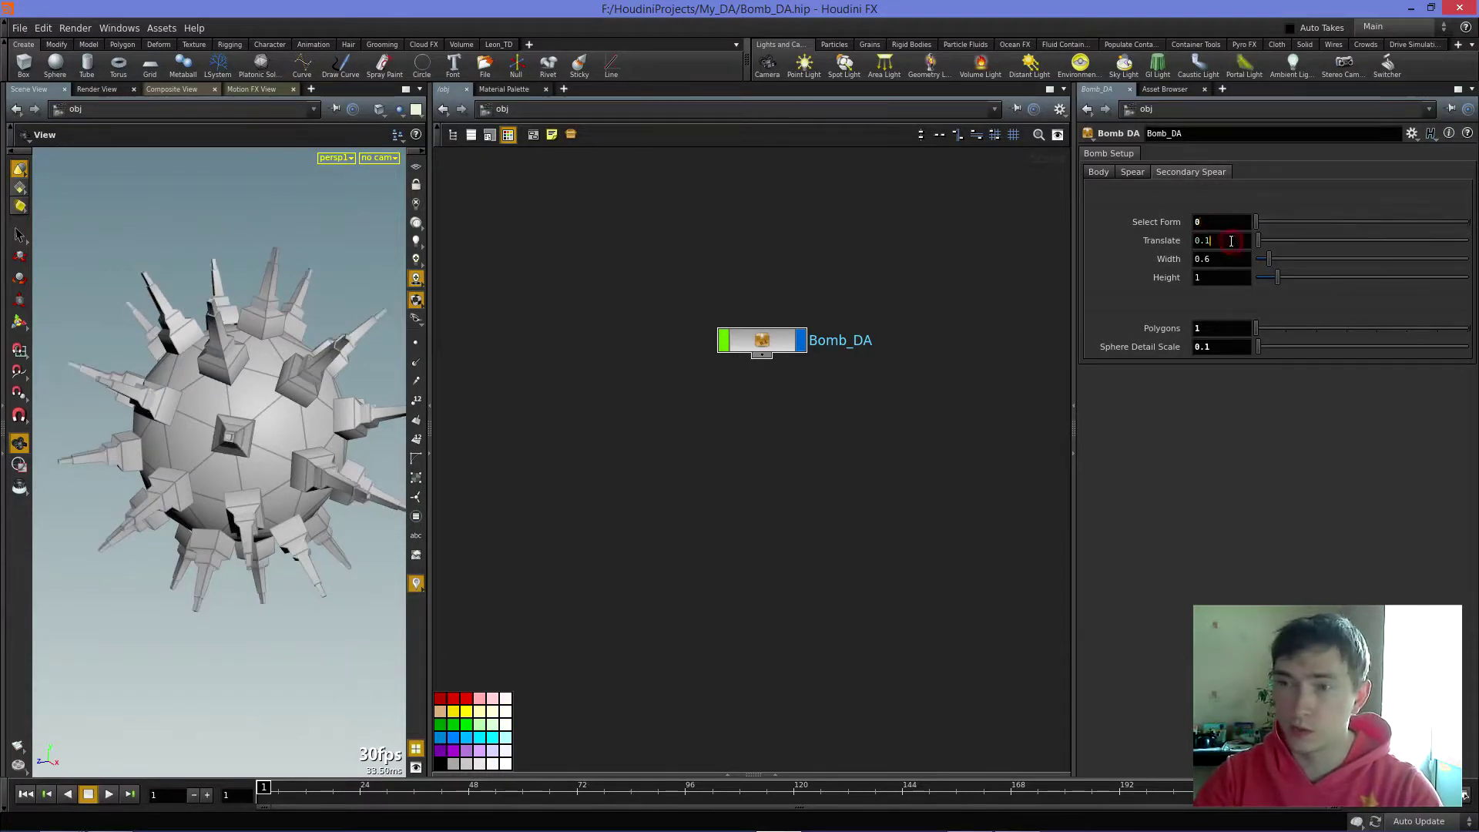
{"action": "left_click", "coordinate": [1221, 221]}
{"action": "type", "text": "1"}
{"action": "key", "text": "Return"}
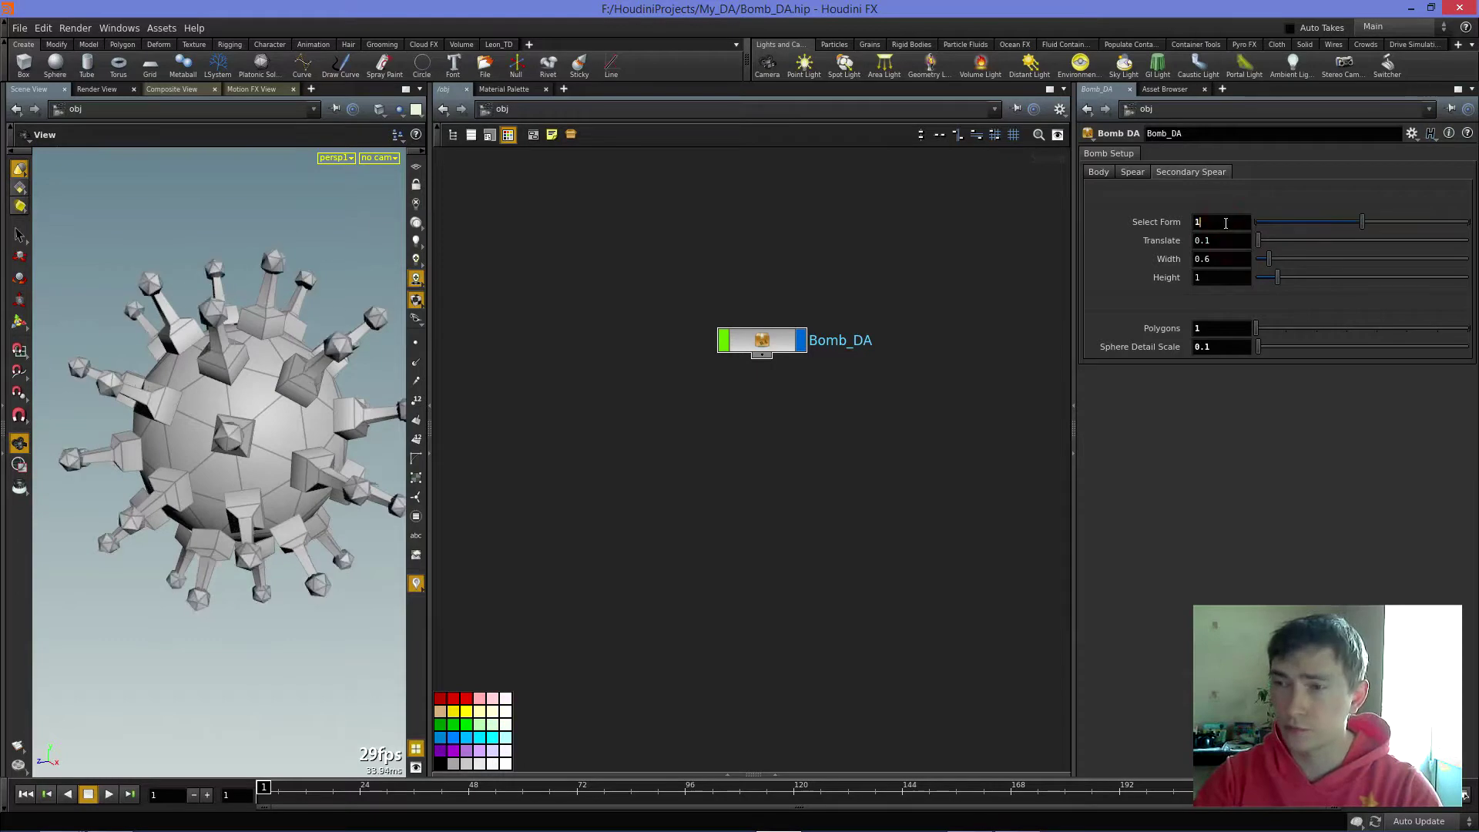
{"action": "type", "text": "2"}
{"action": "key", "text": "Return"}
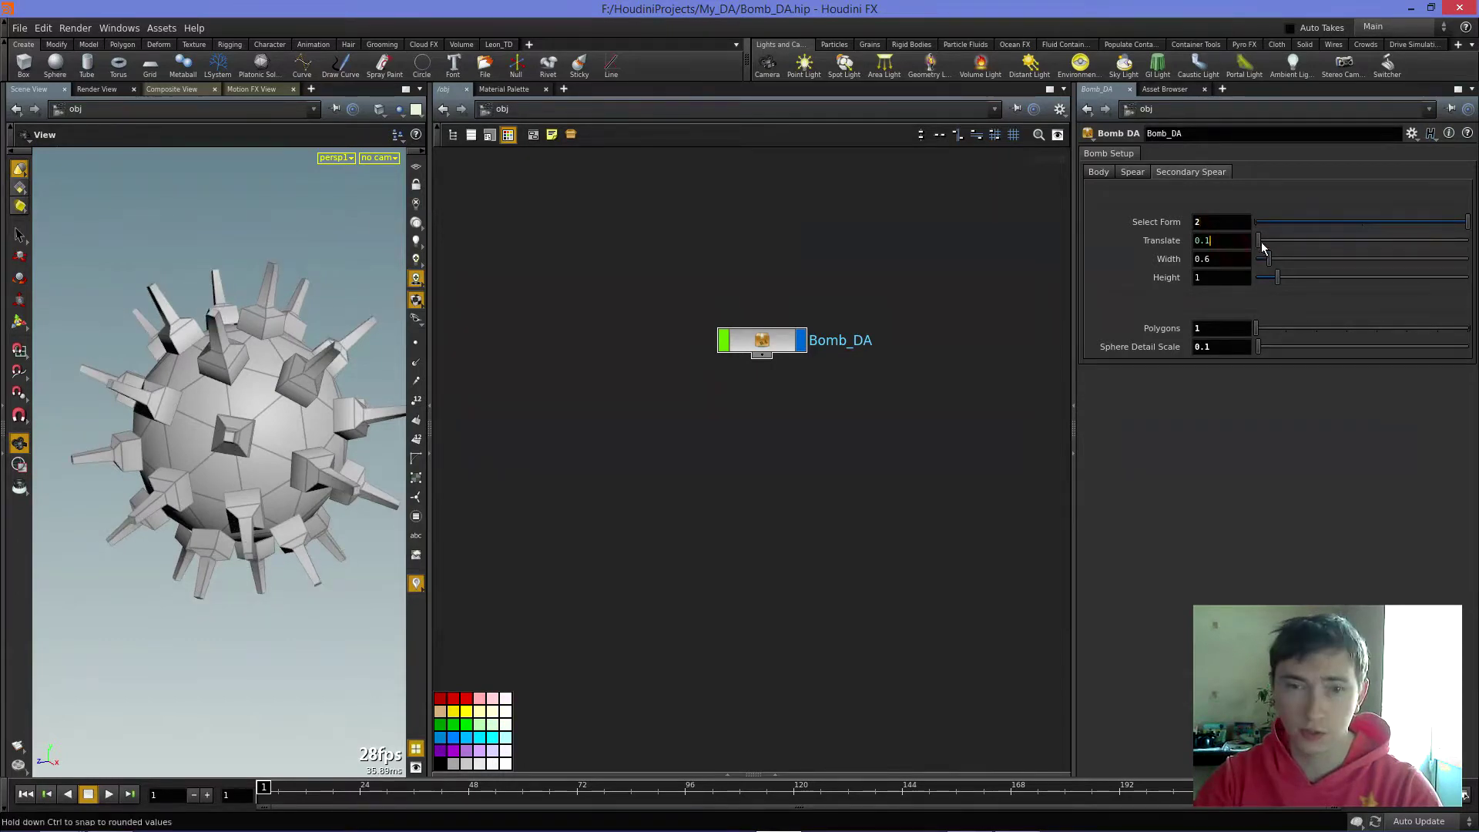
{"action": "type", "text": "5"}
{"action": "left_click", "coordinate": [1225, 222]}
{"action": "type", "text": "1"}
{"action": "key", "text": "Return"}
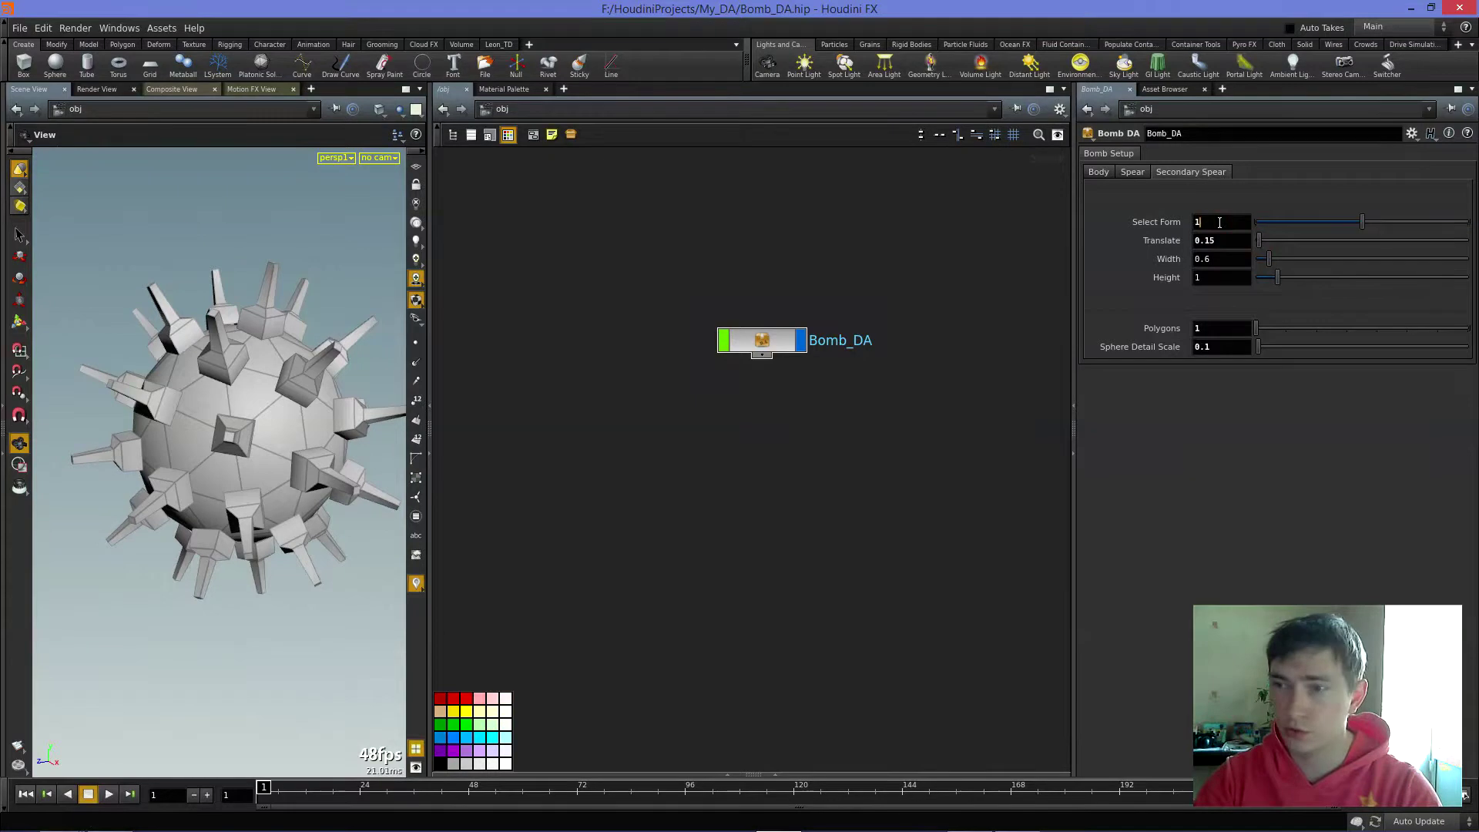
{"action": "key", "text": "Return"}
- Push Translate to 0.25 and, after trying 4 and 1, set Polygons to 2
{"action": "left_click_drag", "start_coordinate": [1258, 240], "coordinate": [1262, 243]}
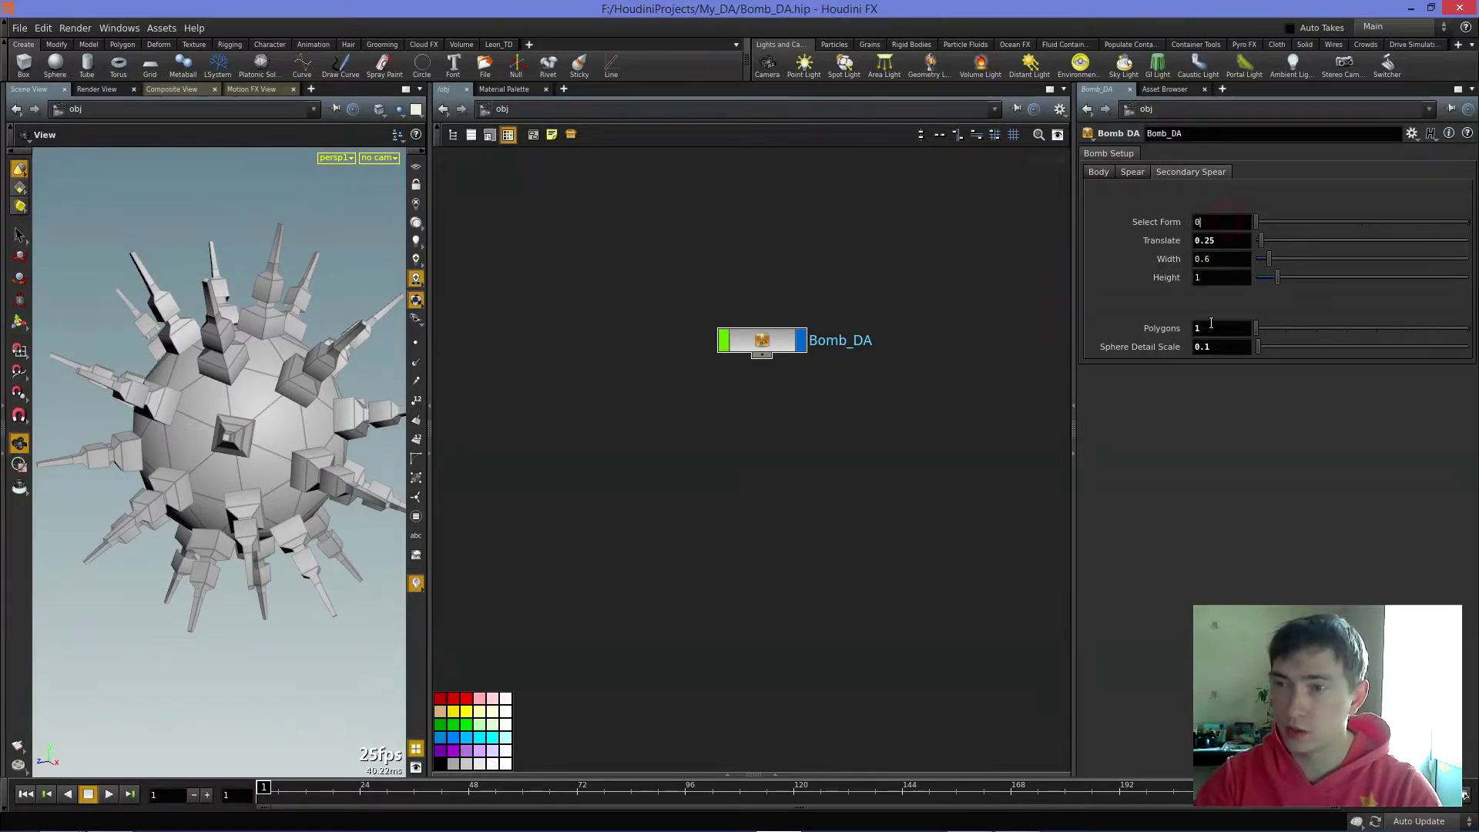
{"action": "key", "text": "Return"}
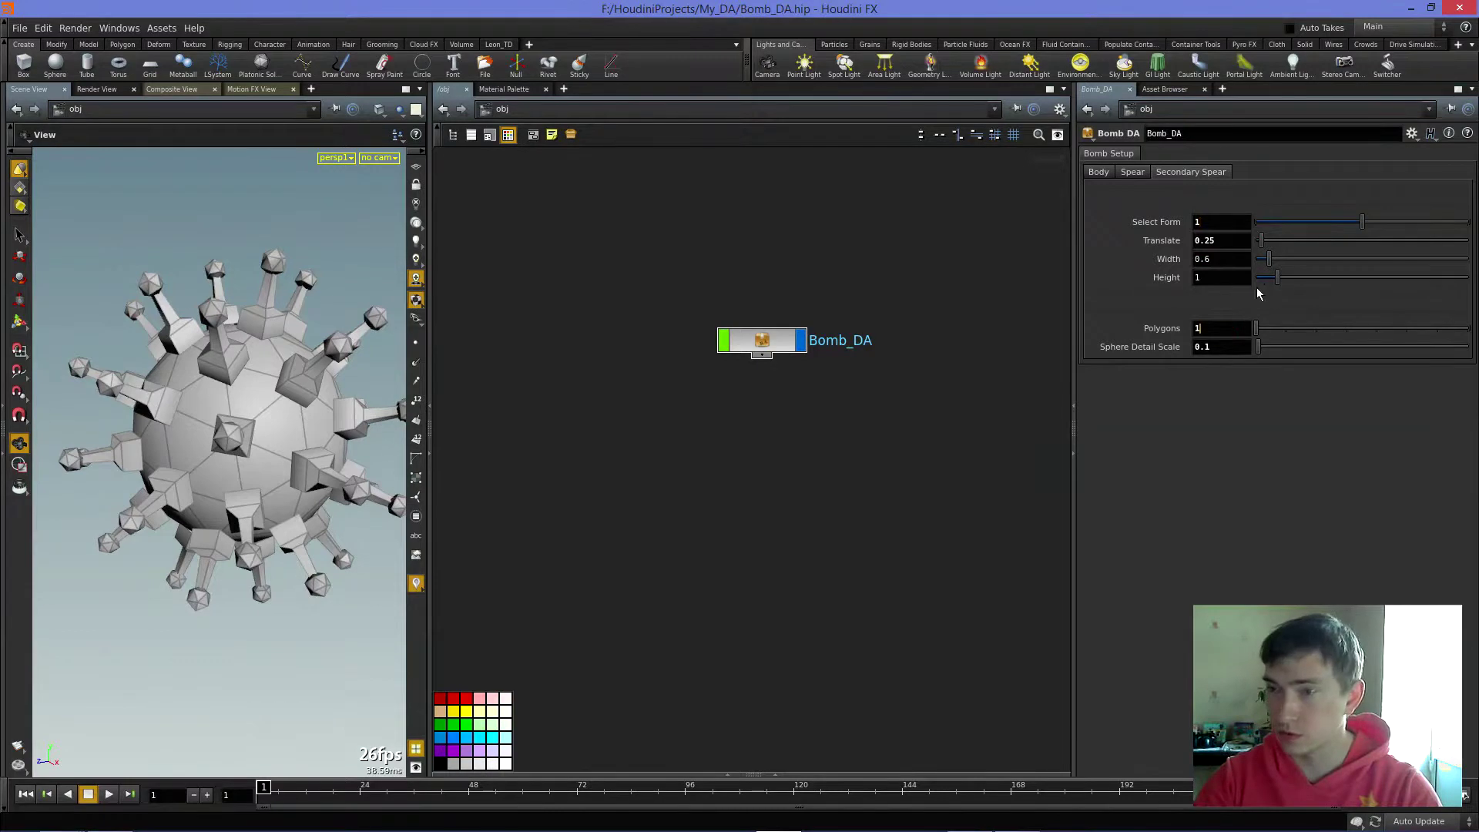
{"action": "type", "text": "2"}
{"action": "key", "text": "BackSpace"}
{"action": "type", "text": "4"}
{"action": "key", "text": "Return"}
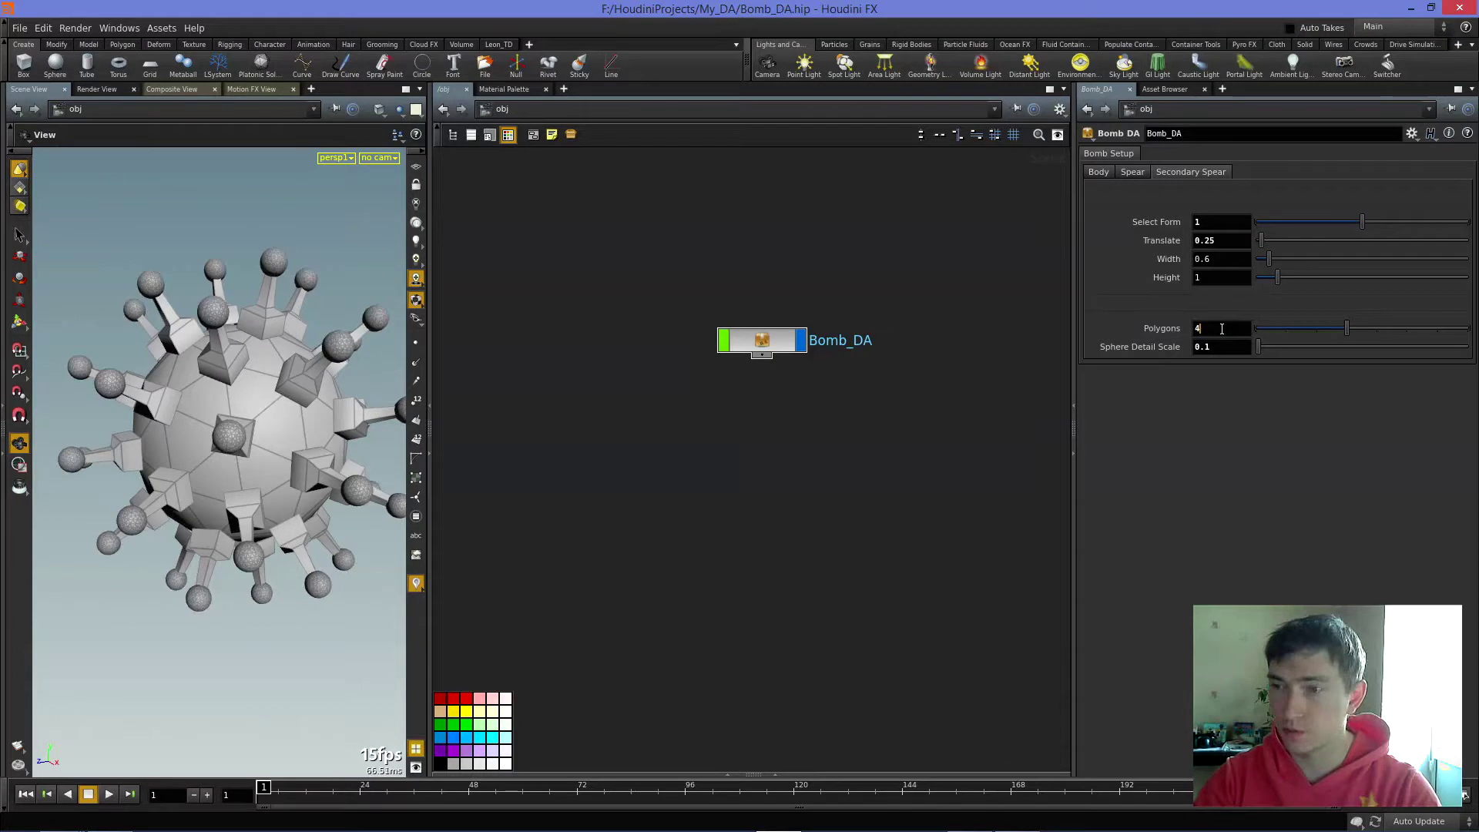
{"action": "key", "text": "BackSpace"}
{"action": "type", "text": "1"}
{"action": "key", "text": "Return"}
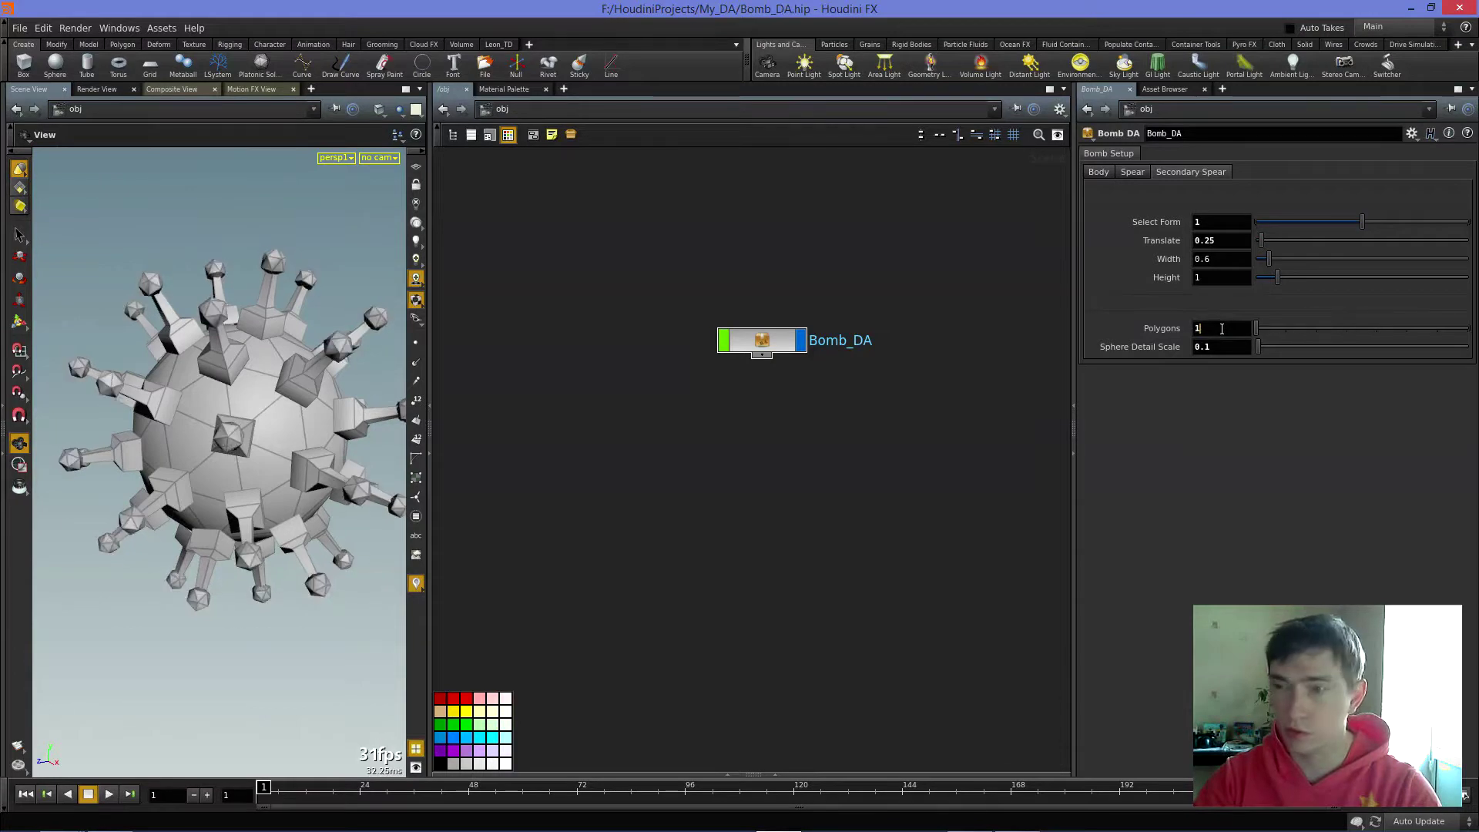
{"action": "key", "text": "BackSpace"}
{"action": "type", "text": "2"}
{"action": "key", "text": "Return"}
{"action": "key", "text": "Return"}
{"action": "left_click", "coordinate": [838, 213]}
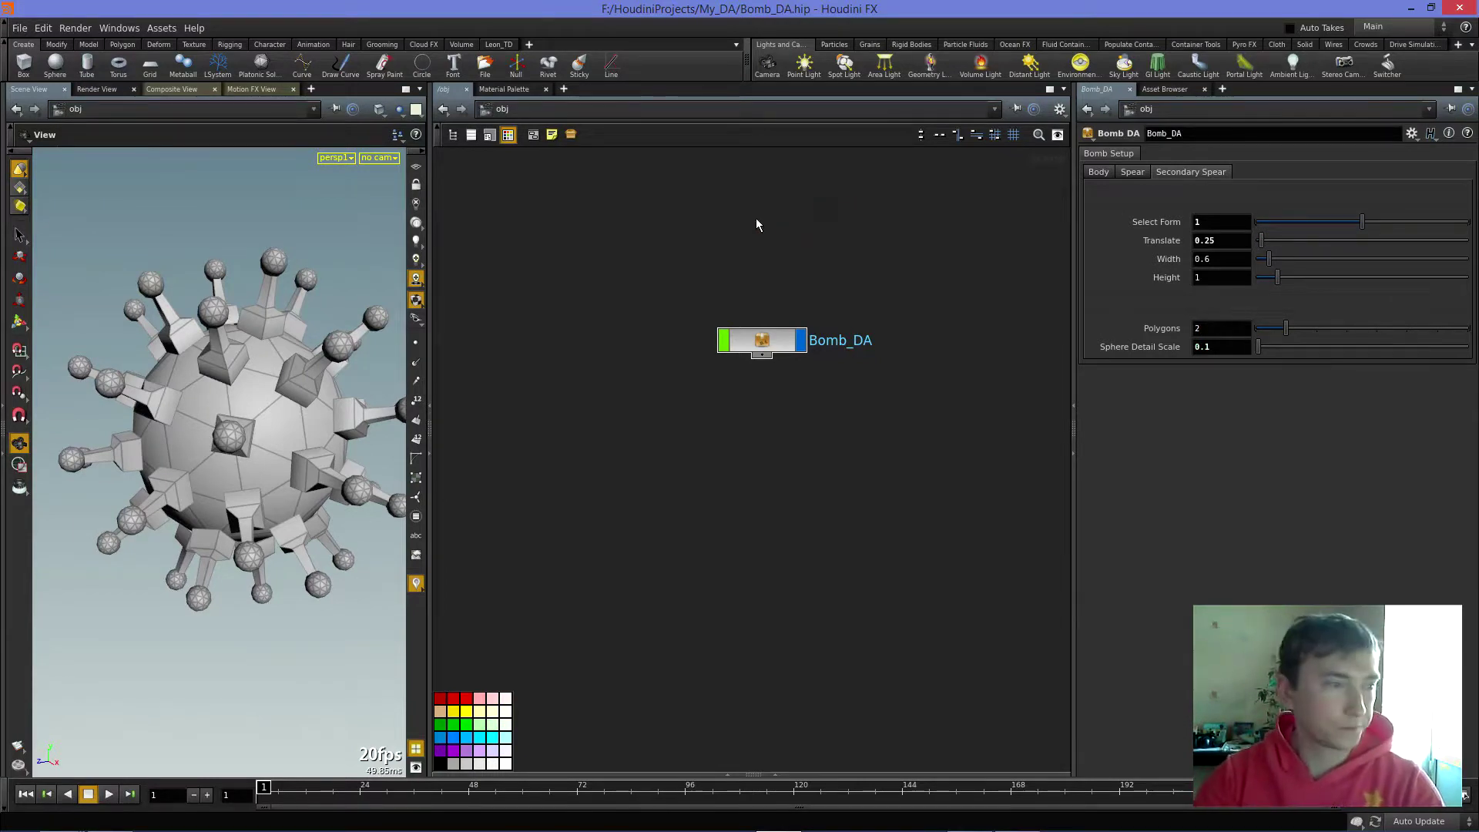
{"action": "key", "text": "h"}
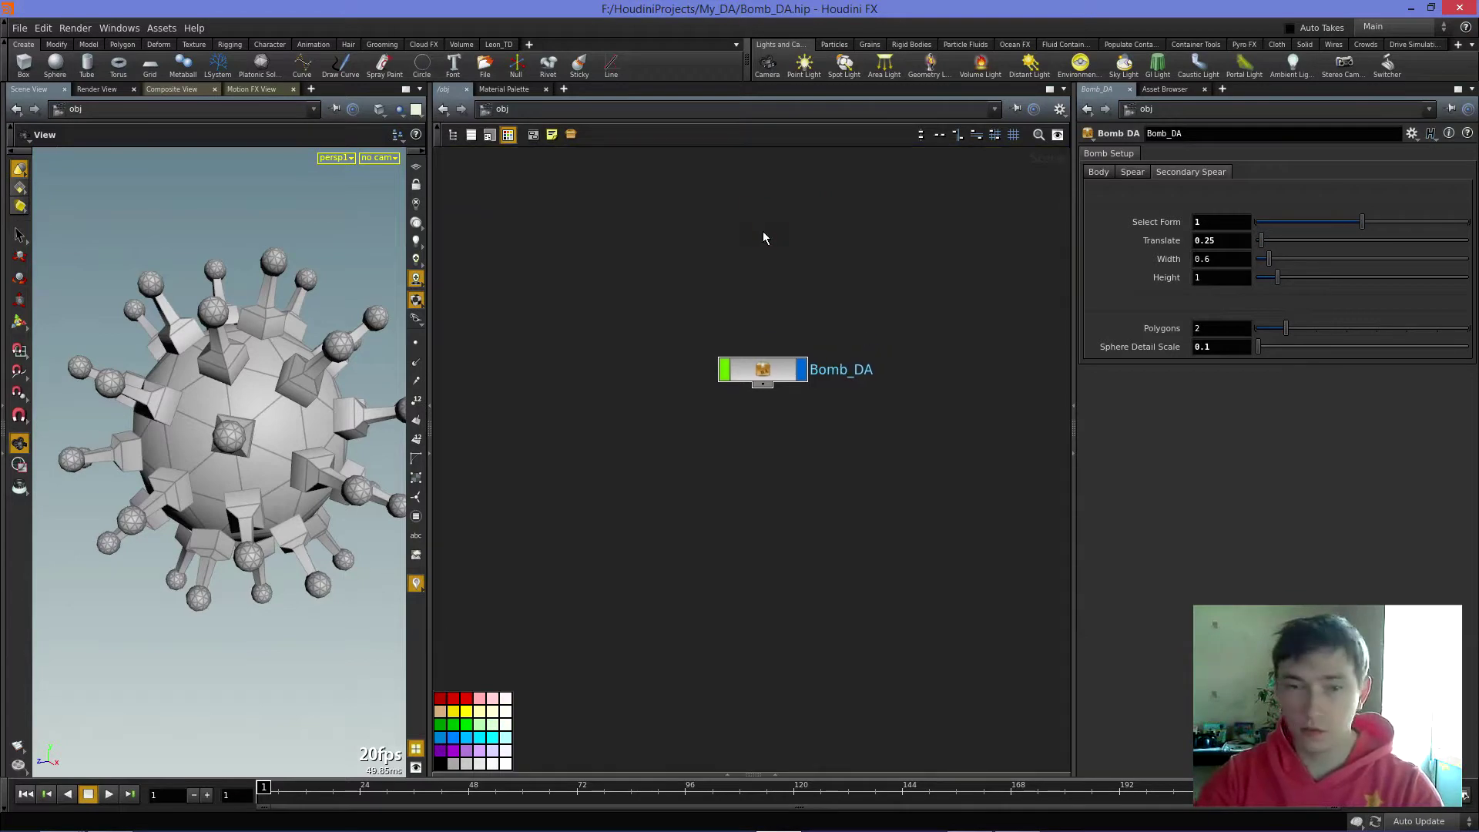
{"action": "middle_click_drag", "start_coordinate": [786, 257], "coordinate": [794, 278]}
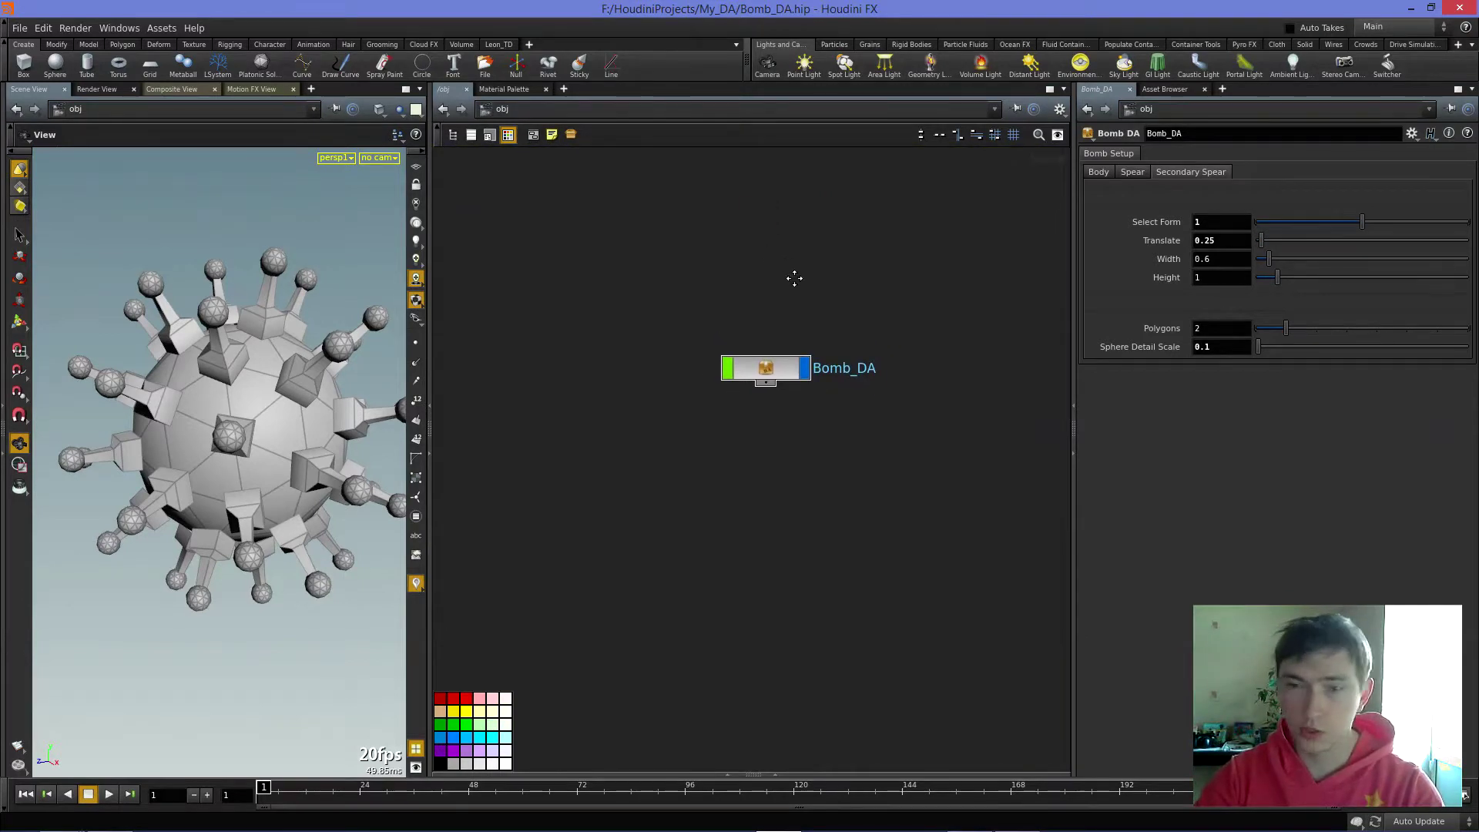
{"action": "left_click", "coordinate": [765, 384]}
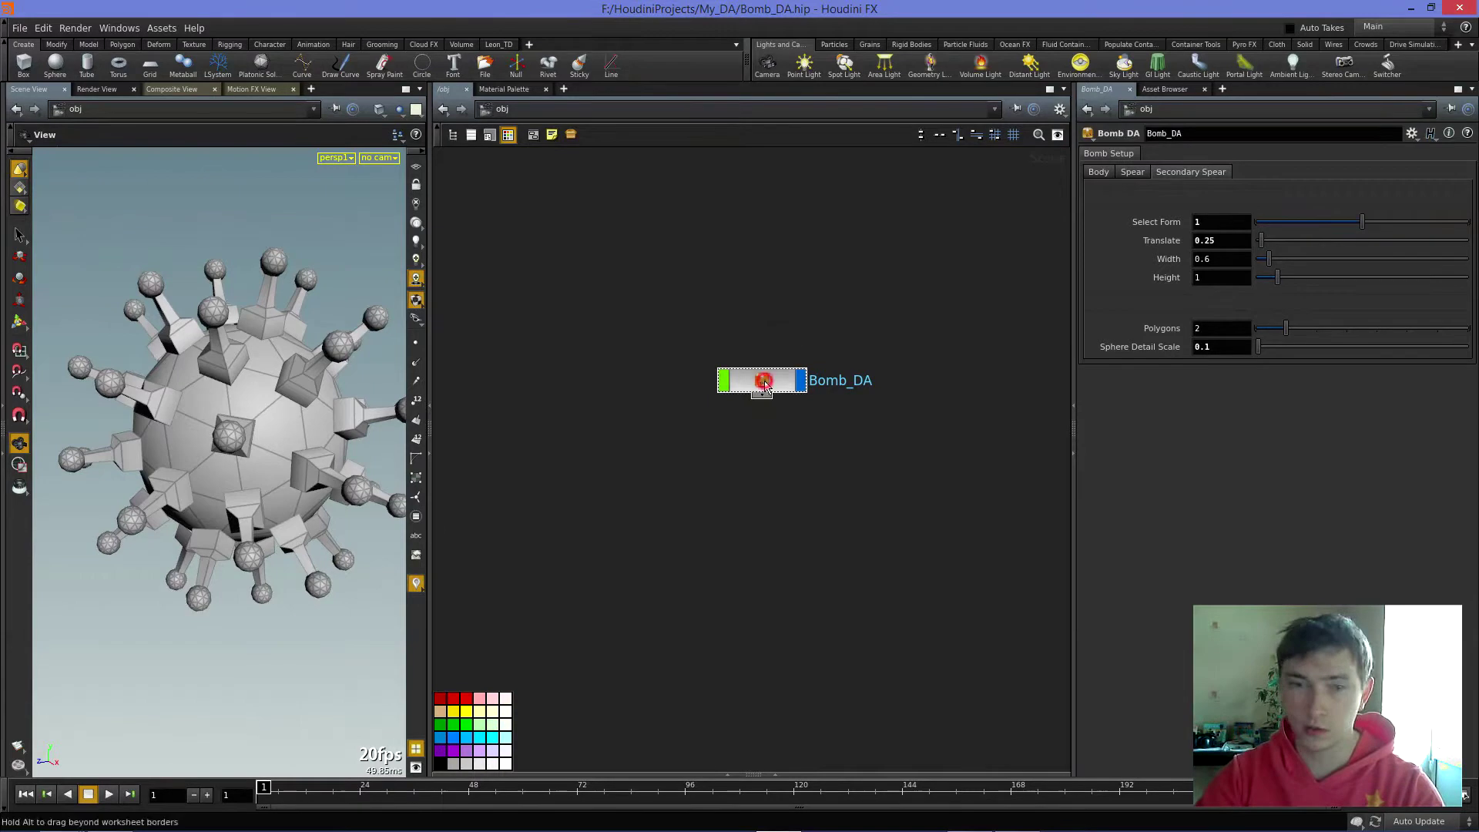
{"action": "left_click_drag", "start_coordinate": [765, 384], "coordinate": [730, 342]}
{"action": "left_click", "coordinate": [711, 242]}
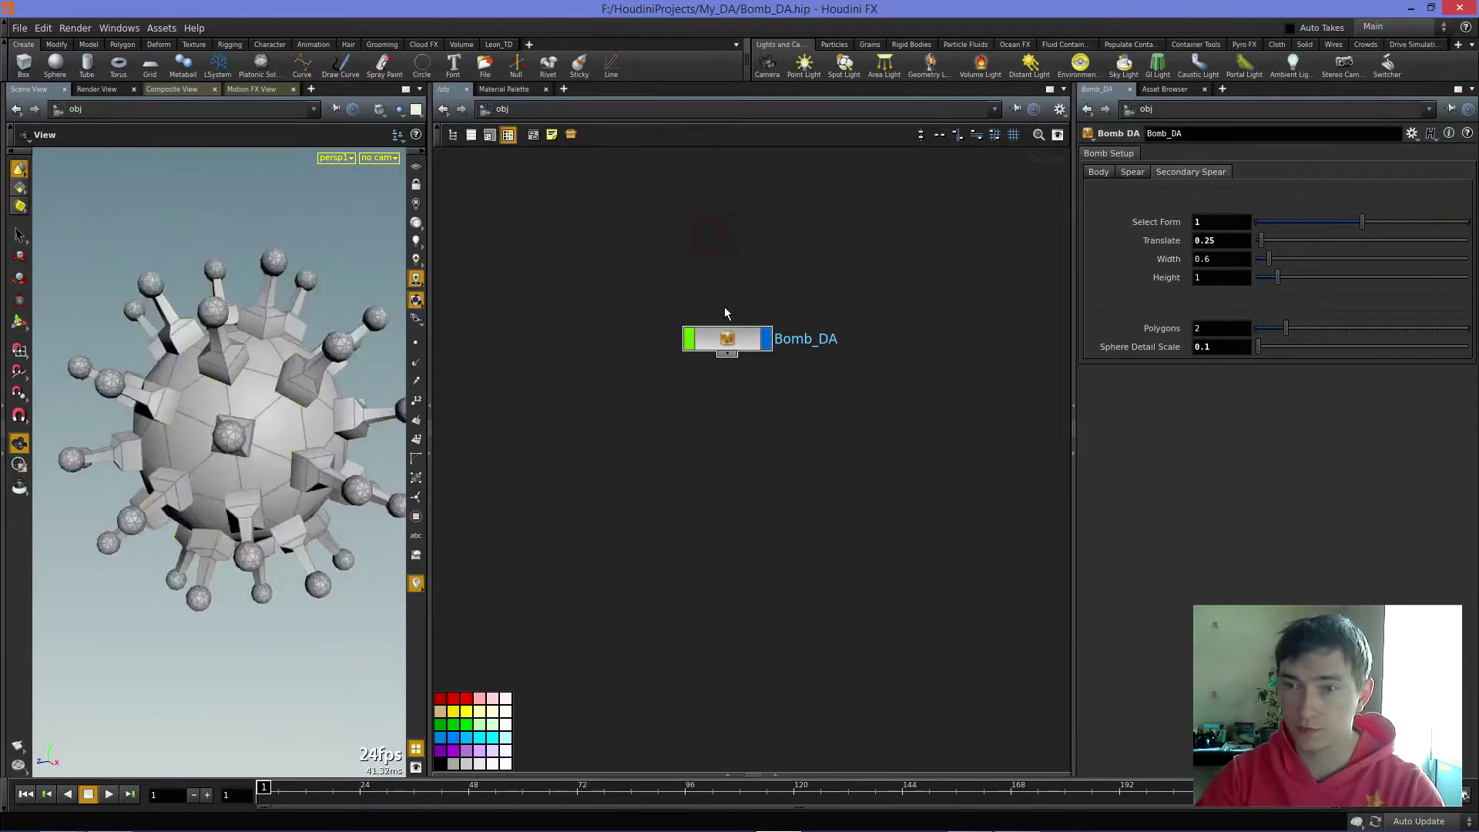
{"action": "right_click", "coordinate": [730, 339]}
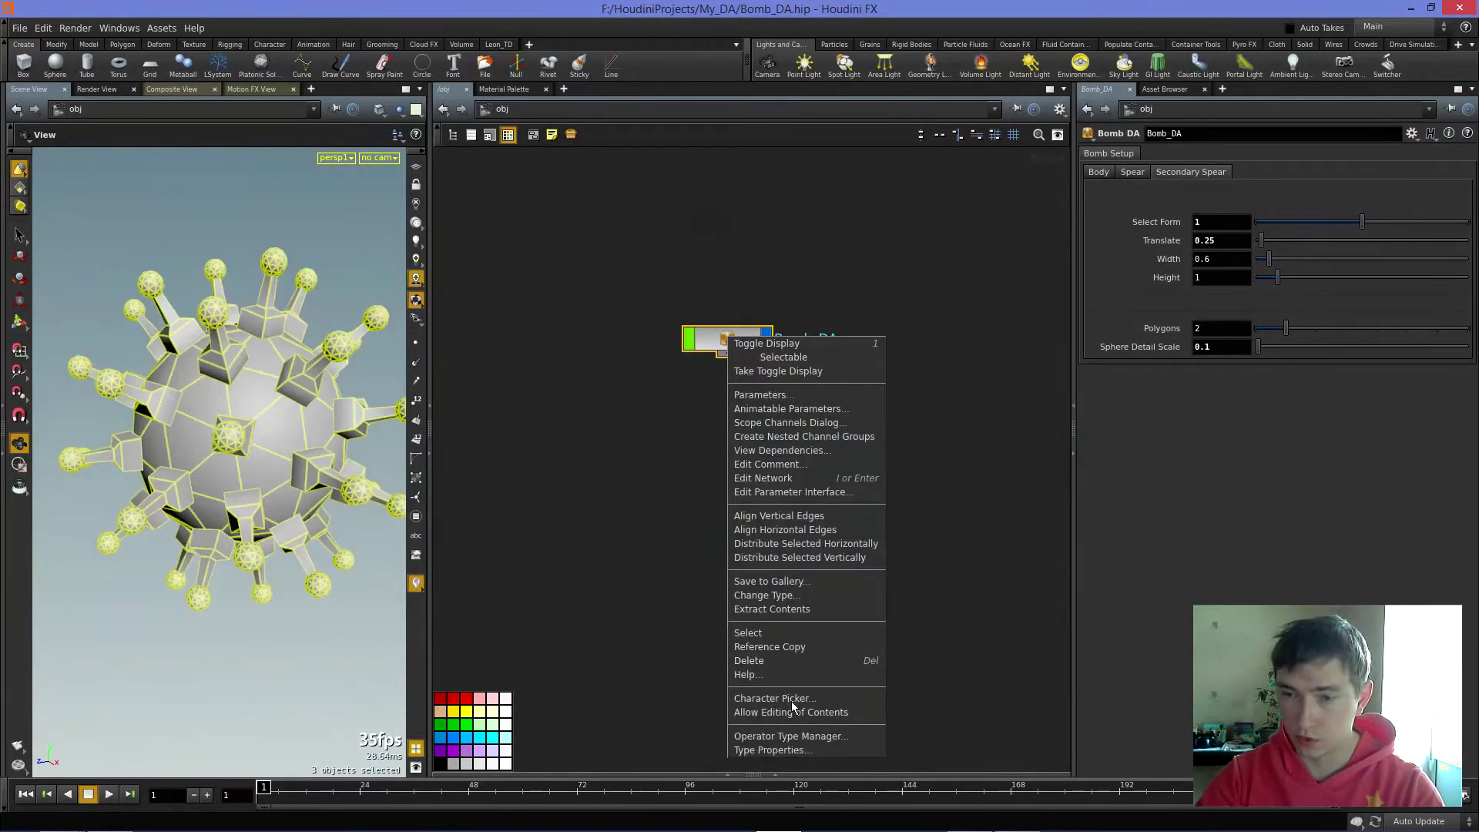
{"action": "left_click", "coordinate": [625, 420]}
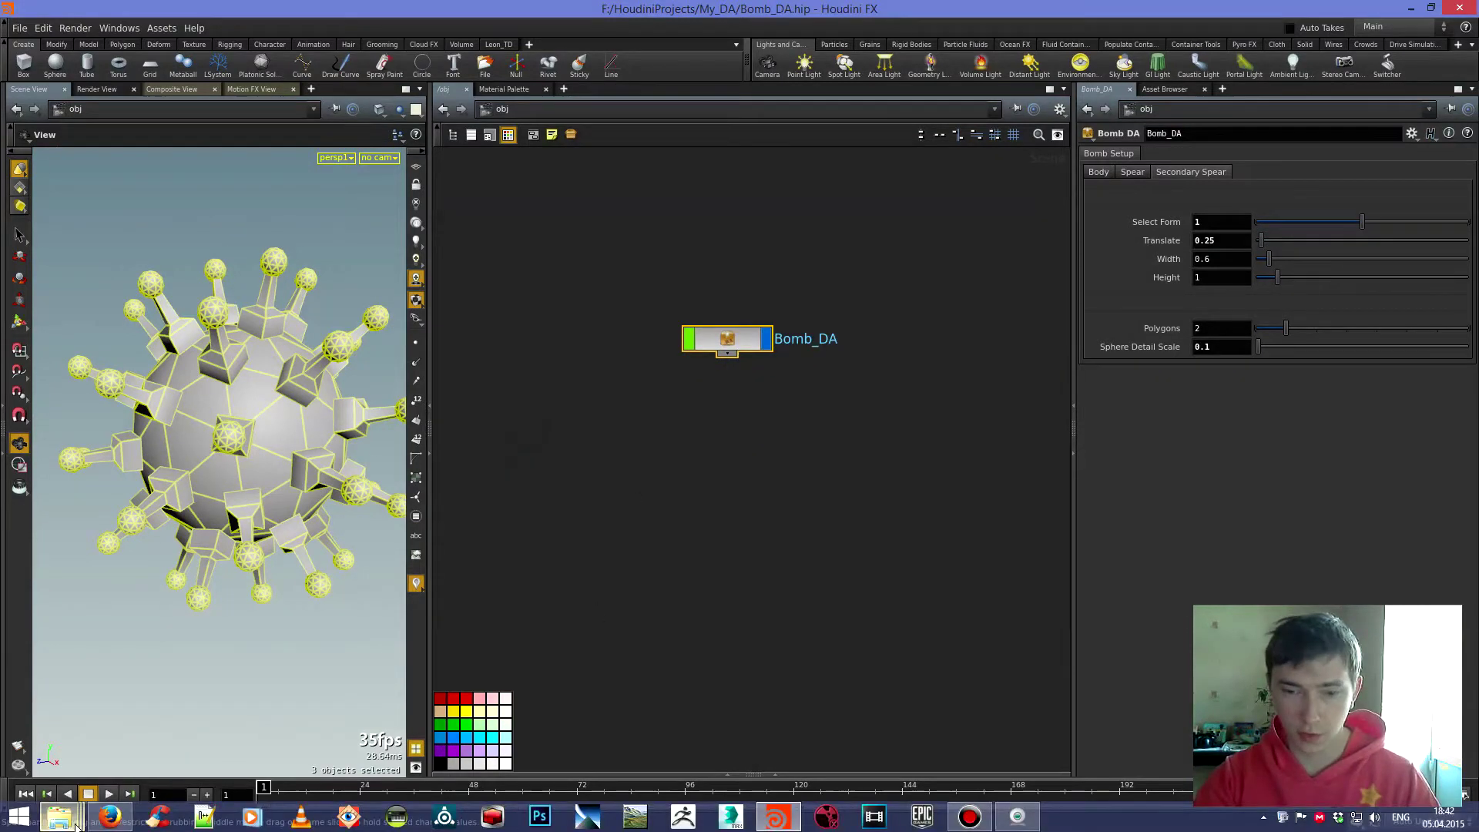
- Open the My_DA hda folder in Explorer and select the 24 KB Bomb_DA.hda file
{"action": "mouse_move", "coordinate": [60, 817]}
{"action": "left_click", "coordinate": [154, 736]}
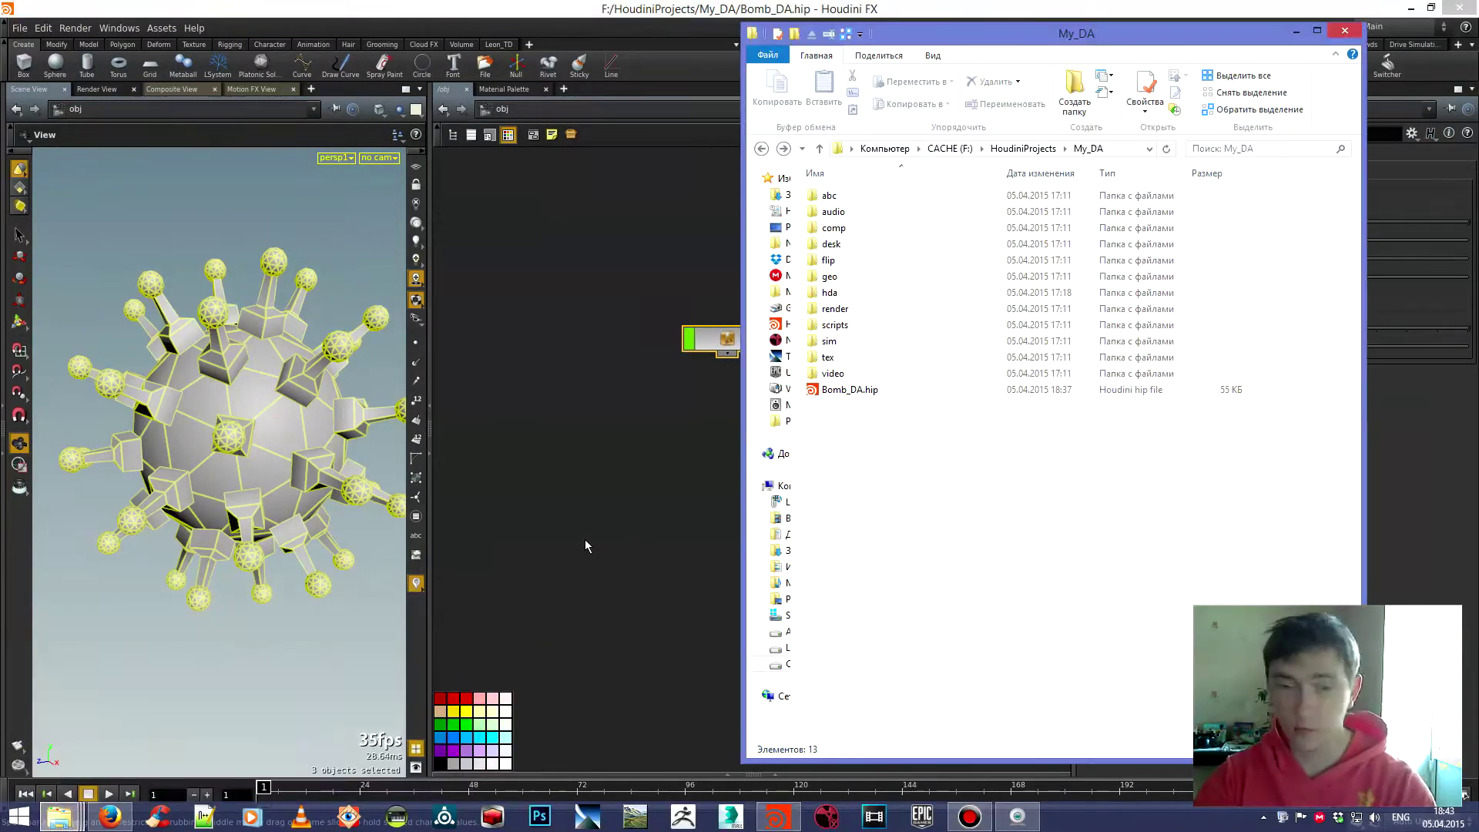
{"action": "left_click", "coordinate": [584, 545]}
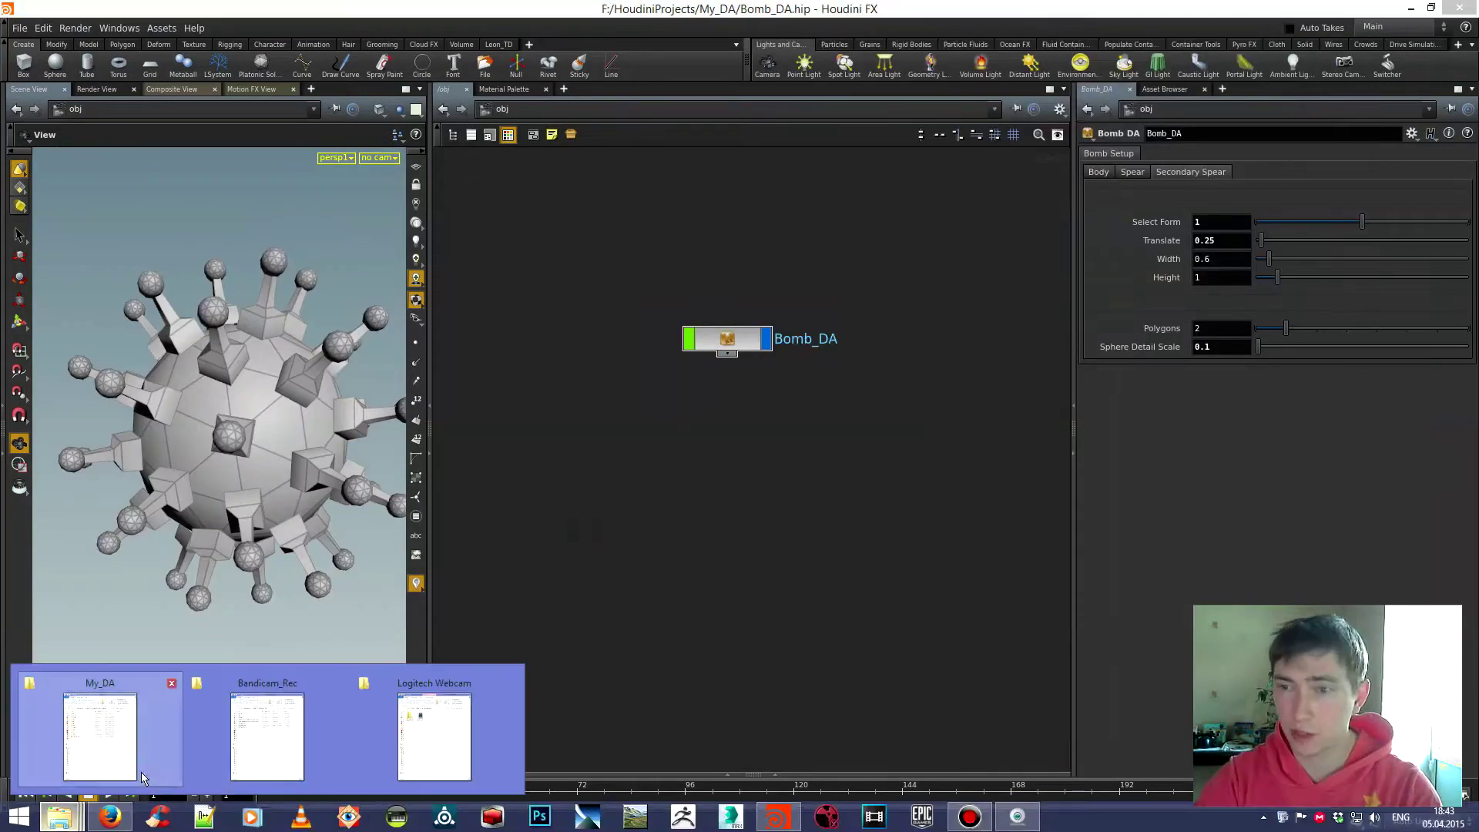
{"action": "left_click", "coordinate": [142, 778]}
{"action": "double_click", "coordinate": [869, 297]}
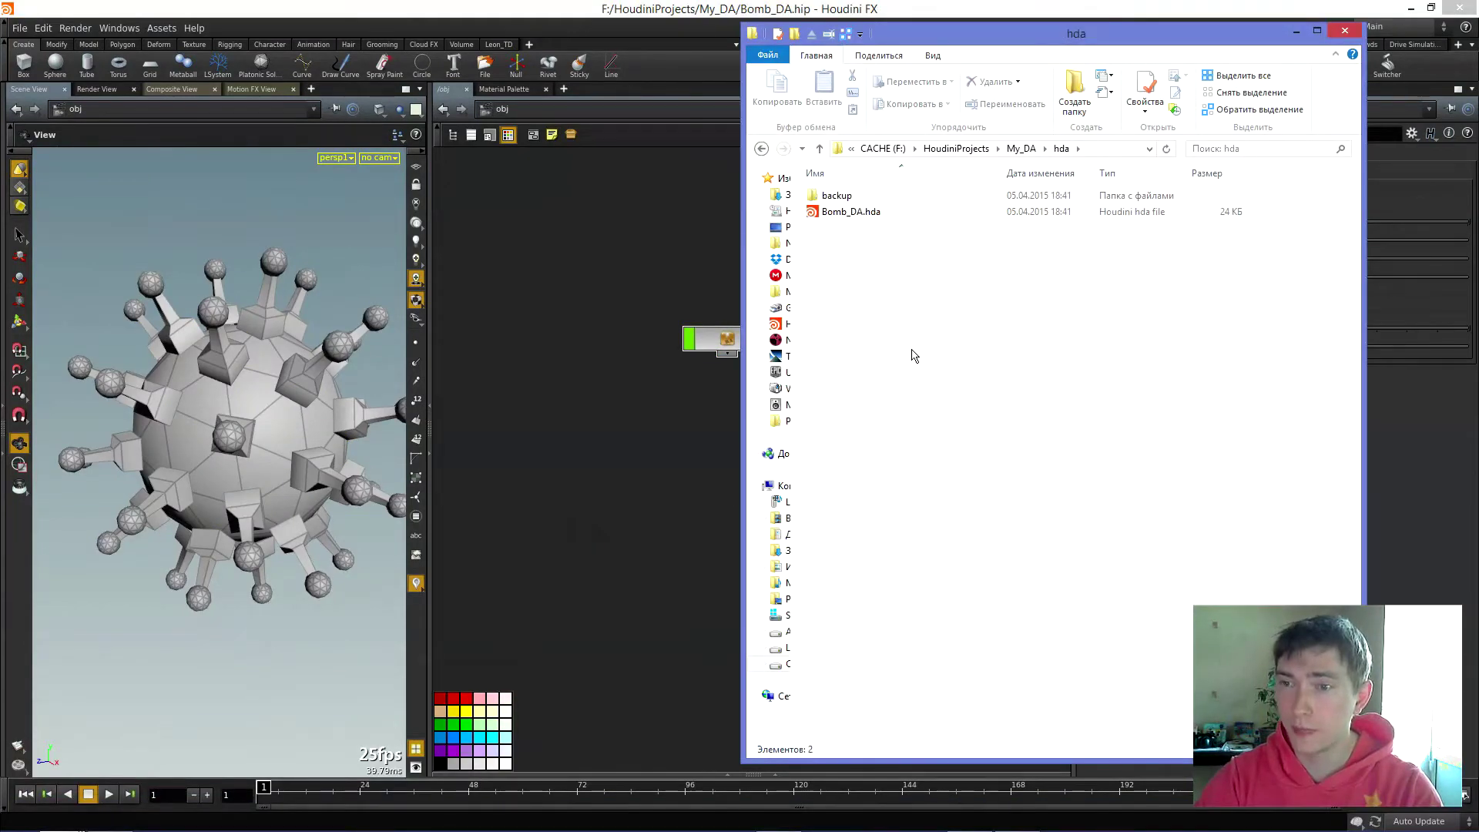
{"action": "left_click", "coordinate": [890, 213]}
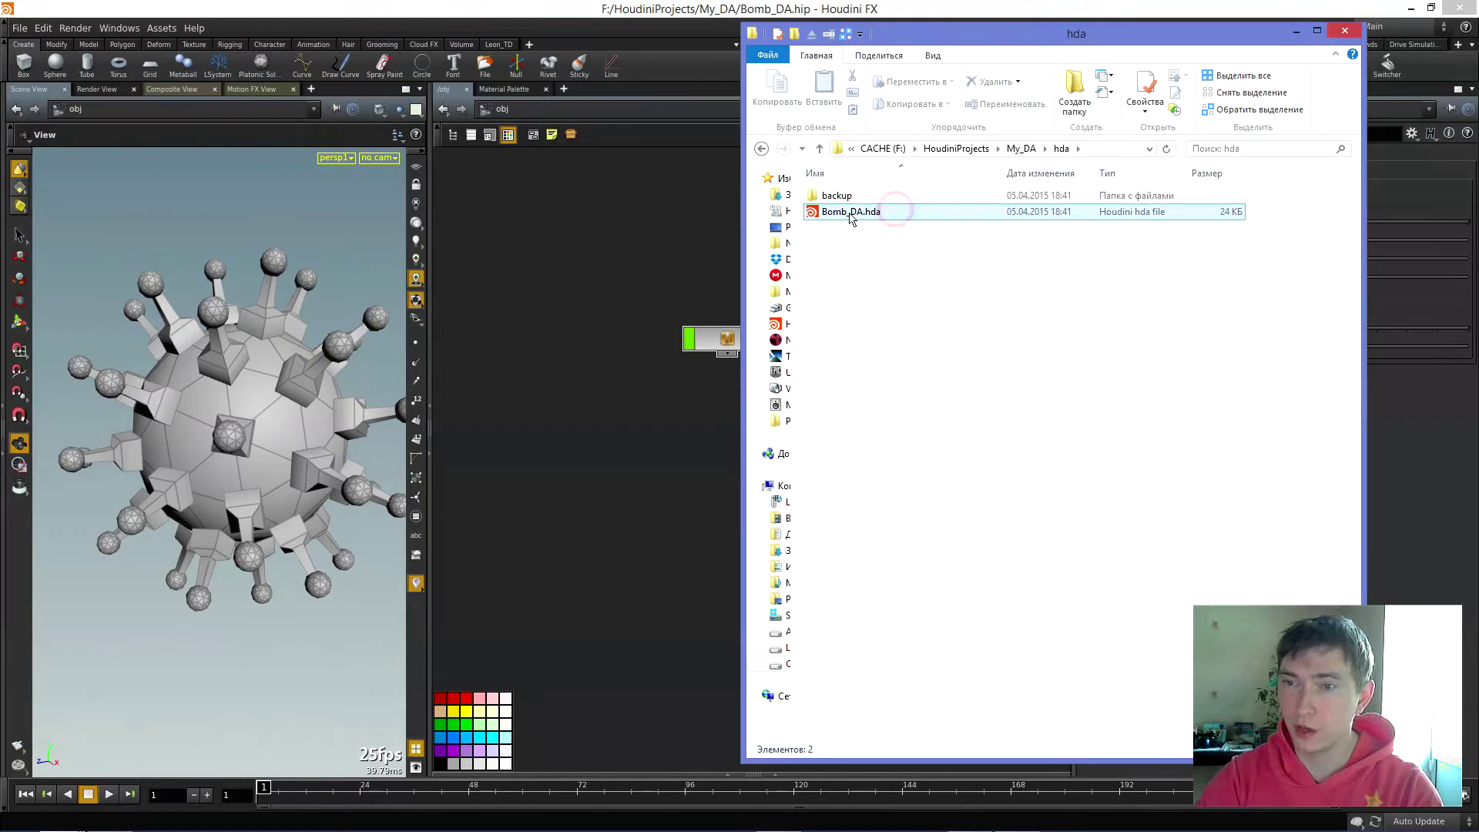
{"action": "mouse_move", "coordinate": [851, 212]}
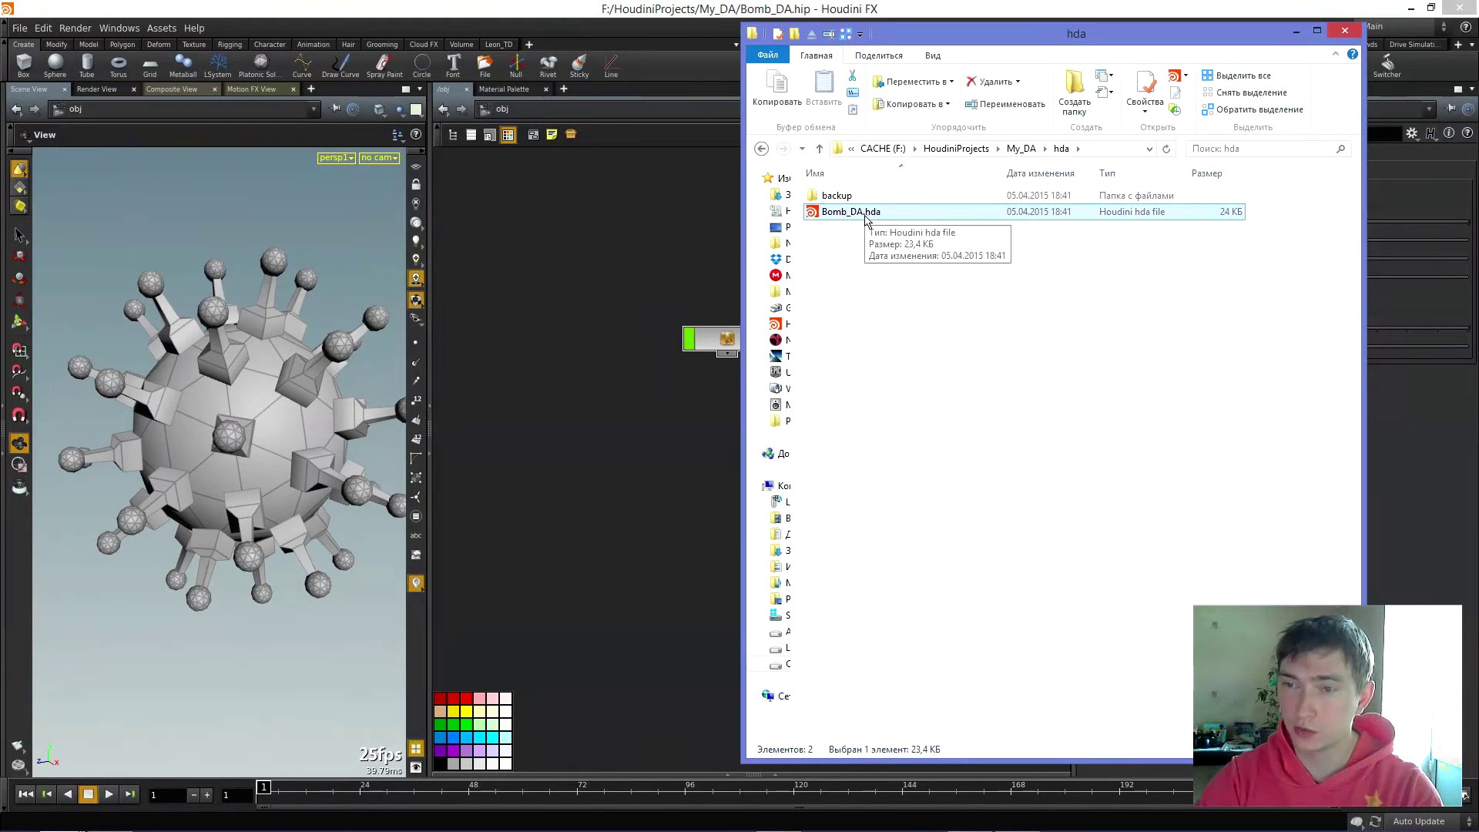
{"action": "mouse_move", "coordinate": [1082, 36]}
{"action": "left_mouse_down"}
{"action": "mouse_move", "coordinate": [969, 15]}
{"action": "mouse_move", "coordinate": [898, 133]}
{"action": "left_mouse_up"}
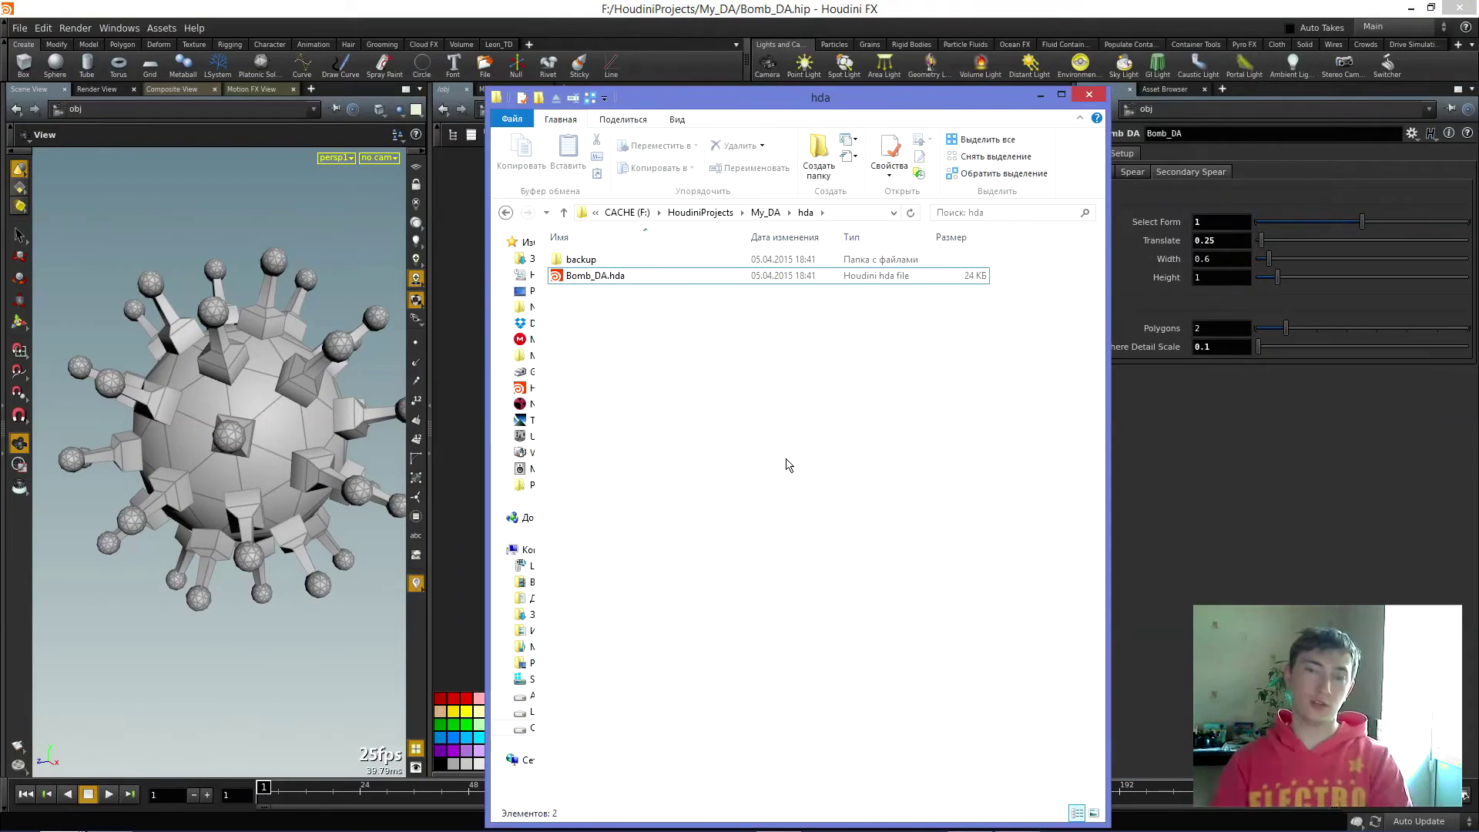